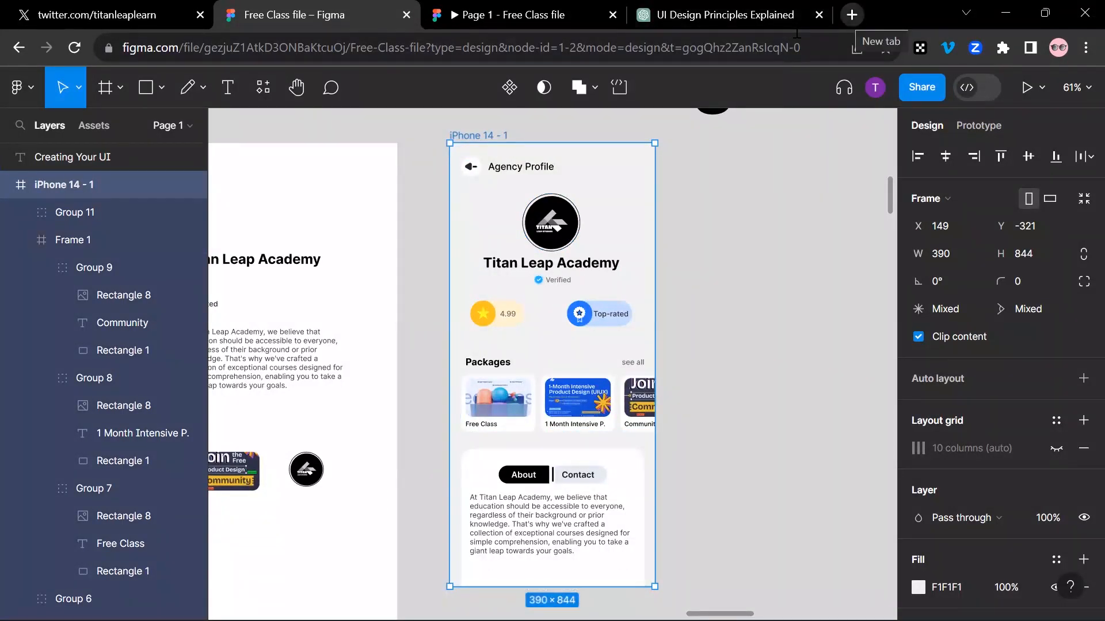
# Open a new browser tab and search Google for "UI Design"
pyautogui.click(852, 15)
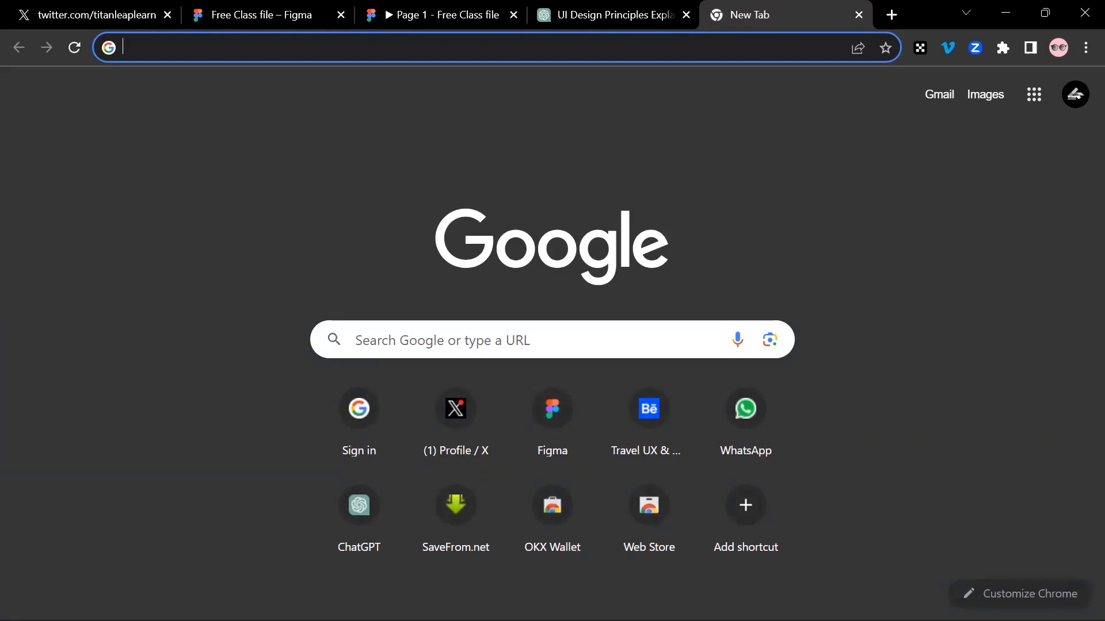
pyautogui.click(273, 47)
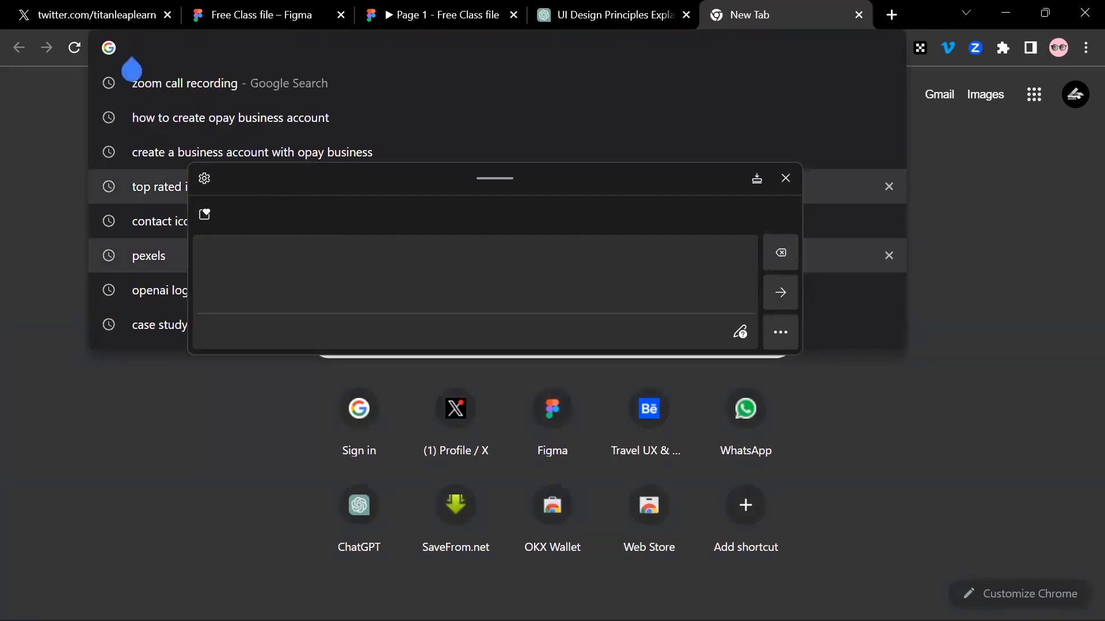
pyautogui.moveTo(226, 239); pyautogui.dragTo(255, 295)
pyautogui.moveTo(277, 250)
pyautogui.mouseDown()
pyautogui.moveTo(278, 296)
pyautogui.moveTo(288, 246)
pyautogui.mouseUp()
pyautogui.moveTo(266, 301); pyautogui.dragTo(299, 297)
pyautogui.moveTo(325, 251)
pyautogui.mouseDown()
pyautogui.moveTo(331, 304)
pyautogui.moveTo(380, 300)
pyautogui.mouseUp()
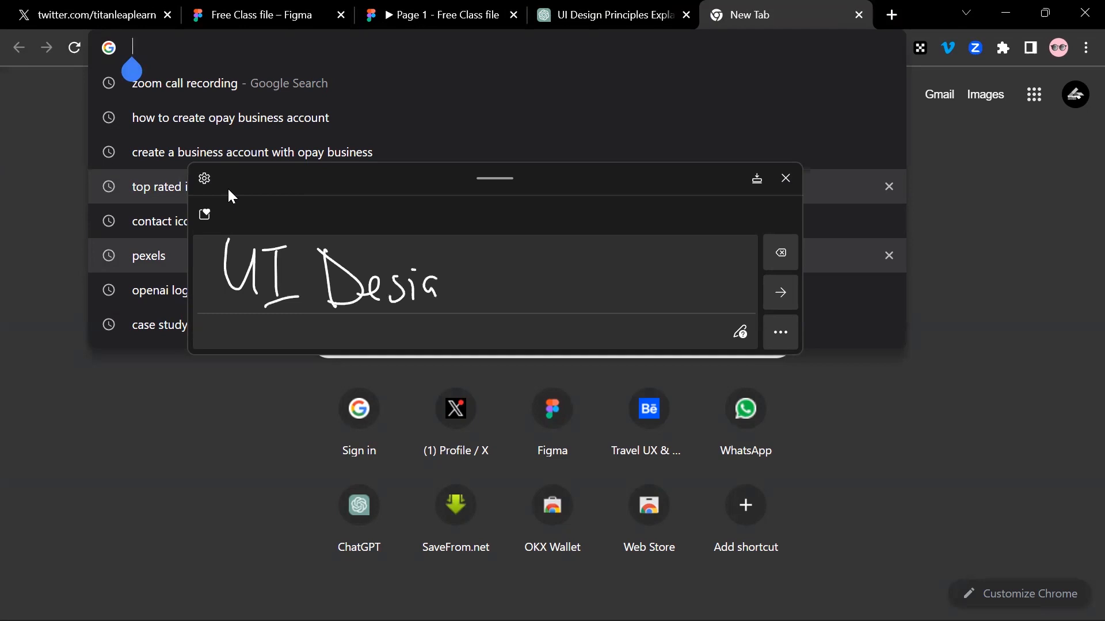
pyautogui.click(780, 293)
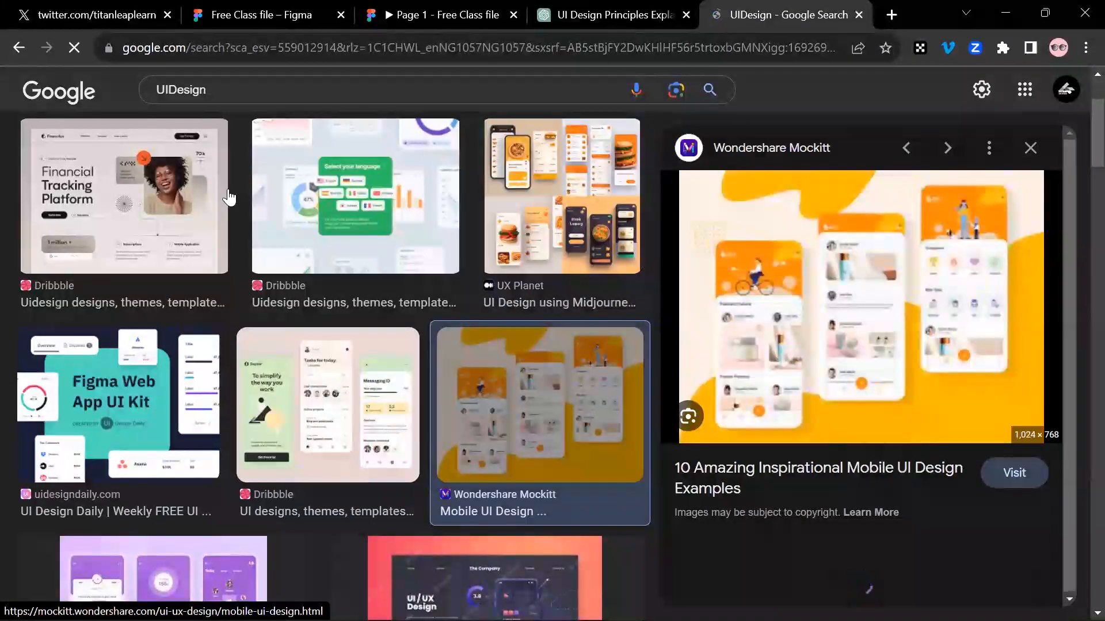
# Open Mockitt's mobile UI design examples article and examine its first example, Trendy Round Corners
pyautogui.press('Return')
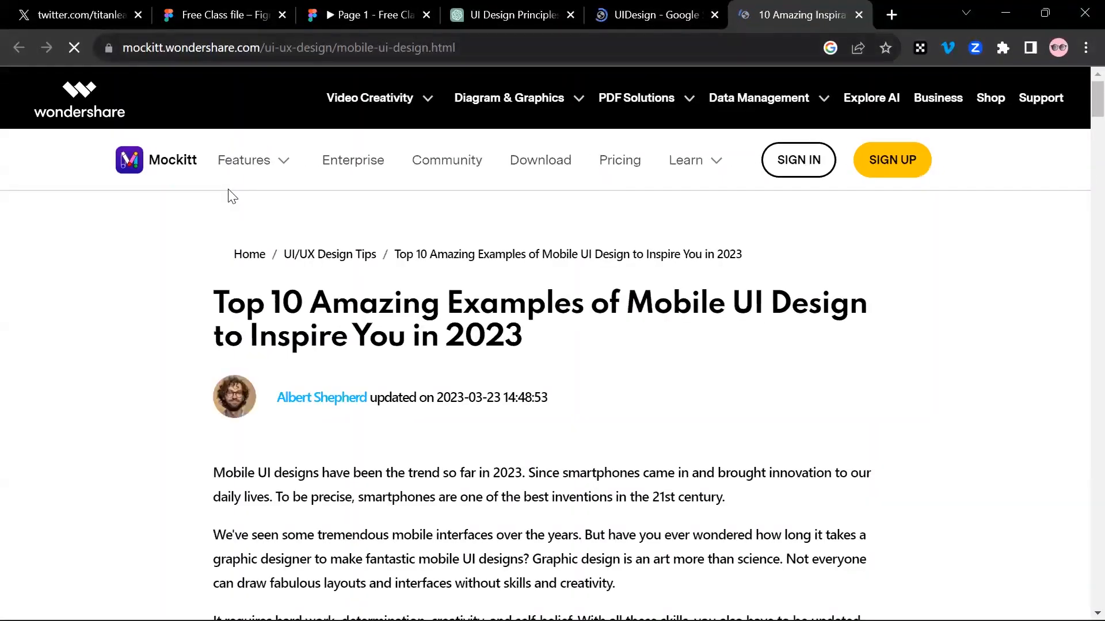
pyautogui.scroll(-8, 228, 196)
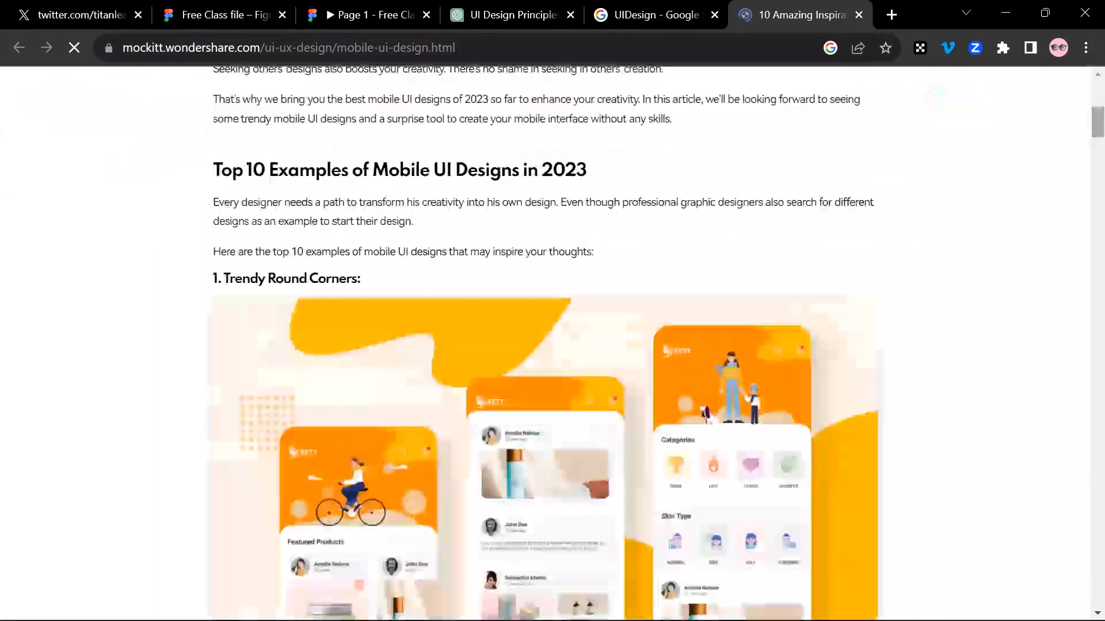
pyautogui.scroll(-1, 229, 196)
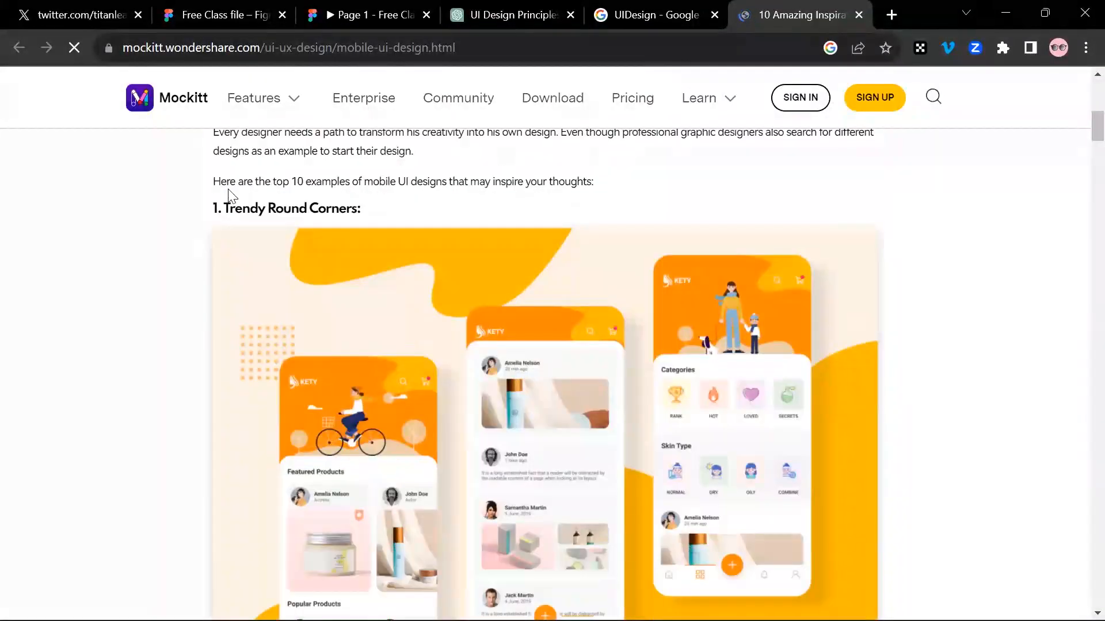
pyautogui.scroll(-2, 545, 374)
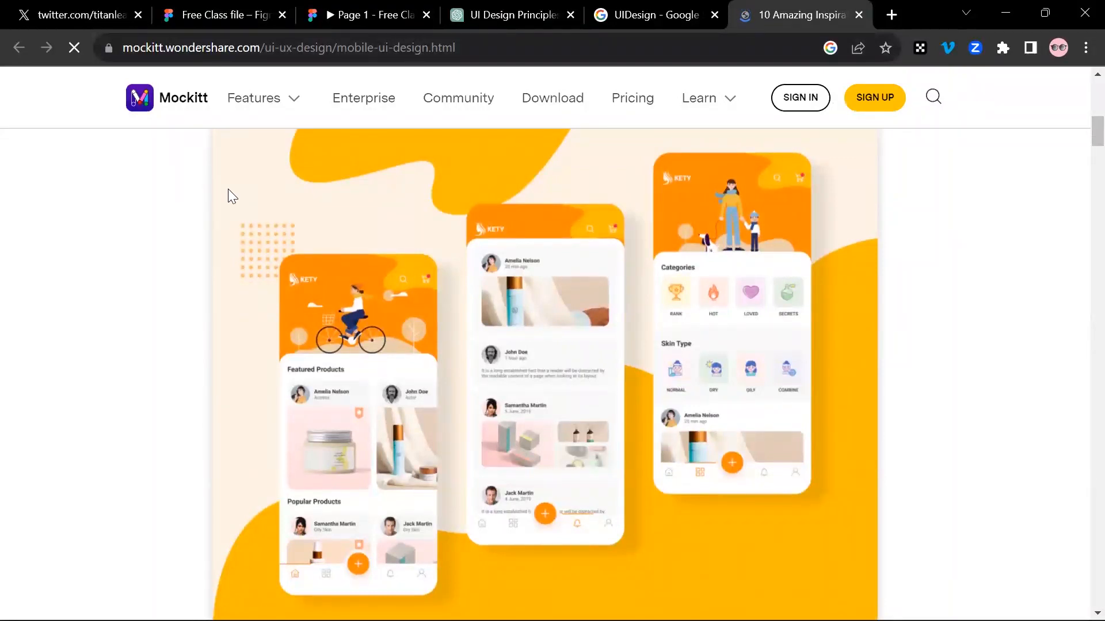
# Return to the Free Class file in Figma, duplicate the iPhone 14 - 1 frame beside the original and collapse the original's layers
pyautogui.click(225, 14)
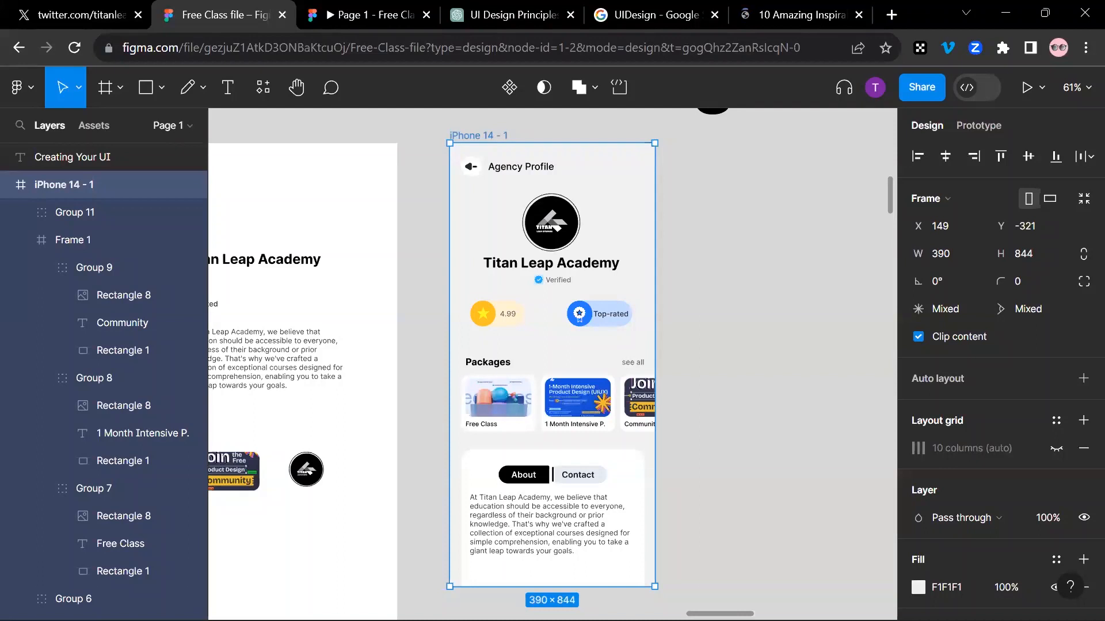
pyautogui.moveTo(352, 434); pyautogui.dragTo(612, 308)
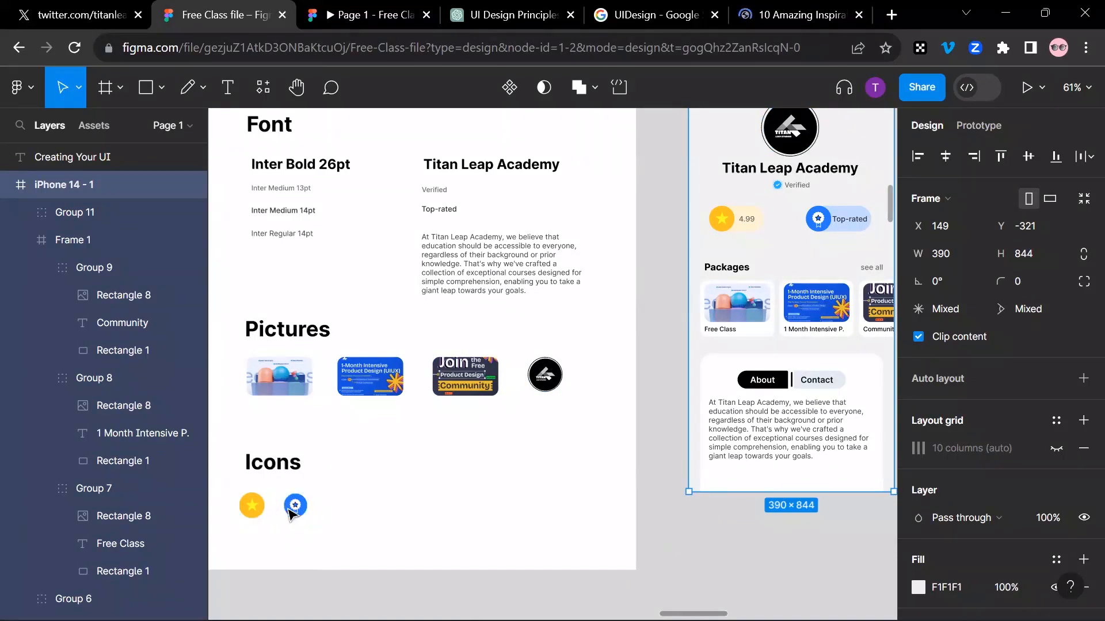
pyautogui.hscroll(10, 382, 481)
pyautogui.scroll(3, 382, 481)
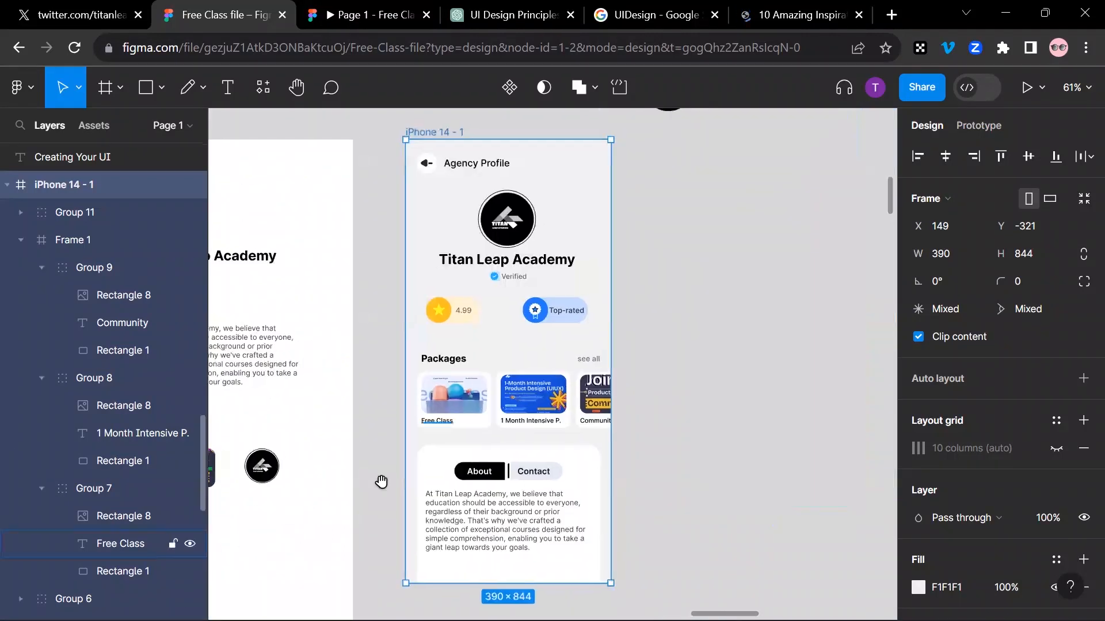
pyautogui.hscroll(2, 370, 484)
pyautogui.scroll(-1, 370, 484)
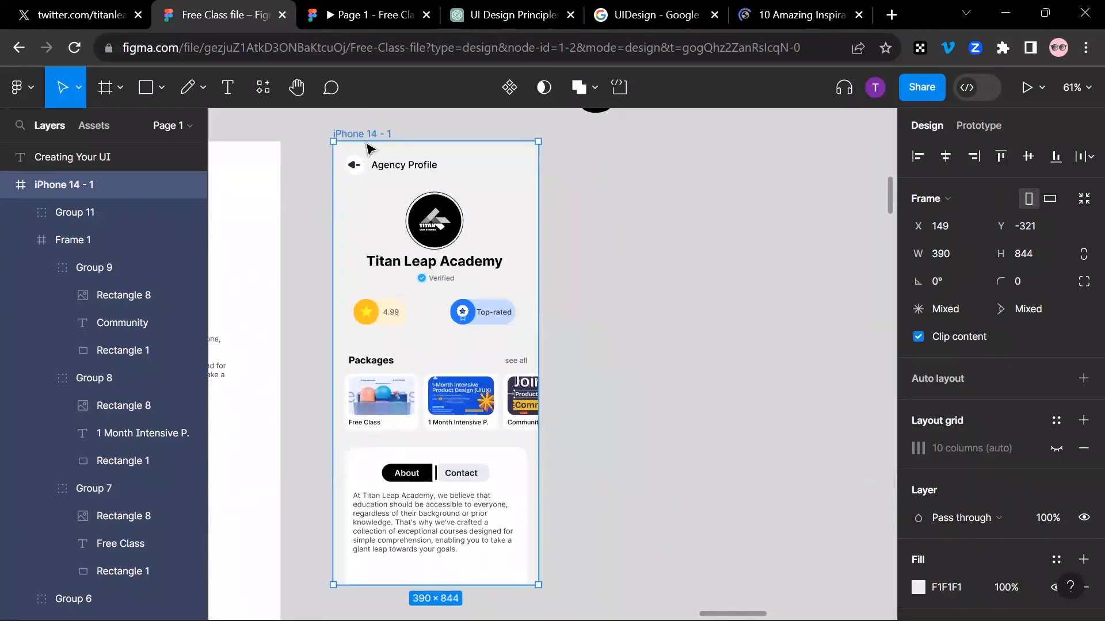
pyautogui.moveTo(374, 138); pyautogui.dragTo(637, 136)
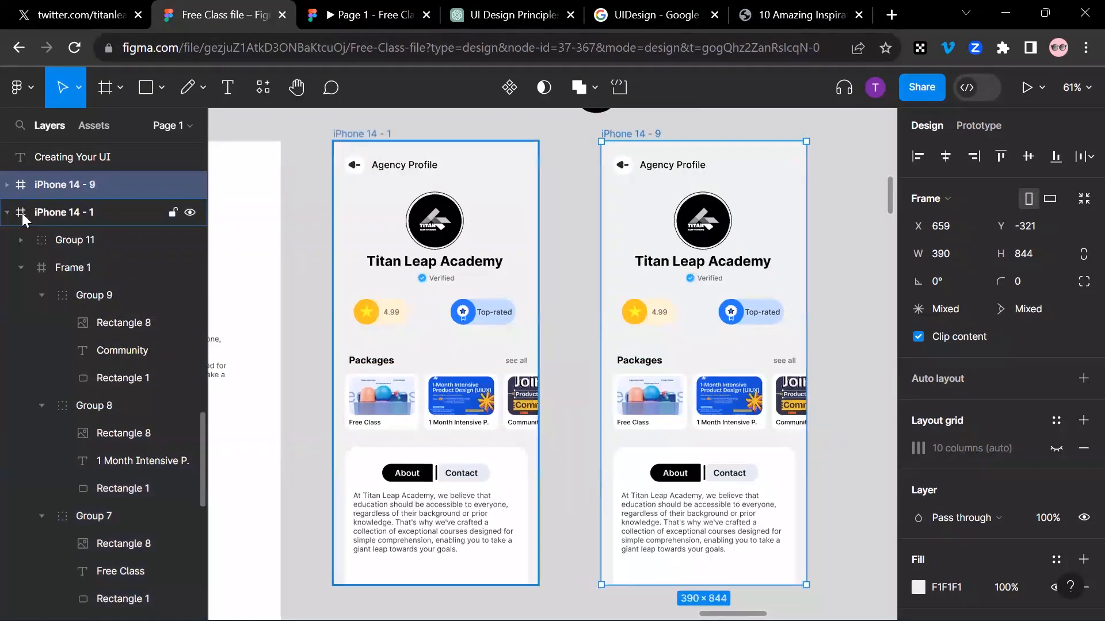
pyautogui.click(7, 213)
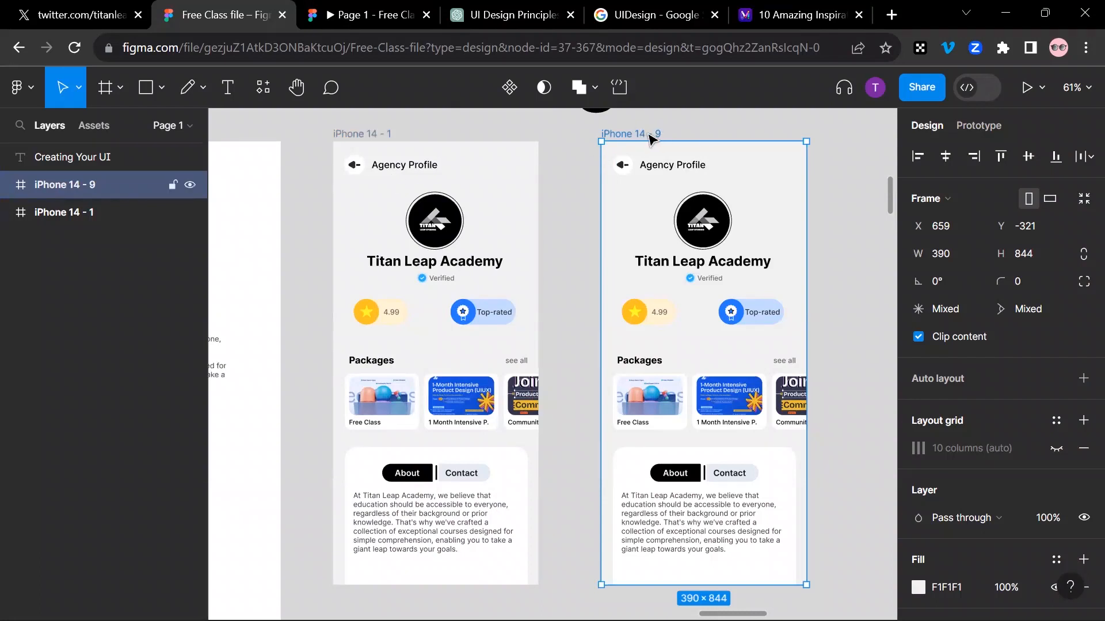
# Lock the duplicated iPhone 14 - 9 frame, try selecting its content, and unlock it to select the Agency Profile text
pyautogui.click(173, 184)
pyautogui.click(661, 376)
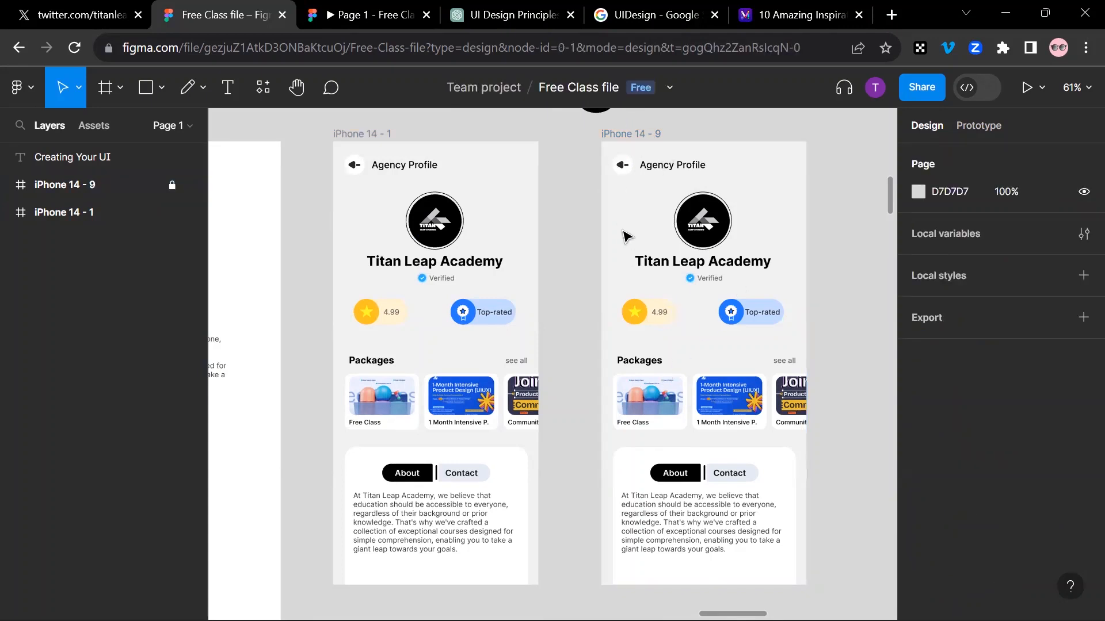
pyautogui.click(172, 185)
pyautogui.click(688, 168)
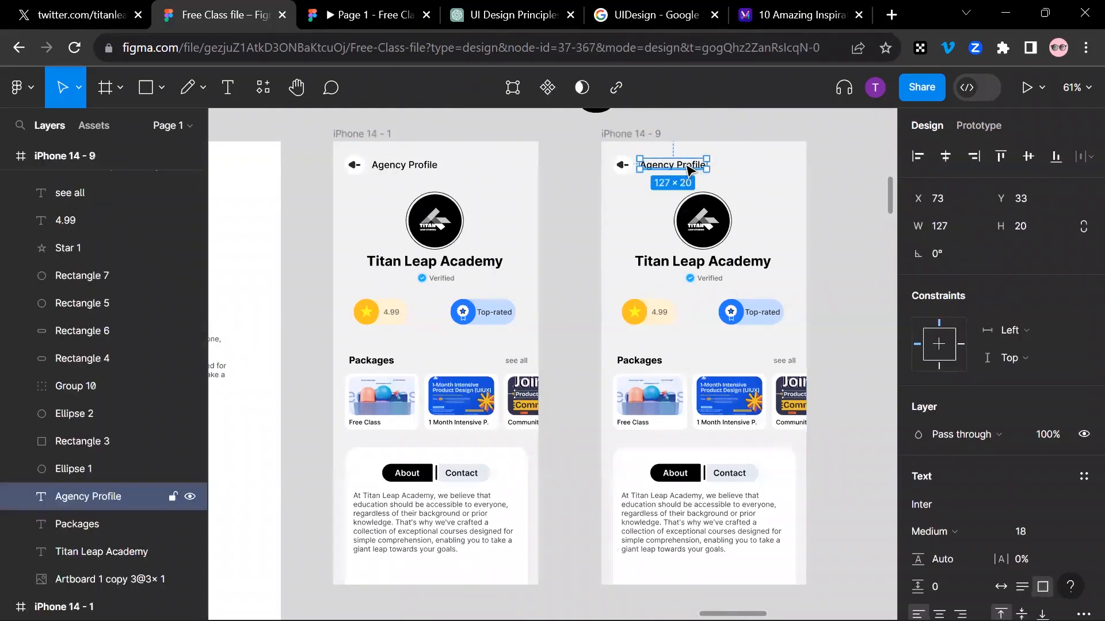
# Lock the iPhone 14 - 9 frame, collapse its layers and clear the selection
pyautogui.click(172, 161)
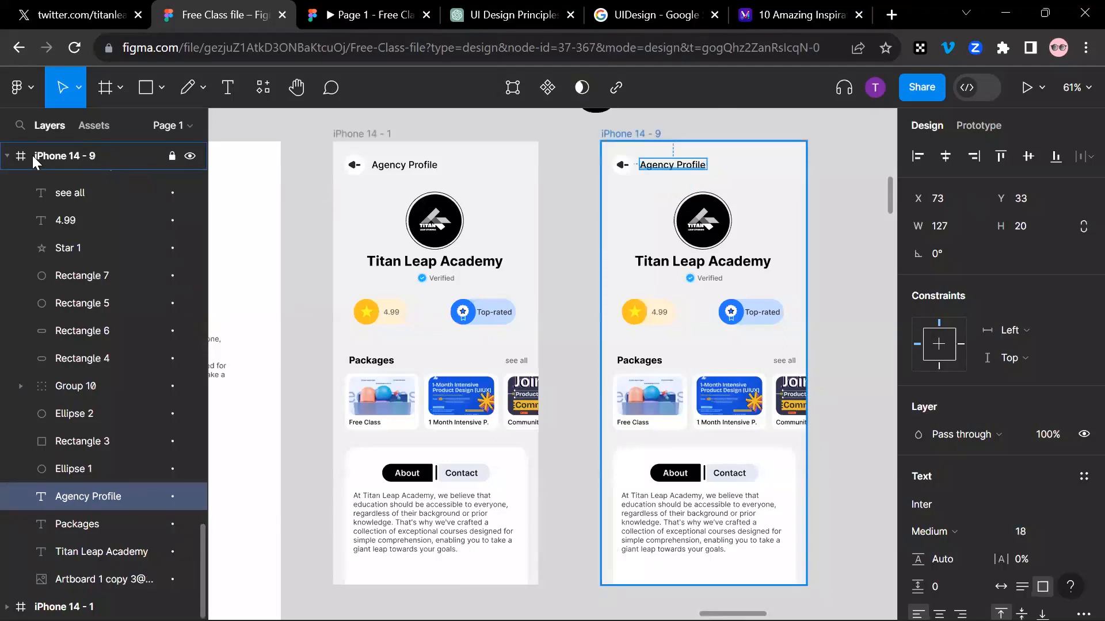
pyautogui.click(6, 156)
pyautogui.hotkey('shift', '2')
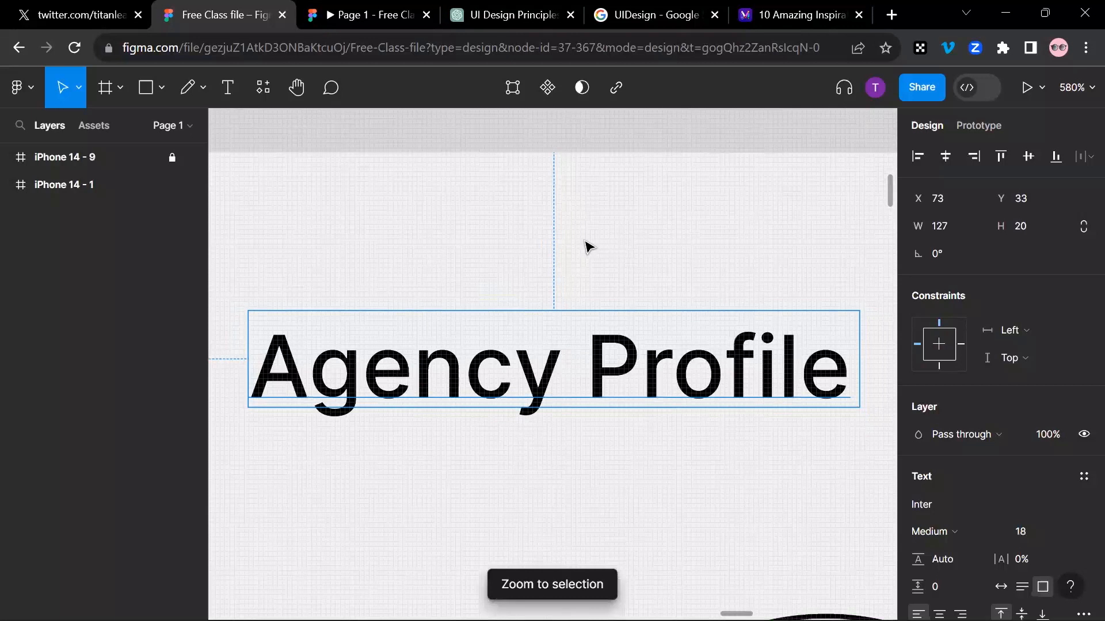
pyautogui.scroll(-10, 587, 248)
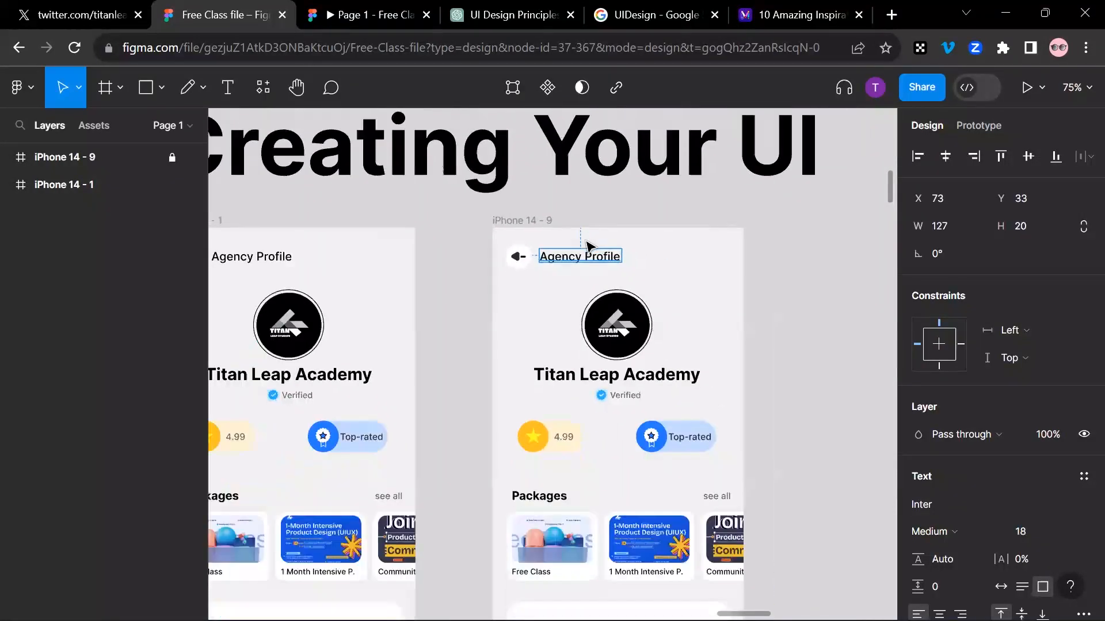
pyautogui.scroll(-3, 587, 247)
pyautogui.click(549, 224)
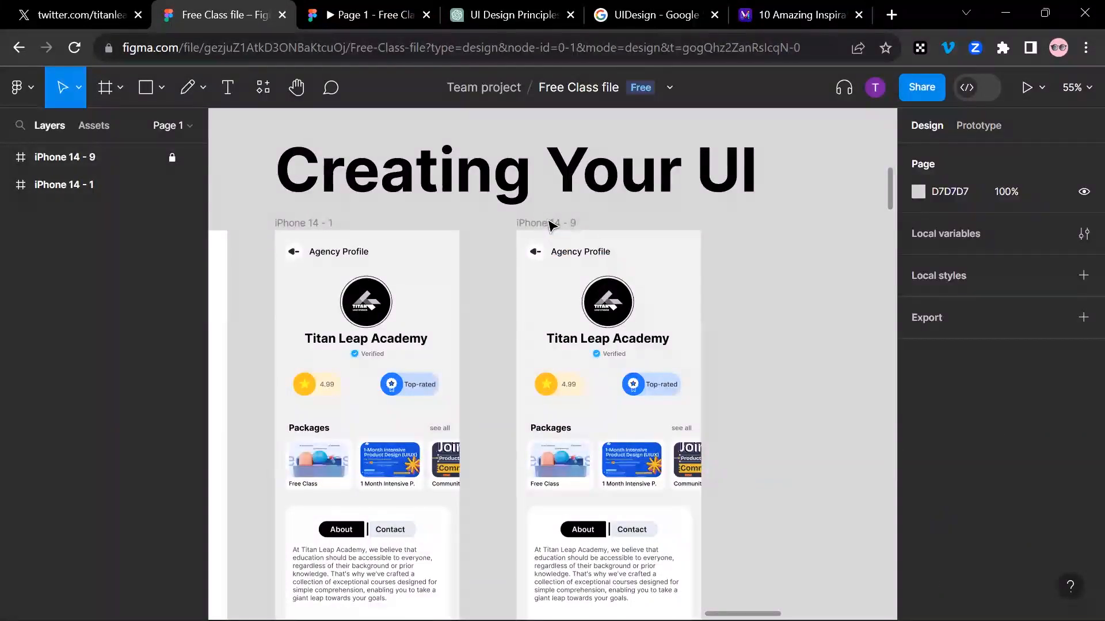
pyautogui.scroll(-2, 727, 303)
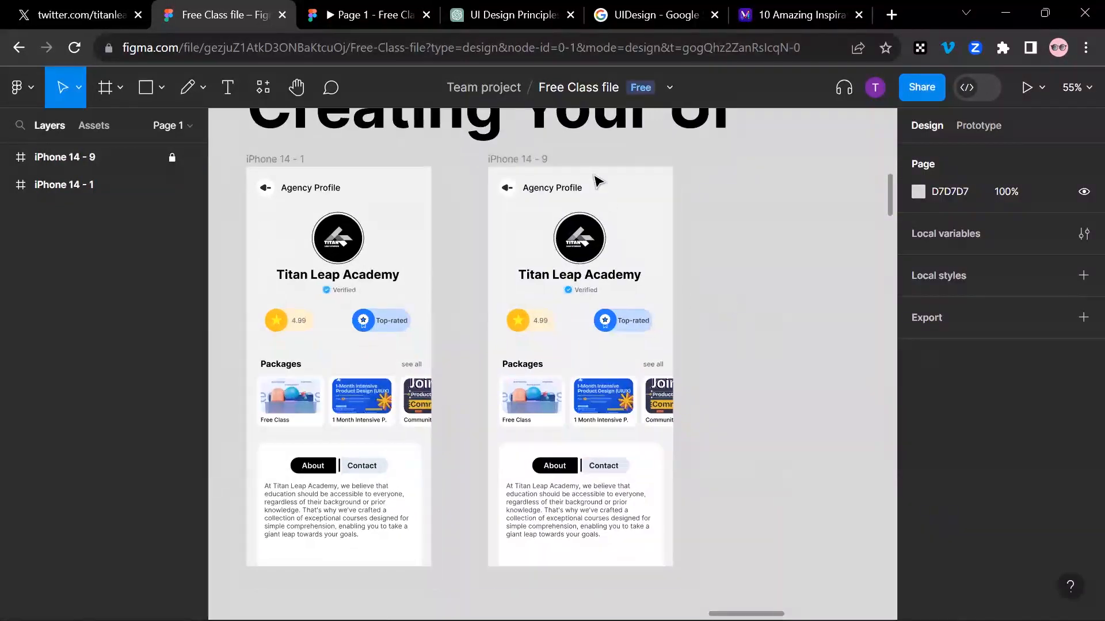
# Look at the reference mobile screens in the Mockitt article again and return to the duplicated frame in Figma
pyautogui.click(796, 14)
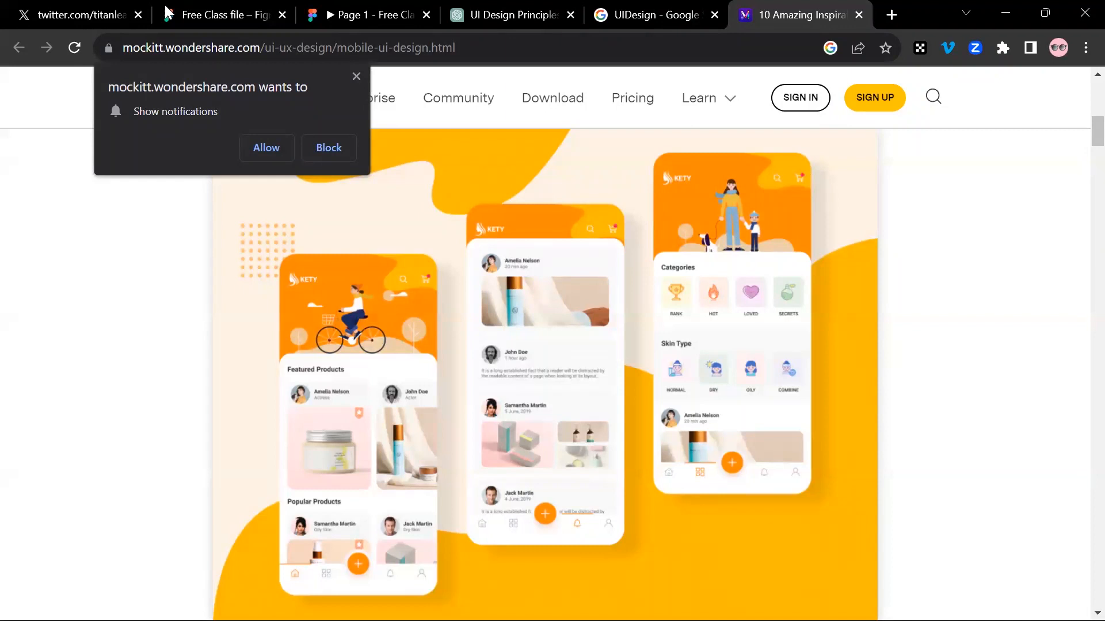
pyautogui.click(224, 14)
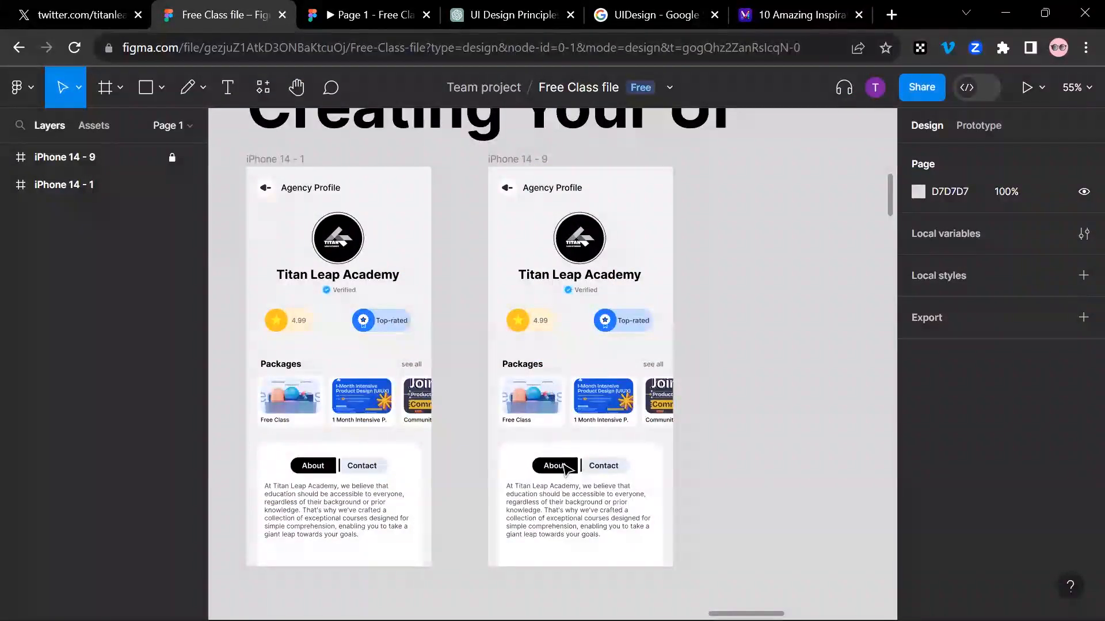
pyautogui.scroll(1, 568, 449)
pyautogui.scroll(1, 569, 450)
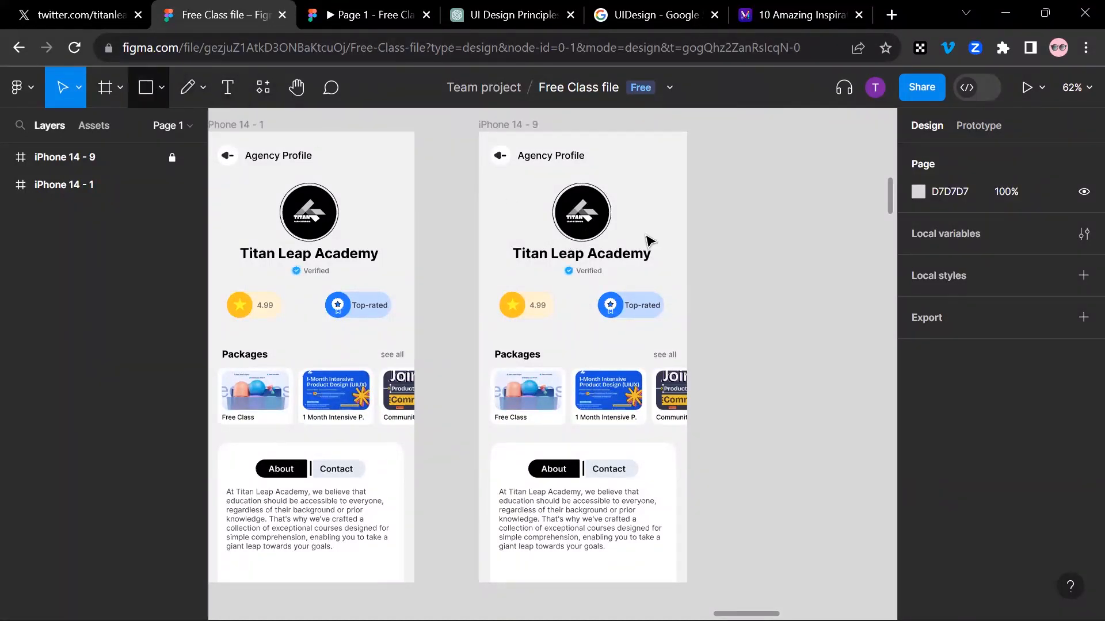
pyautogui.click(146, 88)
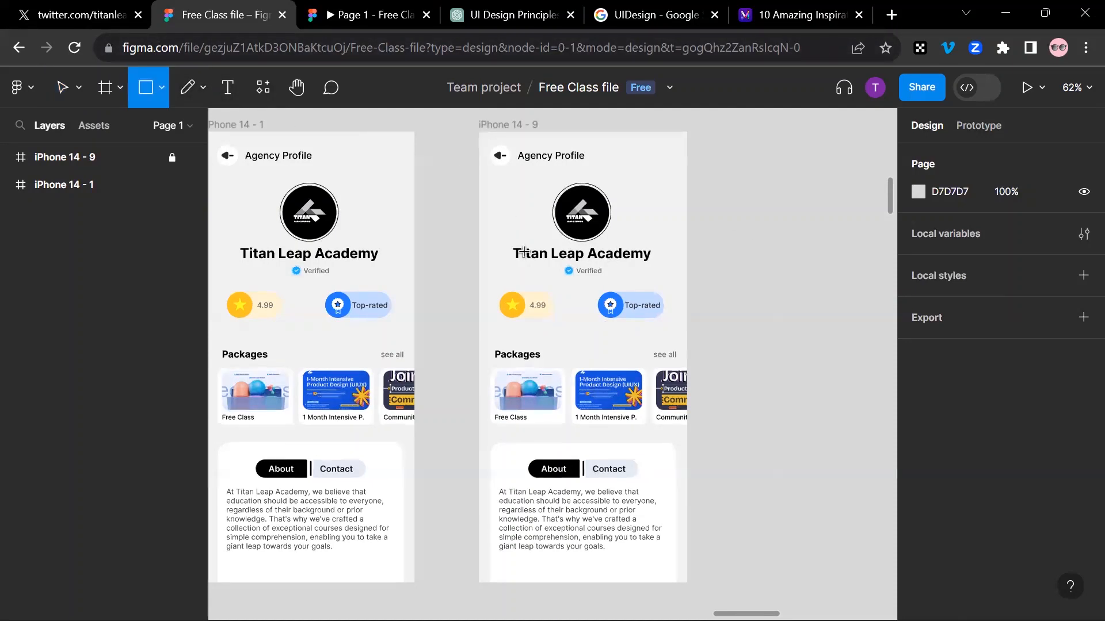
pyautogui.moveTo(511, 247); pyautogui.dragTo(651, 260)
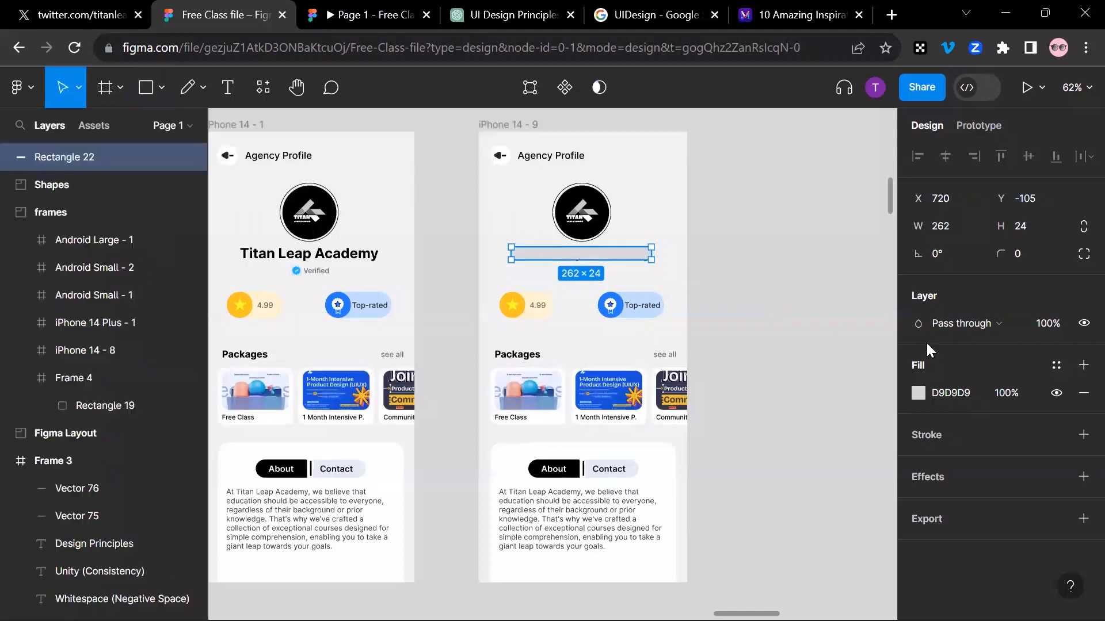
pyautogui.moveTo(994, 264); pyautogui.dragTo(115, 233)
pyautogui.moveTo(613, 256); pyautogui.dragTo(587, 275)
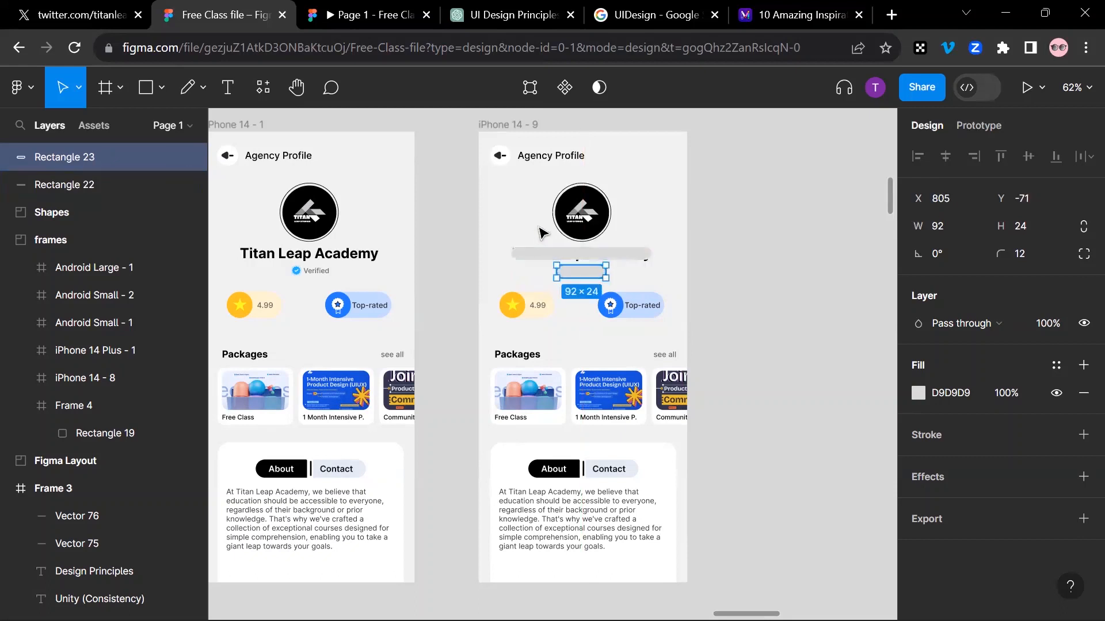
pyautogui.click(163, 86)
pyautogui.click(190, 194)
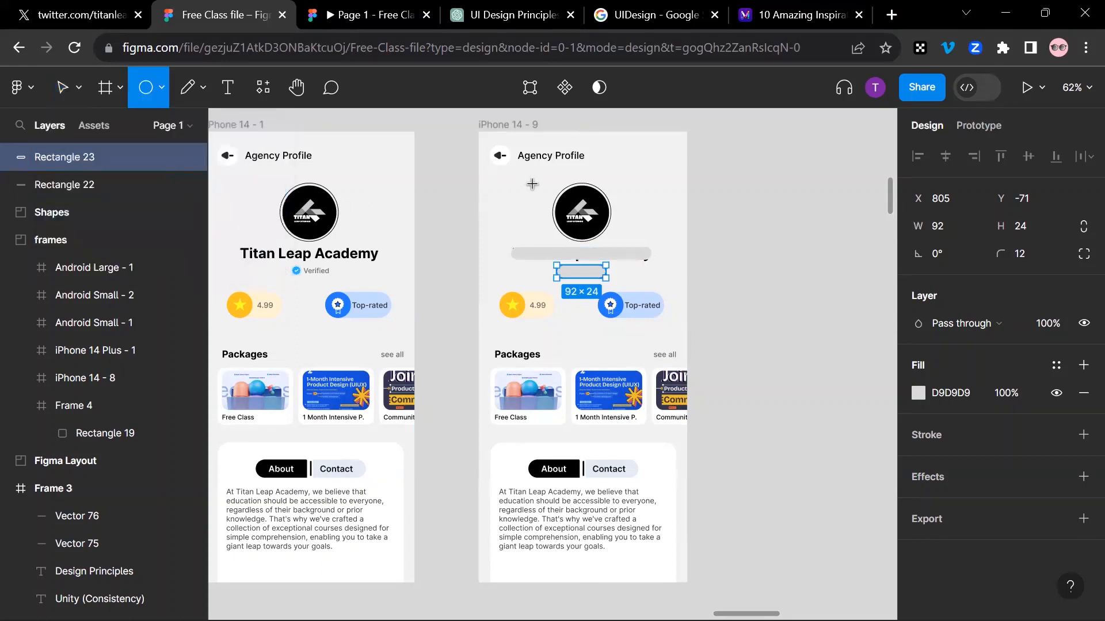
pyautogui.moveTo(557, 185); pyautogui.dragTo(606, 236)
pyautogui.press('Delete')
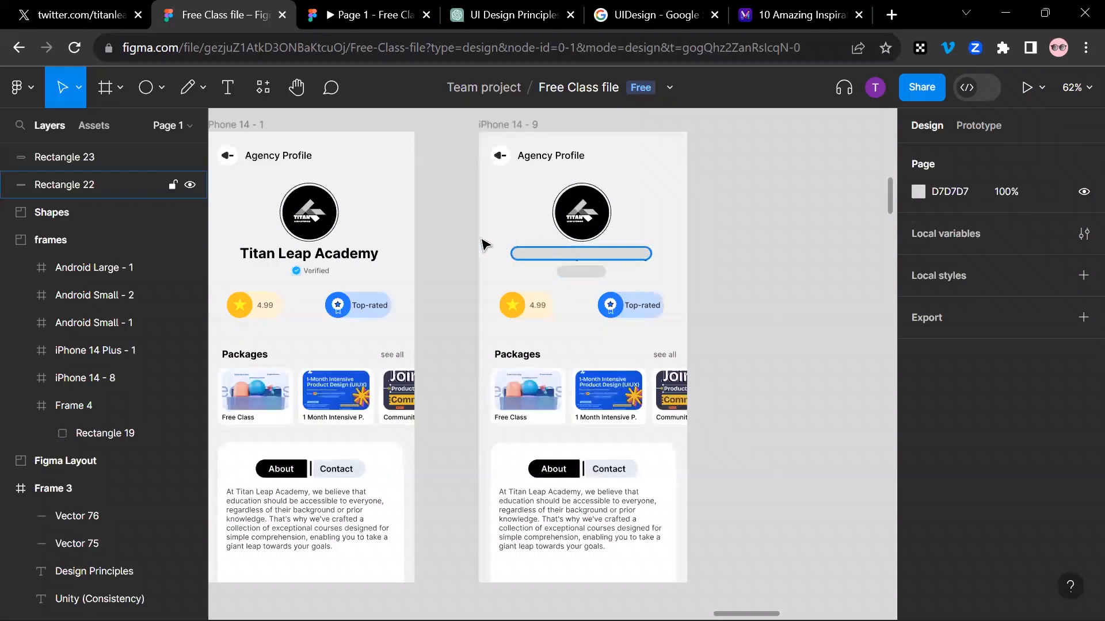
pyautogui.moveTo(561, 270); pyautogui.dragTo(578, 275)
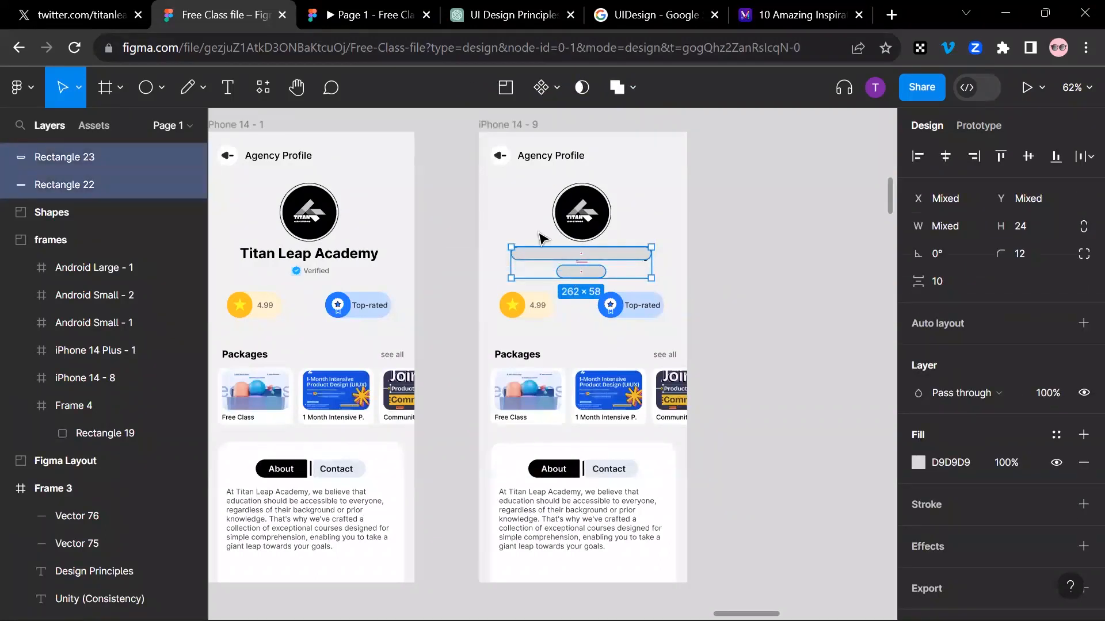
pyautogui.press('Delete')
# On iPhone 14 - 9, cover the logo with a 111 × 111 circle and the Titan Leap Academy title with a 268 × 26 rectangle
pyautogui.click(147, 87)
pyautogui.moveTo(556, 193); pyautogui.dragTo(587, 221)
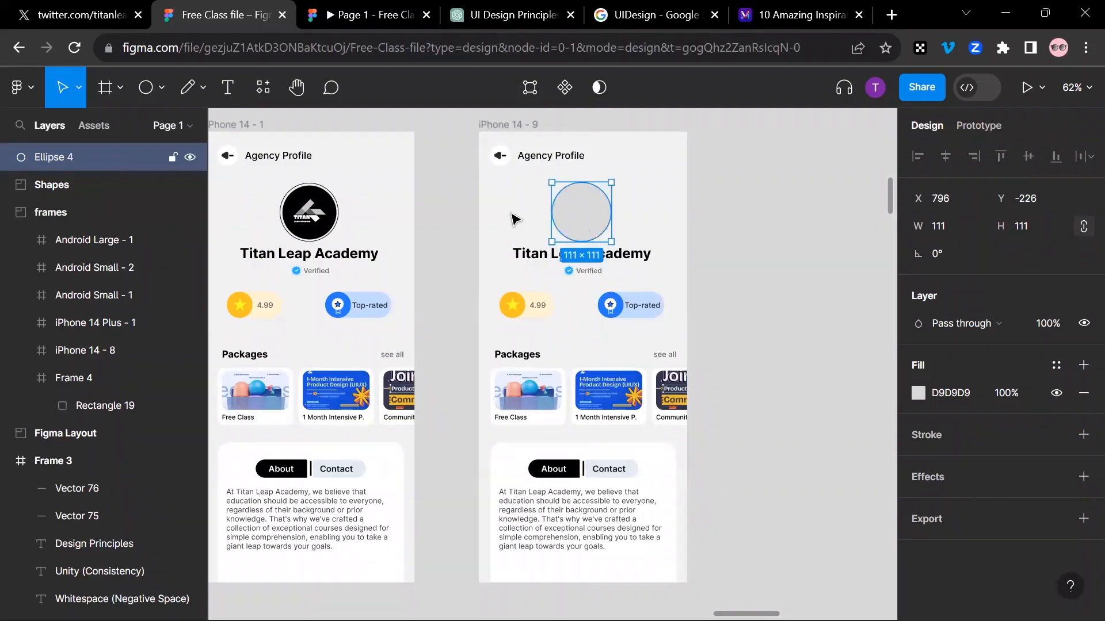
pyautogui.click(160, 84)
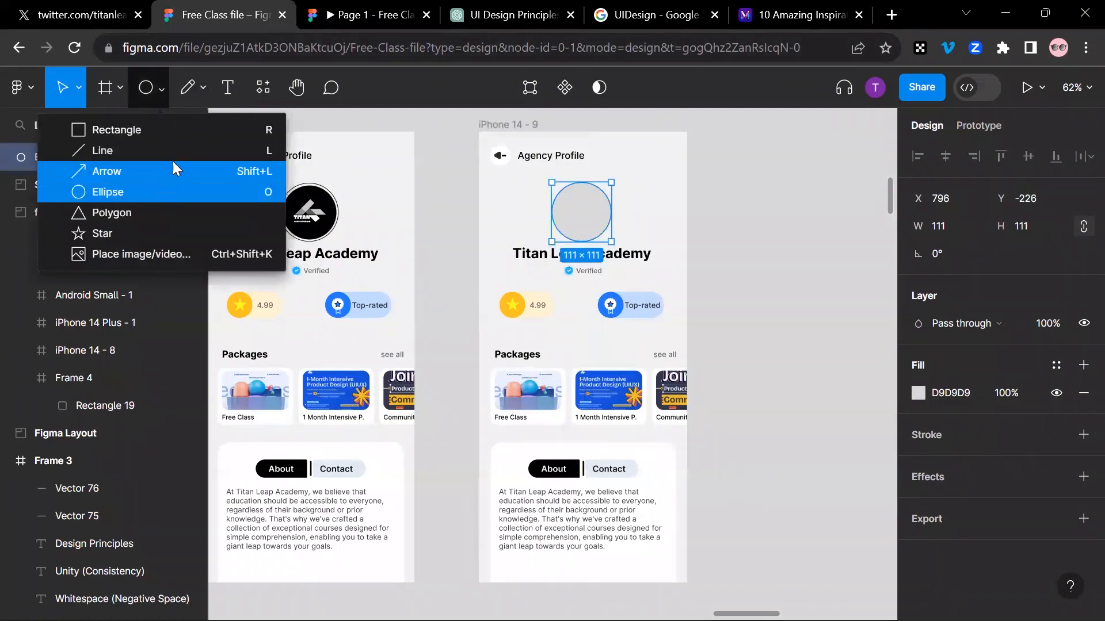
pyautogui.click(176, 133)
pyautogui.moveTo(508, 248); pyautogui.dragTo(654, 262)
pyautogui.press('Up')
pyautogui.press('Up')
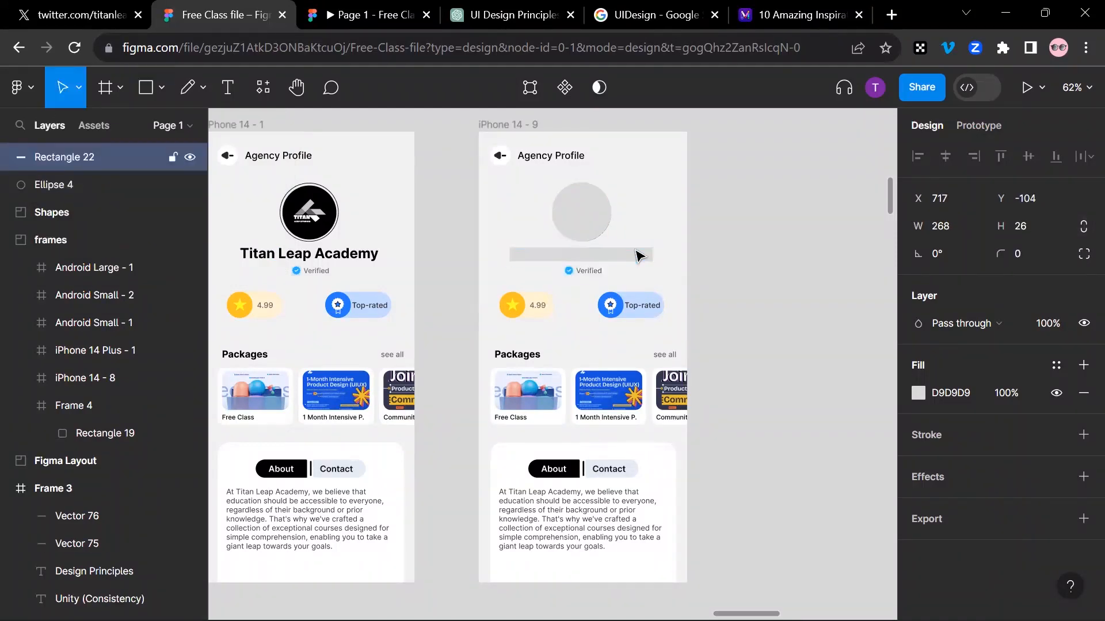
pyautogui.press('Right')
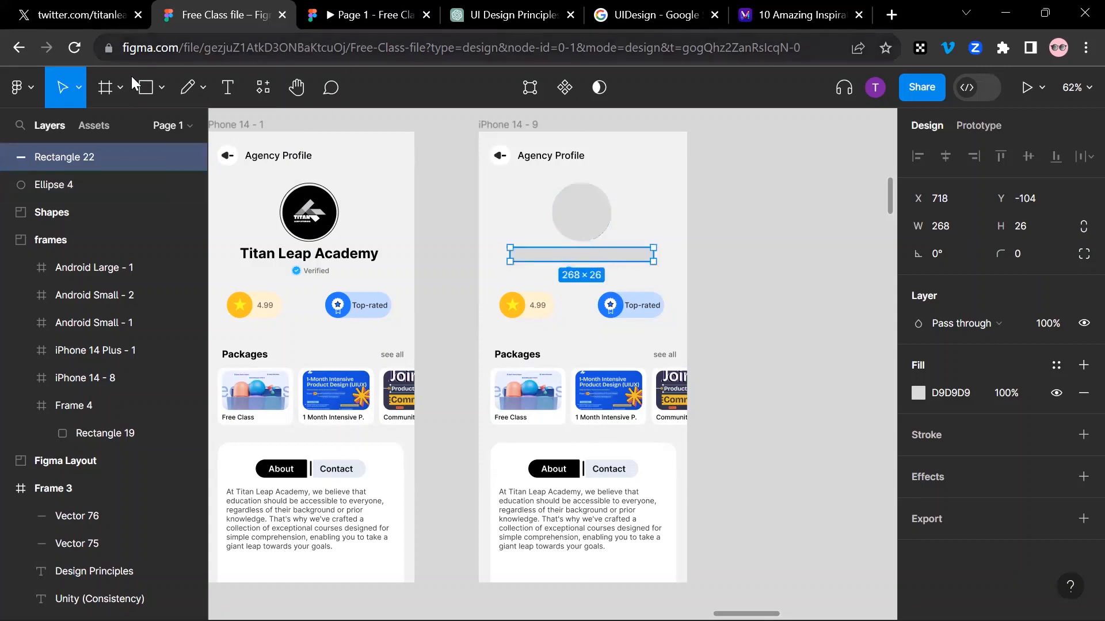
# Cover the Verified badge on iPhone 14 - 9 with an 86 × 23 rectangle and clear the selection
pyautogui.click(149, 90)
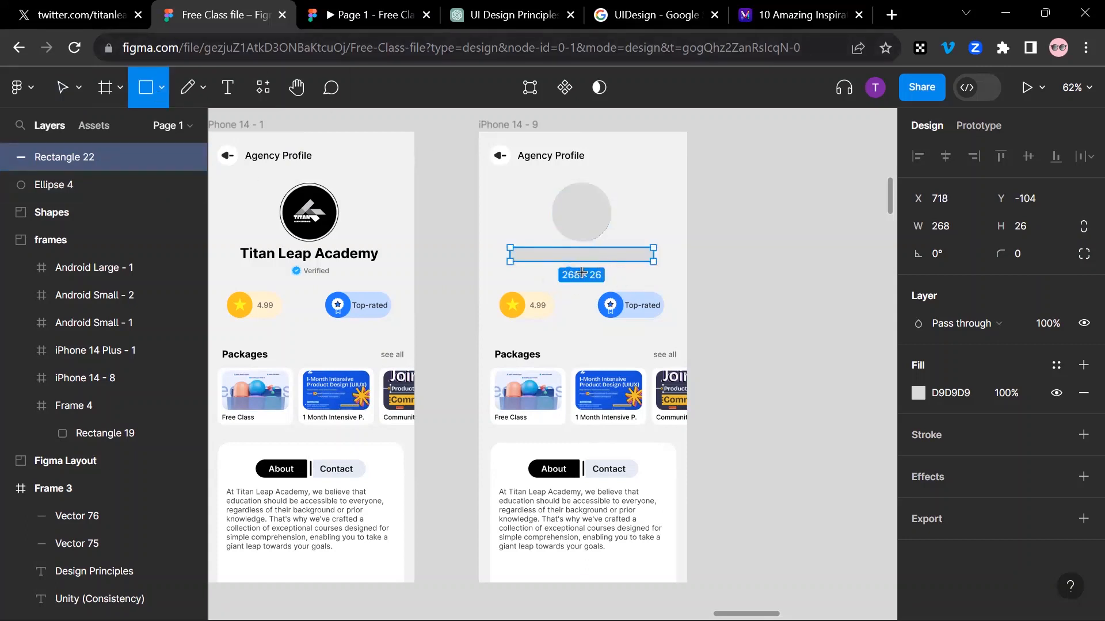
pyautogui.scroll(5, 582, 271)
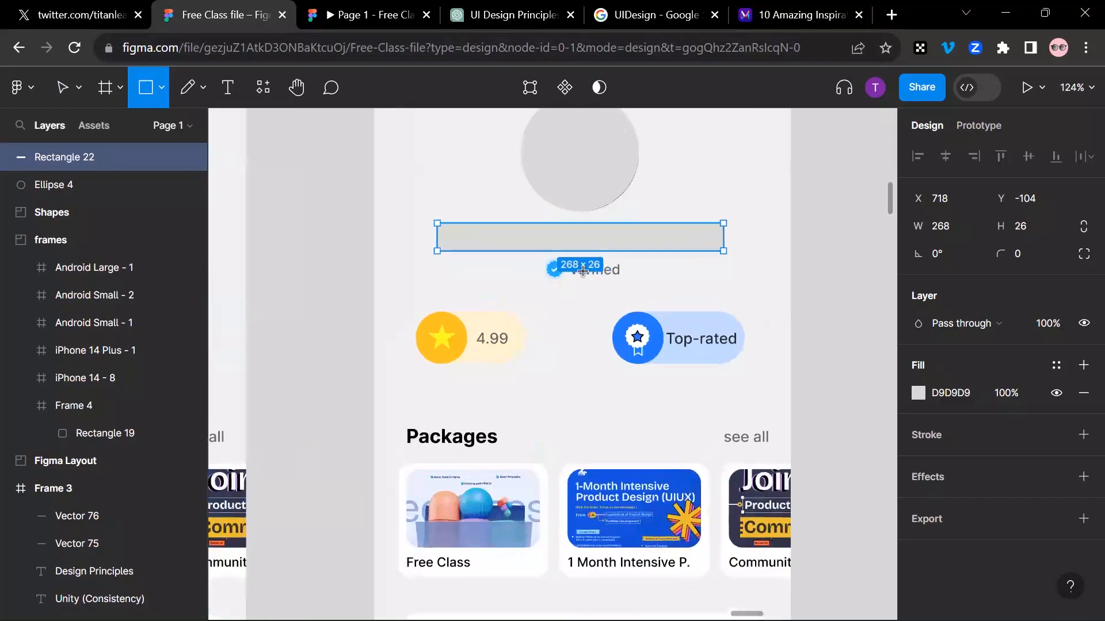
pyautogui.hotkey('ctrl', '+')
pyautogui.hotkey('ctrl', '+')
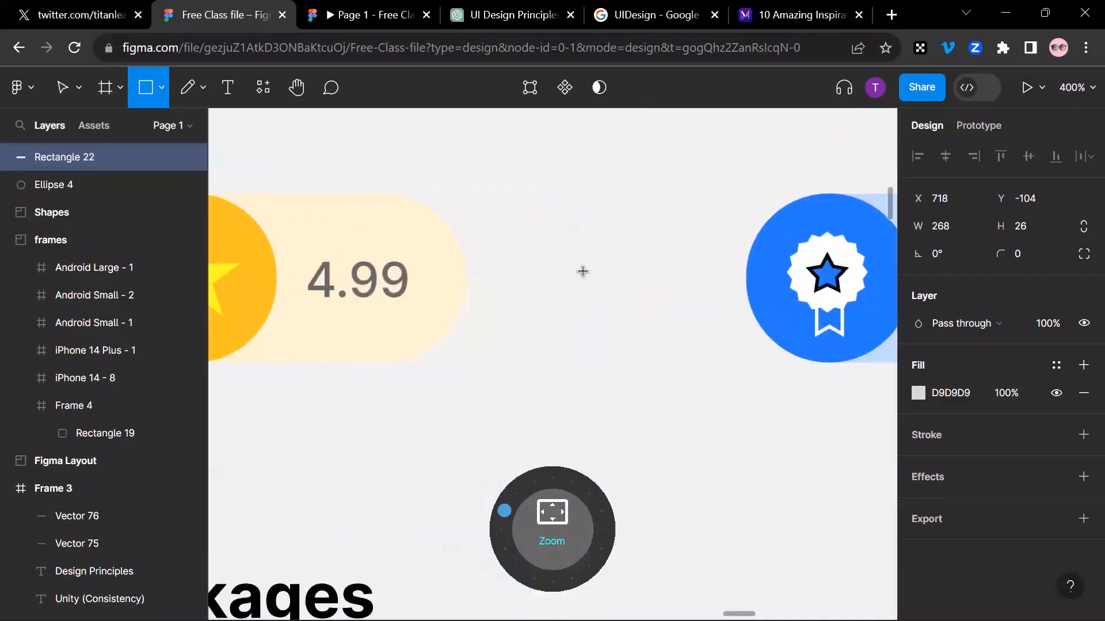
pyautogui.scroll(5, 582, 271)
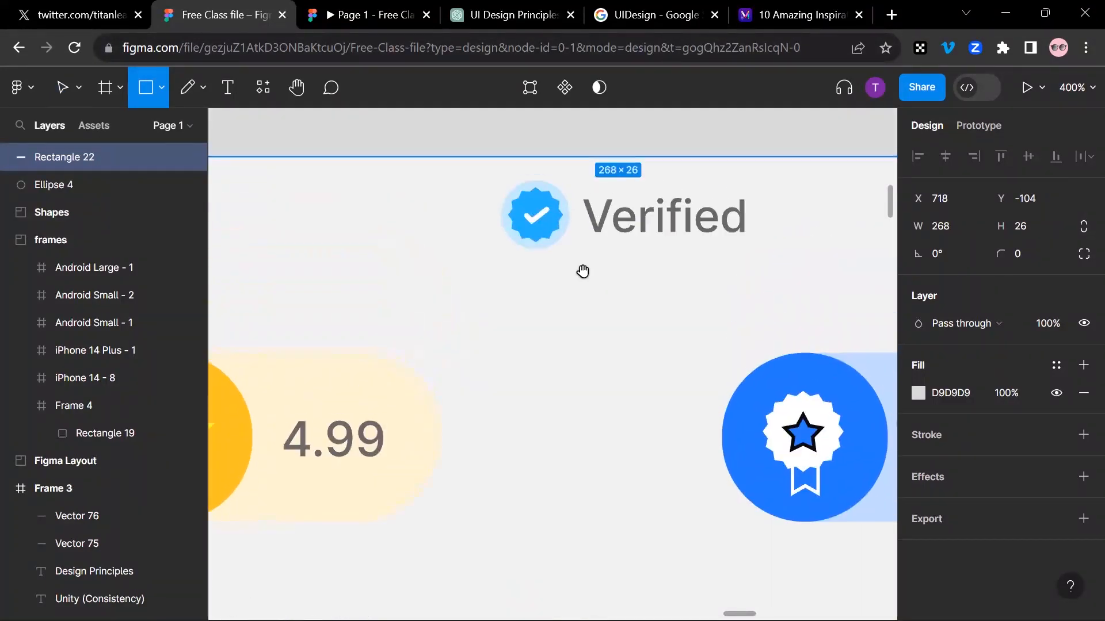
pyautogui.hotkey('ctrl', '+')
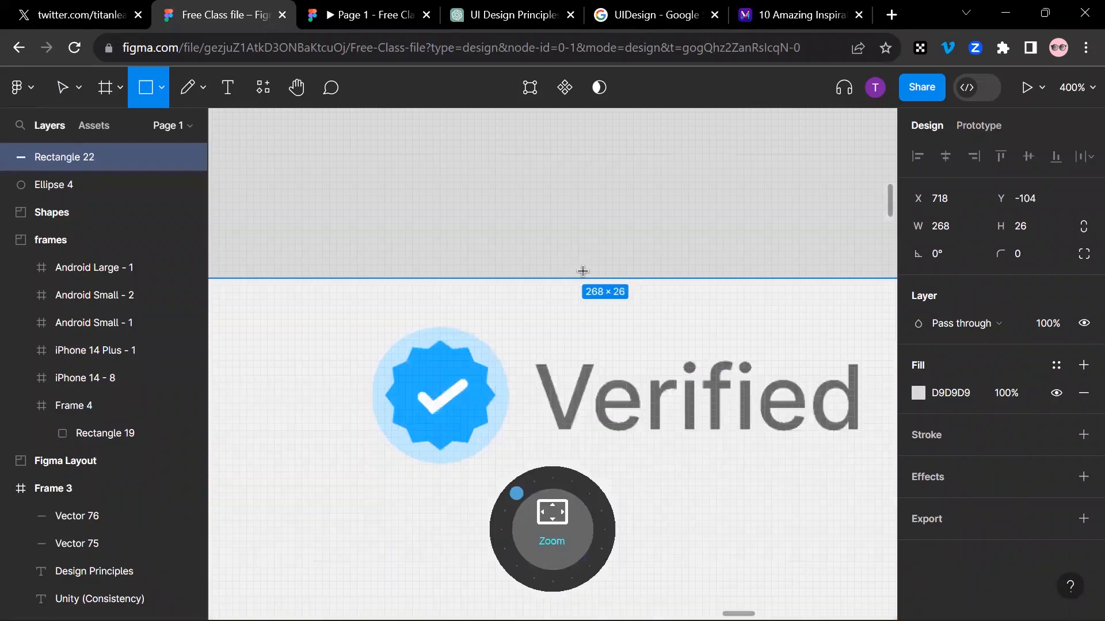
pyautogui.hotkey('ctrl', '-')
pyautogui.hotkey('ctrl', '-')
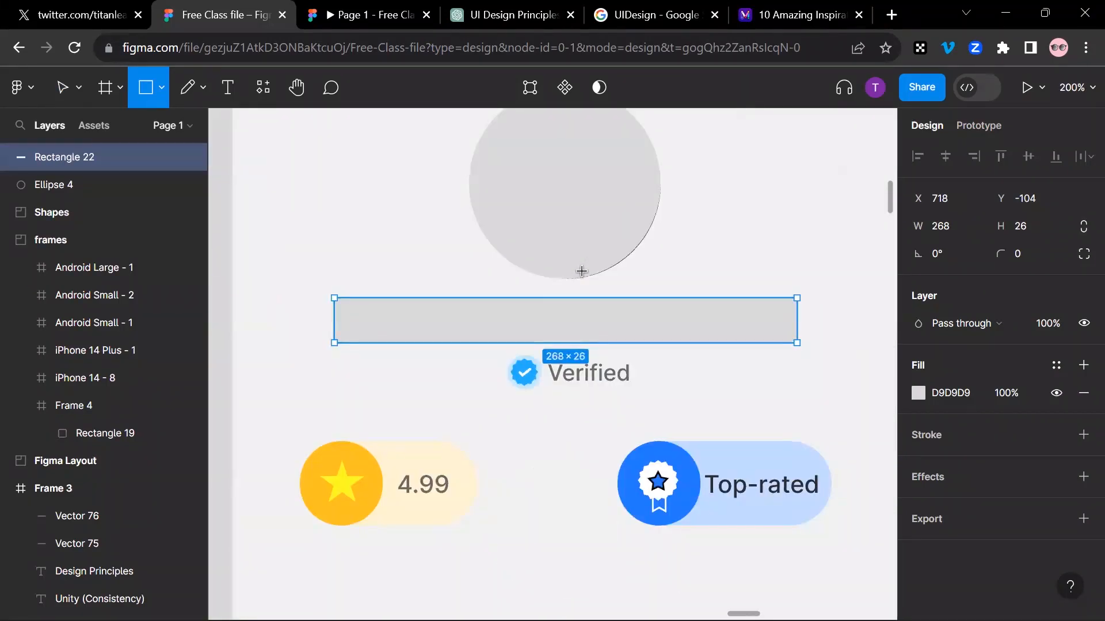
pyautogui.scroll(1, 581, 269)
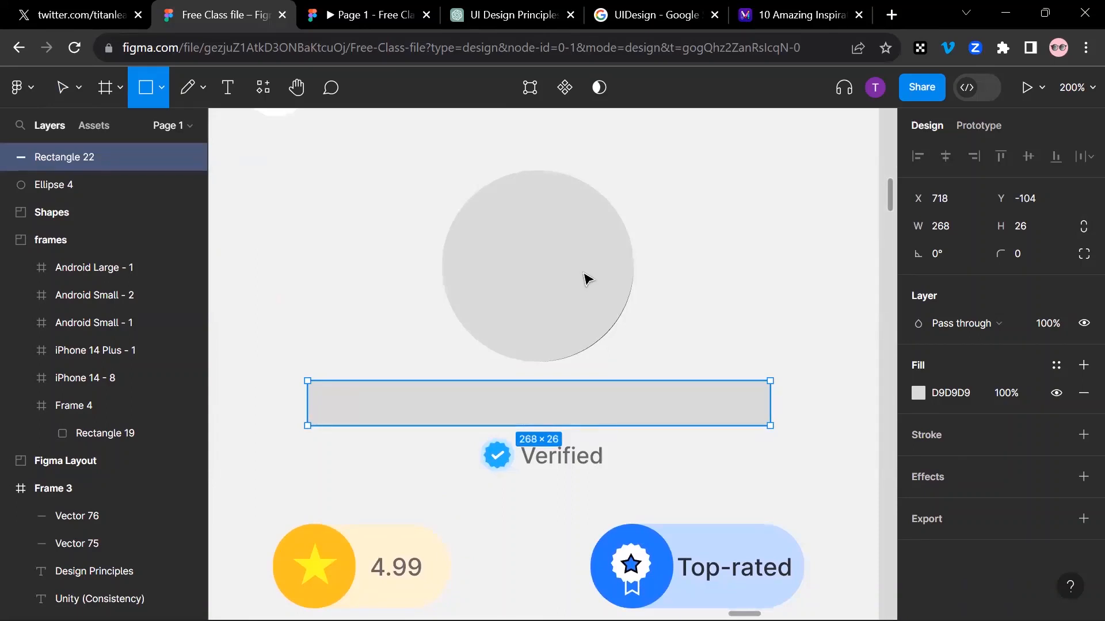
pyautogui.moveTo(460, 432)
pyautogui.mouseDown()
pyautogui.moveTo(623, 476)
pyautogui.moveTo(609, 472)
pyautogui.mouseUp()
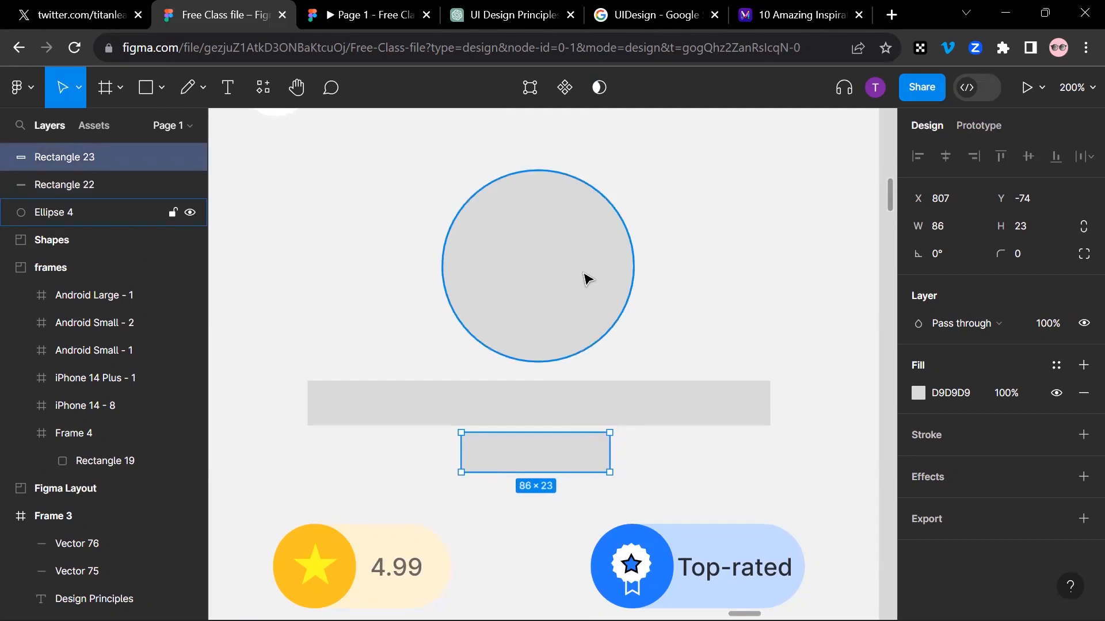
pyautogui.press('Escape')
# Cover the Agency Profile heading on iPhone 14 - 9 with a 127 × 28 rectangle
pyautogui.scroll(1, 585, 278)
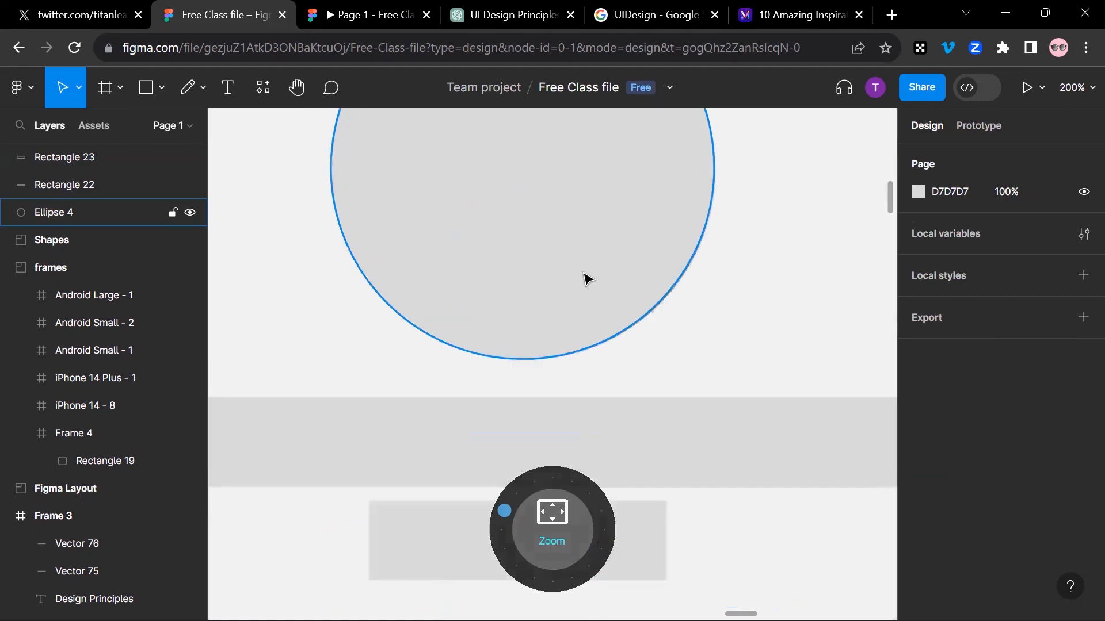
pyautogui.scroll(-3, 586, 278)
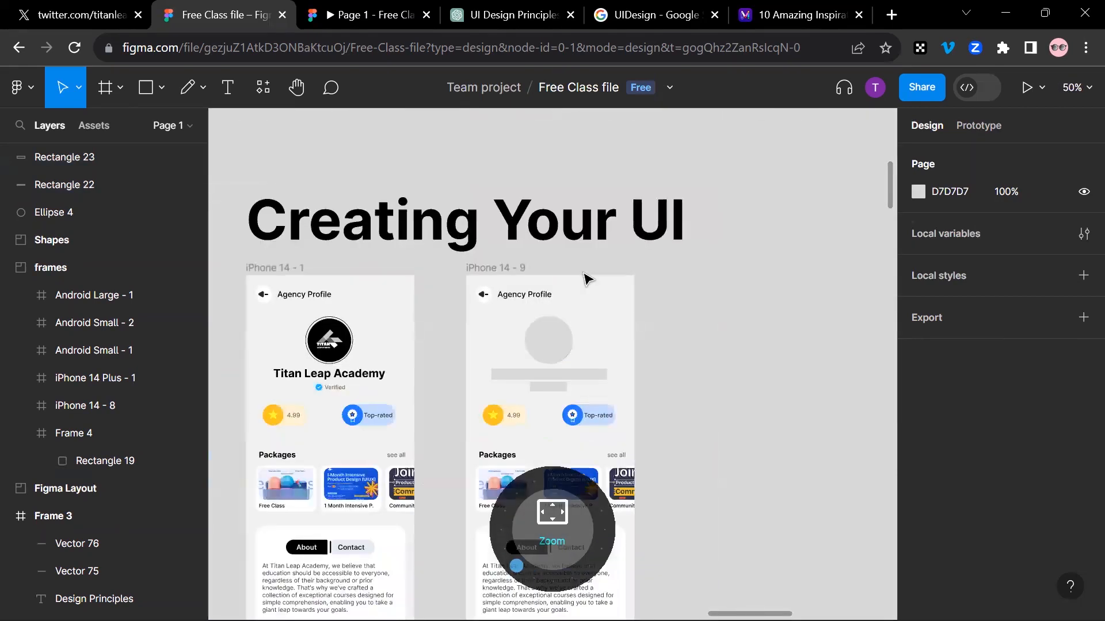
pyautogui.press('r')
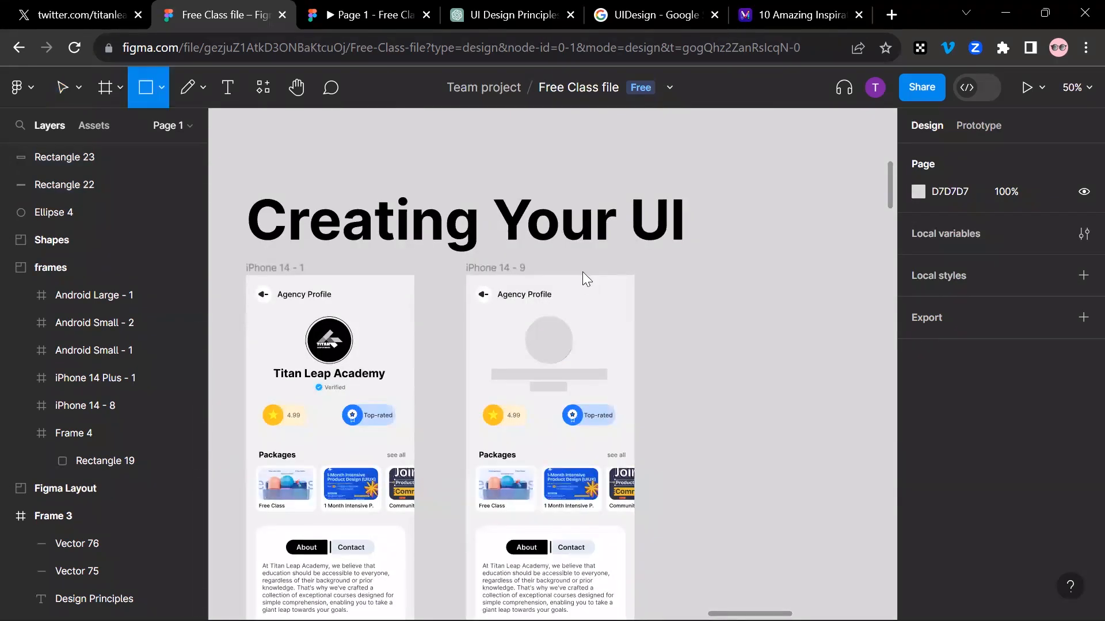
pyautogui.press('-')
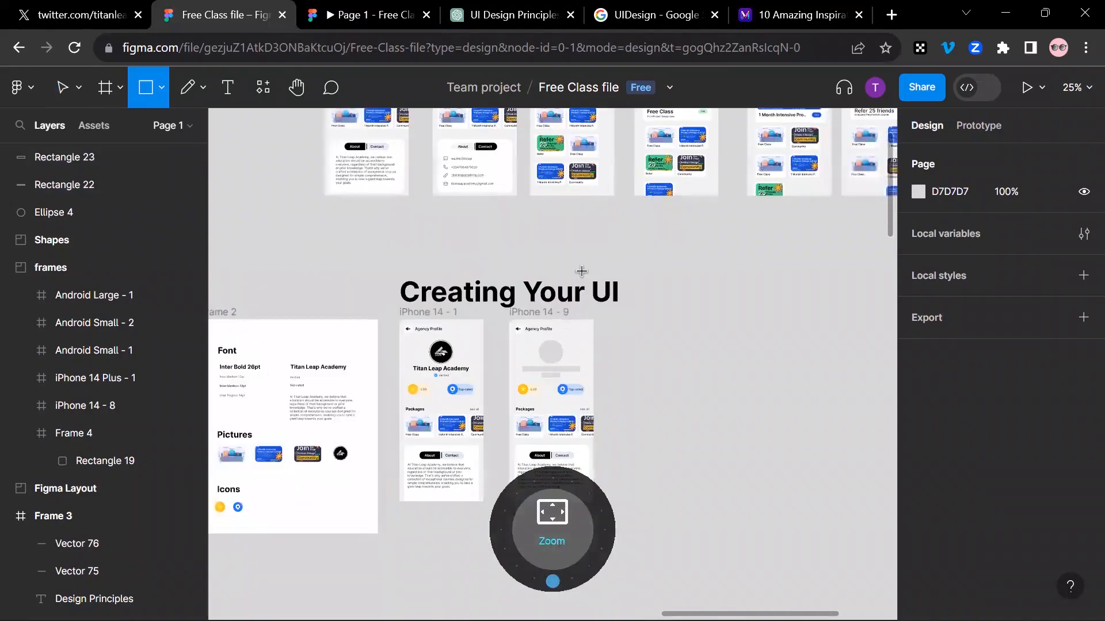
pyautogui.scroll(10, 581, 271)
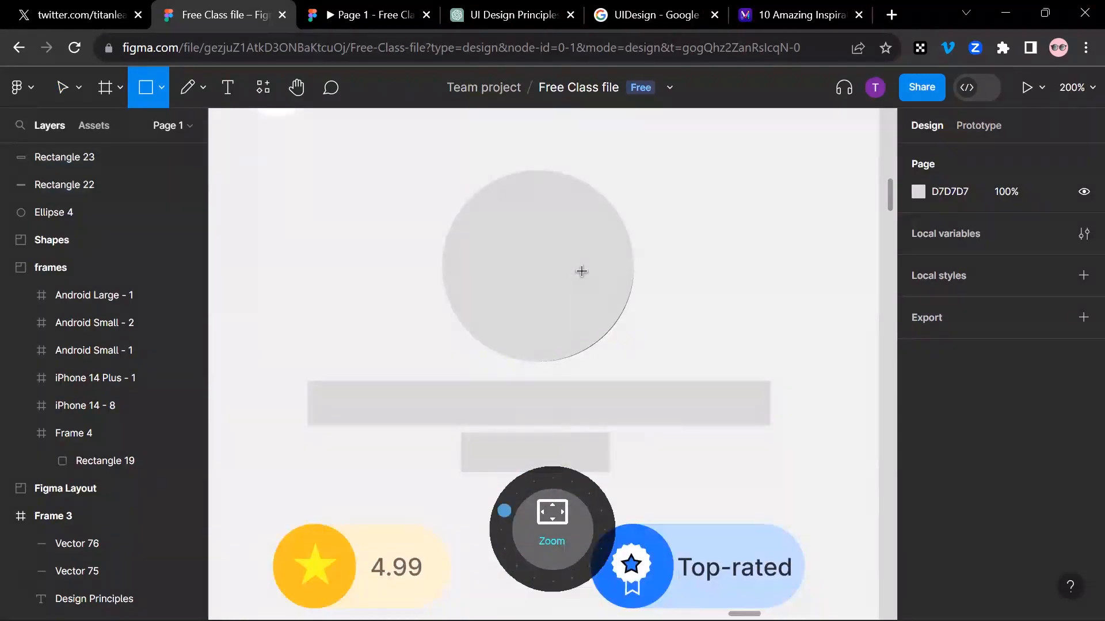
pyautogui.scroll(5, 581, 271)
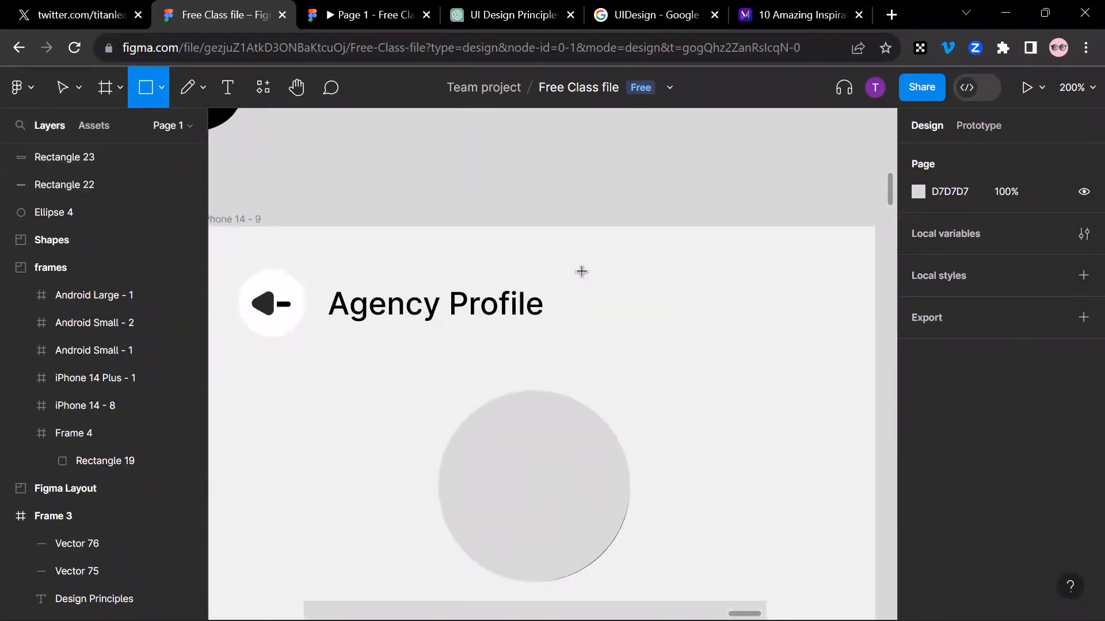
pyautogui.moveTo(323, 282)
pyautogui.mouseDown()
pyautogui.moveTo(439, 326)
pyautogui.moveTo(558, 338)
pyautogui.moveTo(543, 330)
pyautogui.mouseUp()
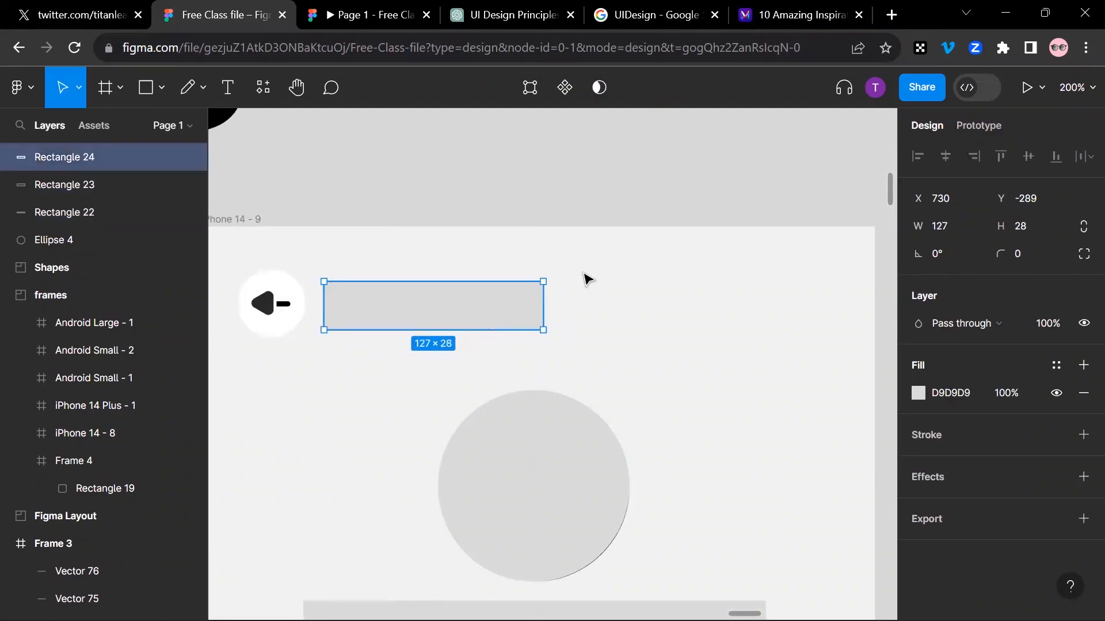
pyautogui.hotkey('ctrl', '+')
pyautogui.hotkey('ctrl', '-')
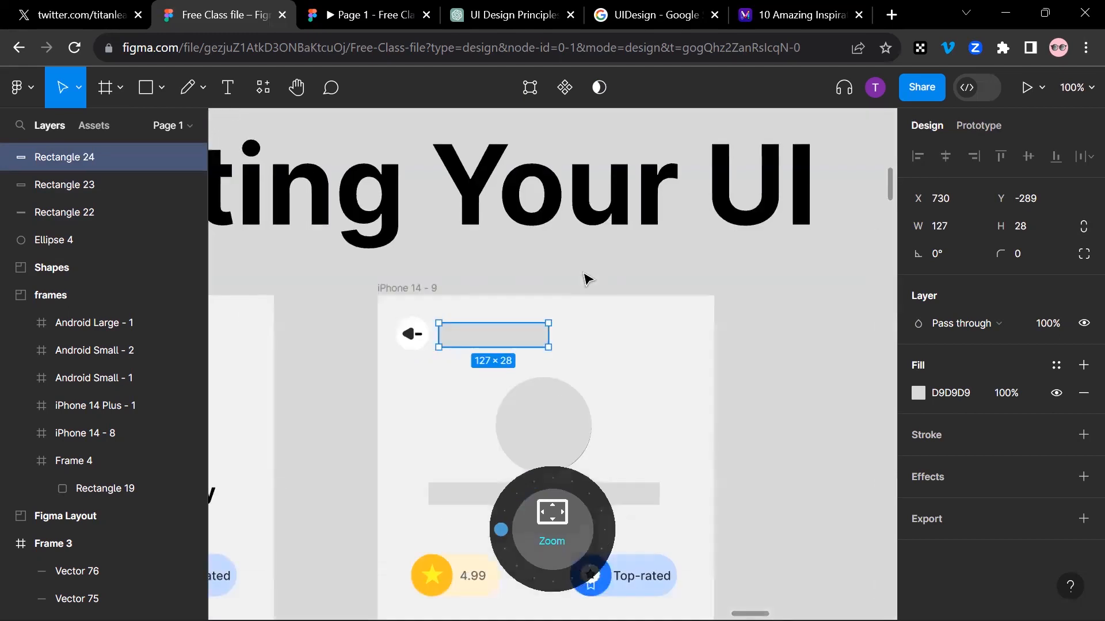
pyautogui.moveTo(581, 271)
pyautogui.mouseDown()
pyautogui.moveTo(577, 230)
pyautogui.moveTo(595, 140)
pyautogui.moveTo(575, 251)
pyautogui.mouseUp()
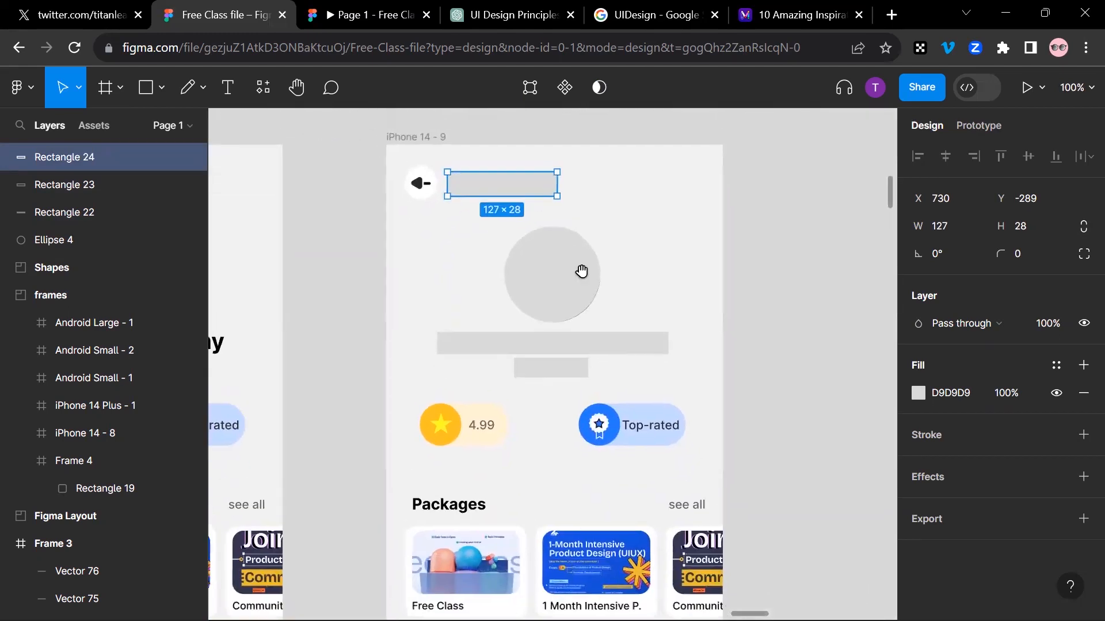
pyautogui.press('Tab')
pyautogui.press('Tab')
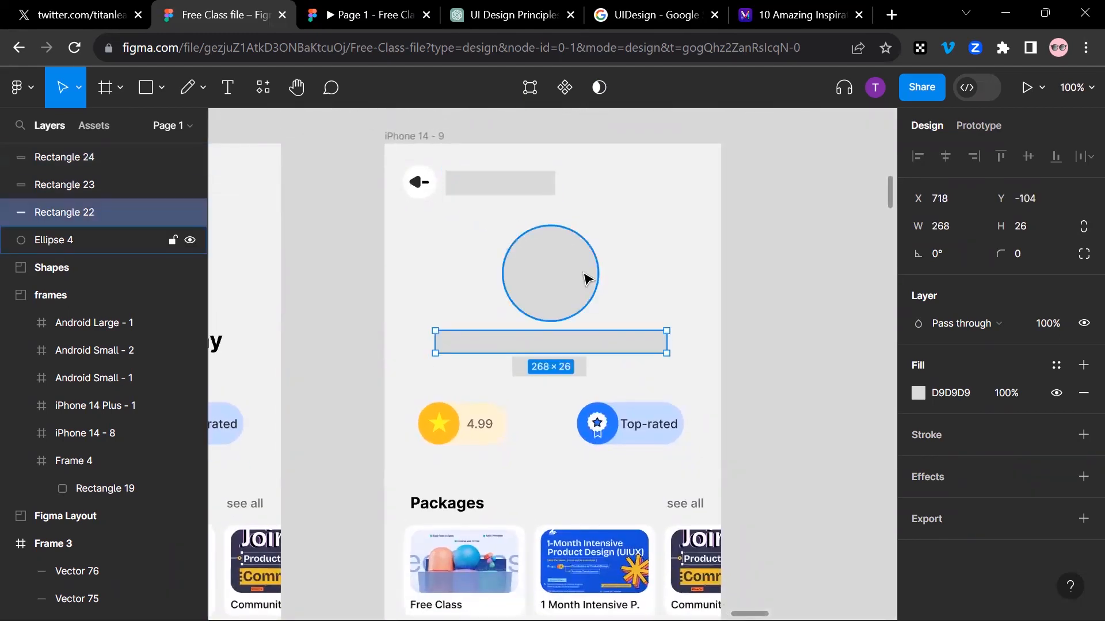
pyautogui.hotkey('shift', 'Tab')
pyautogui.press('r')
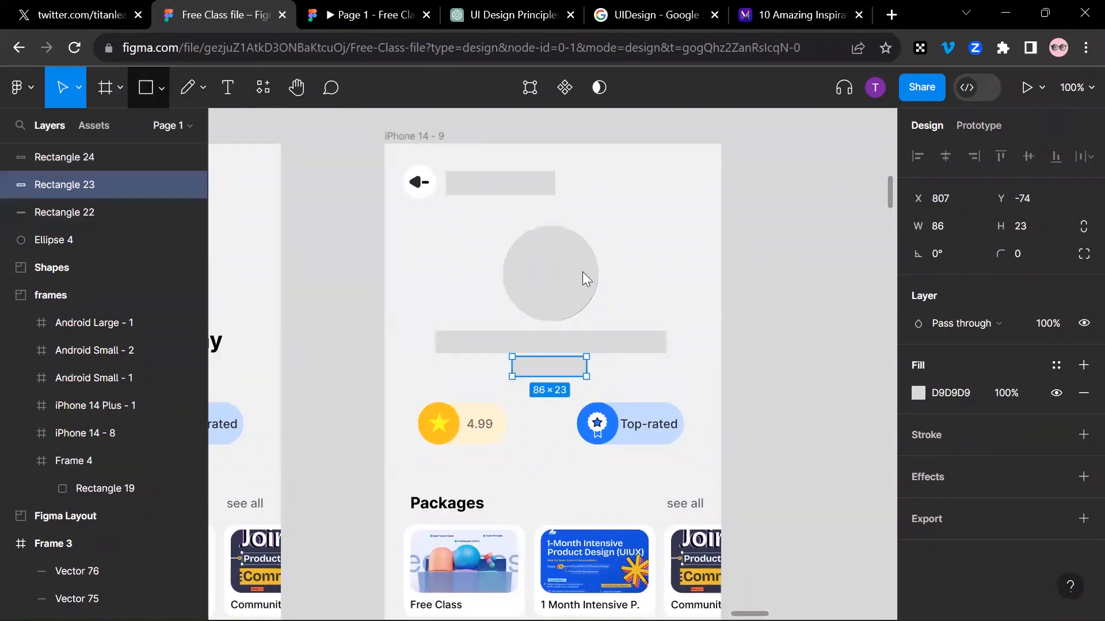
pyautogui.press('r')
pyautogui.moveTo(435, 272); pyautogui.dragTo(477, 308)
pyautogui.hotkey('ctrl', 'z')
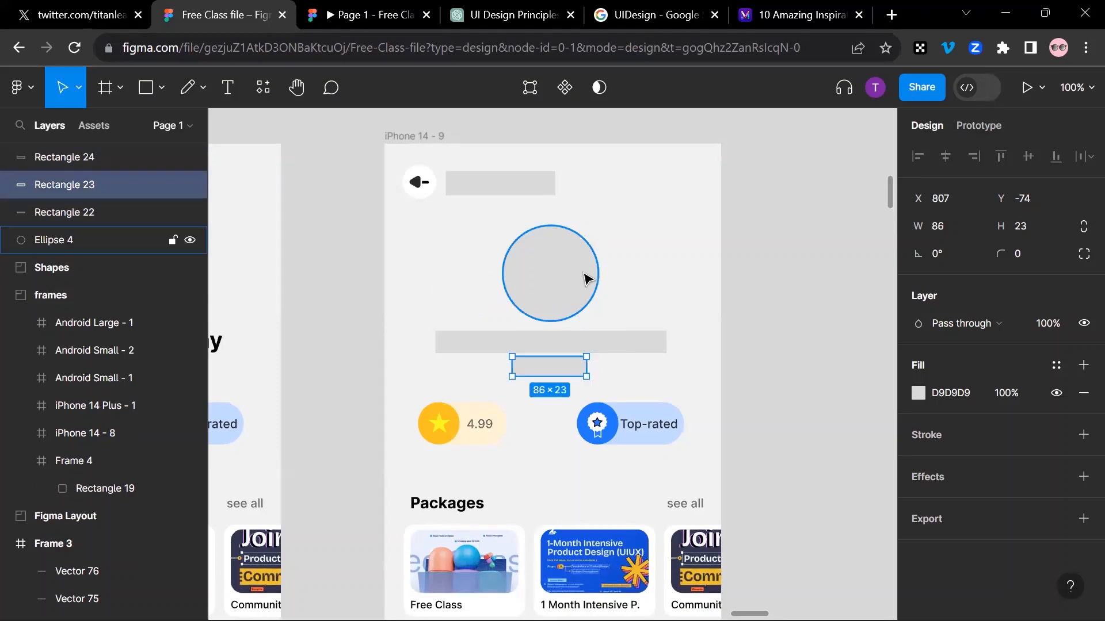
pyautogui.scroll(-3, 585, 279)
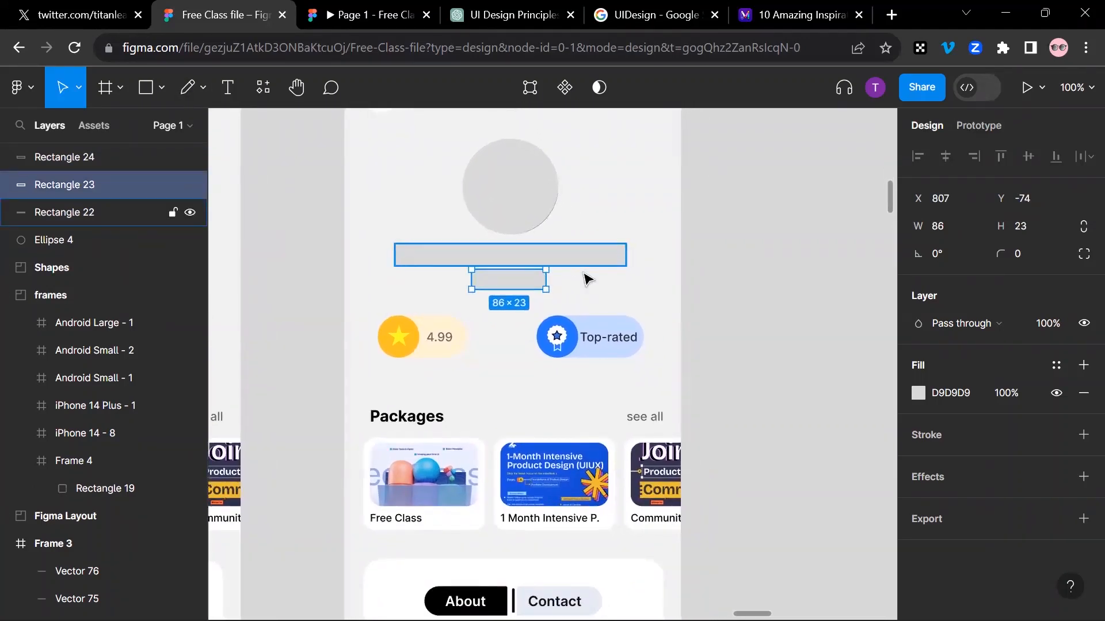
pyautogui.press('r')
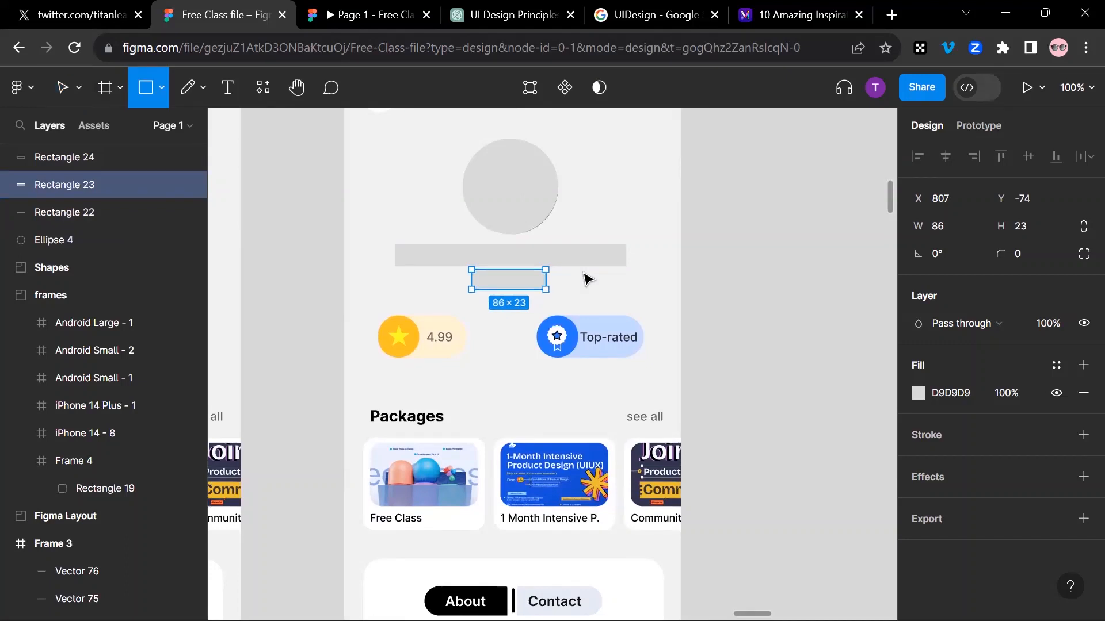
pyautogui.click(408, 291)
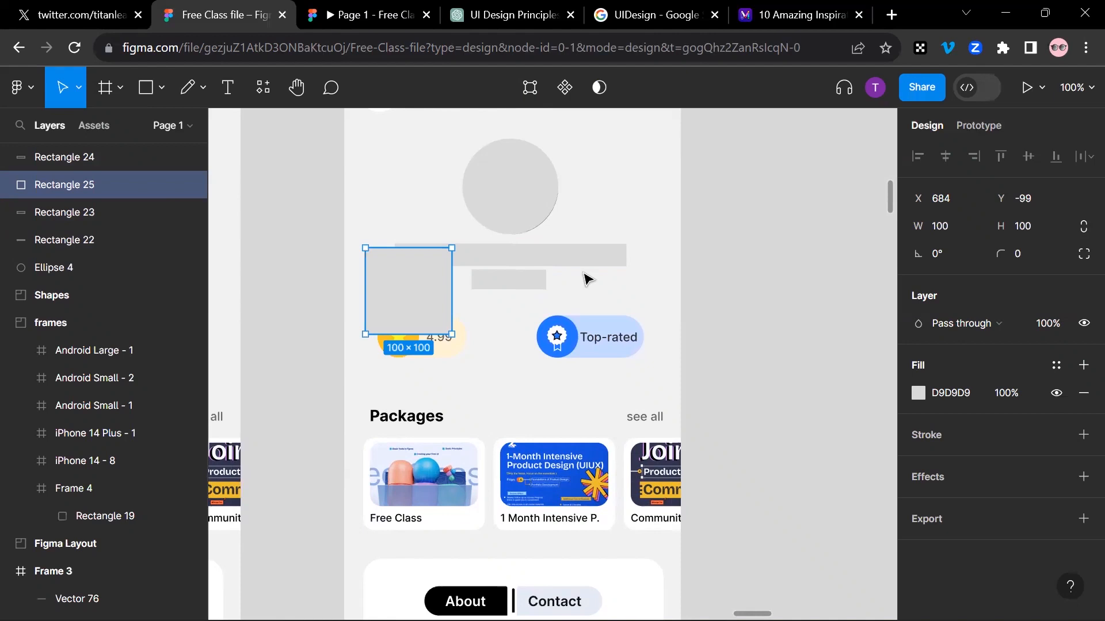
pyautogui.press('Delete')
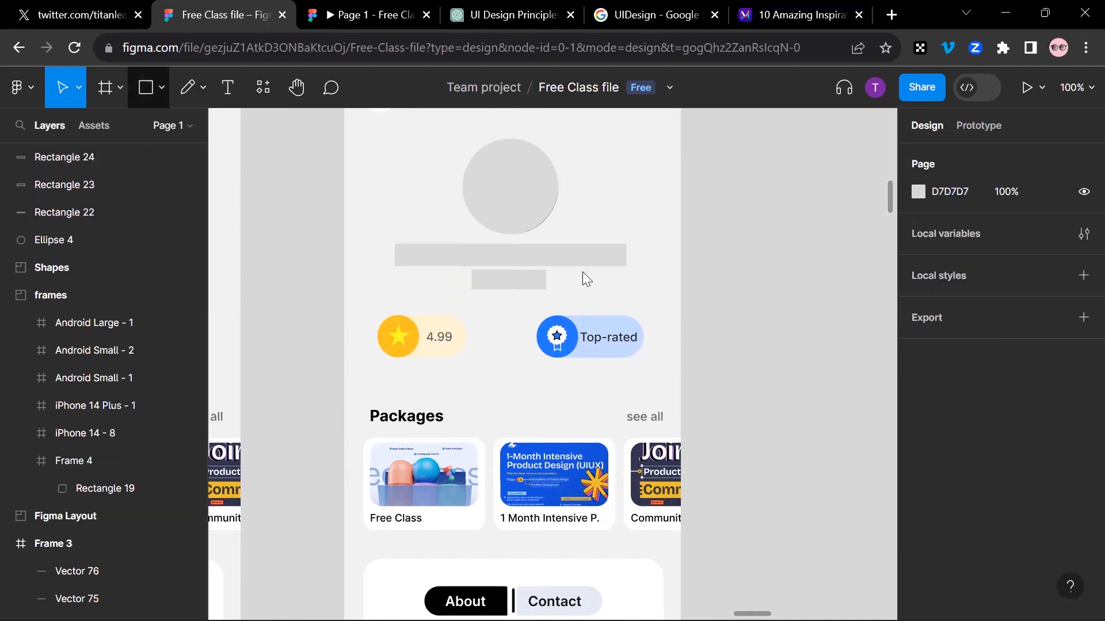
# Draw a 105 × 52 rectangle over the 4.99 rating badge and position it to cover the badge
pyautogui.press('r')
pyautogui.scroll(-3, 586, 279)
pyautogui.scroll(6, 582, 273)
pyautogui.hscroll(-1, 581, 271)
pyautogui.scroll(1, 582, 271)
pyautogui.moveTo(270, 288); pyautogui.dragTo(452, 378)
pyautogui.moveTo(379, 340); pyautogui.dragTo(367, 338)
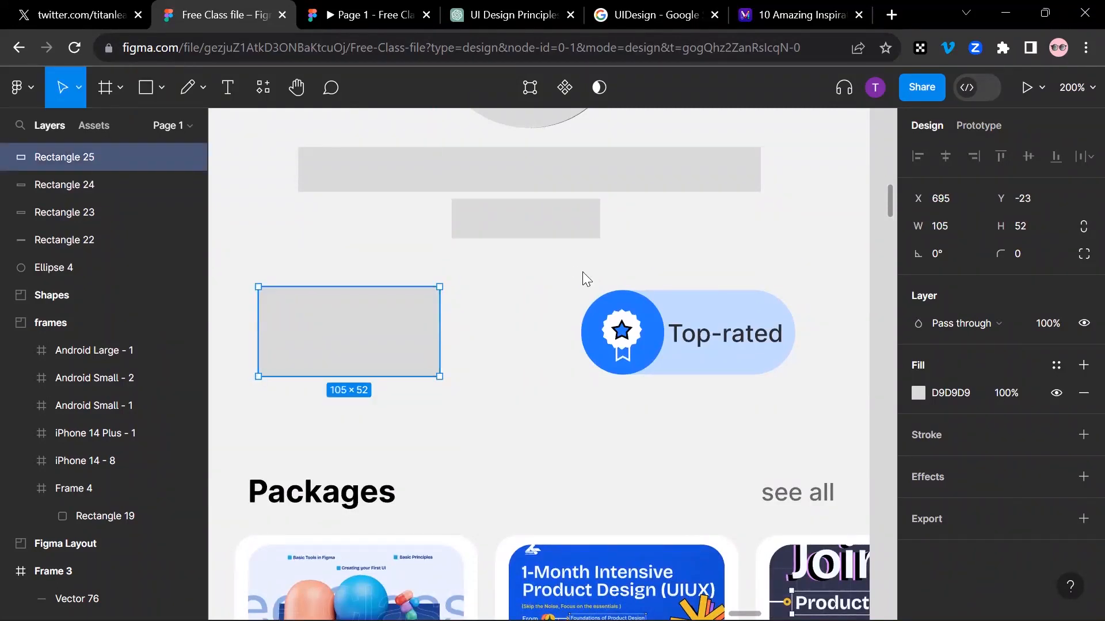
pyautogui.click(1001, 257)
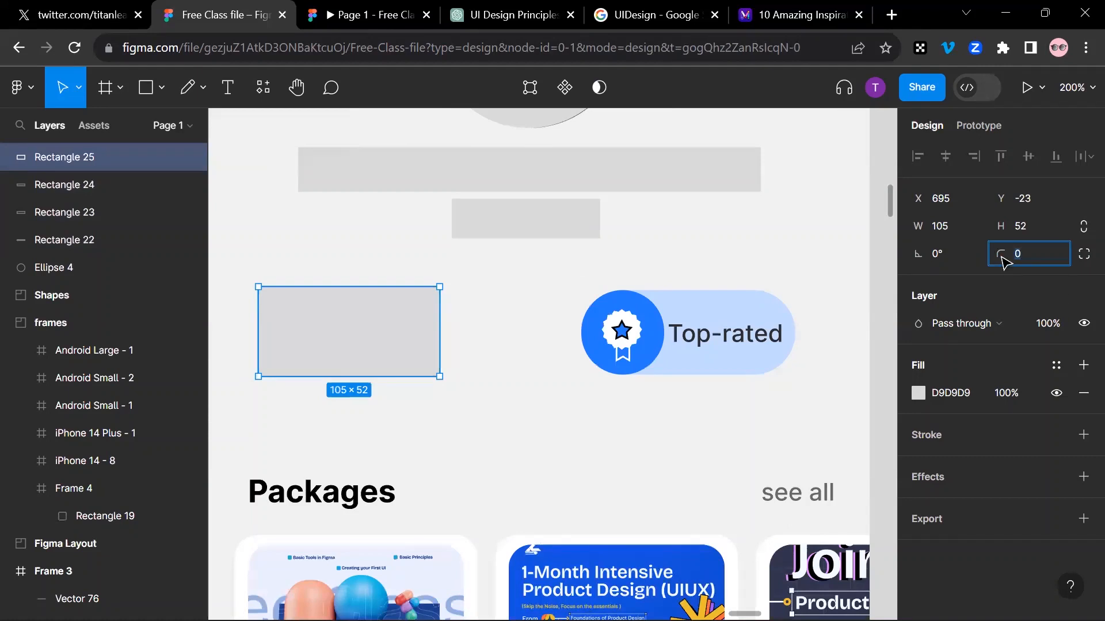
pyautogui.hotkey('ctrl', '+')
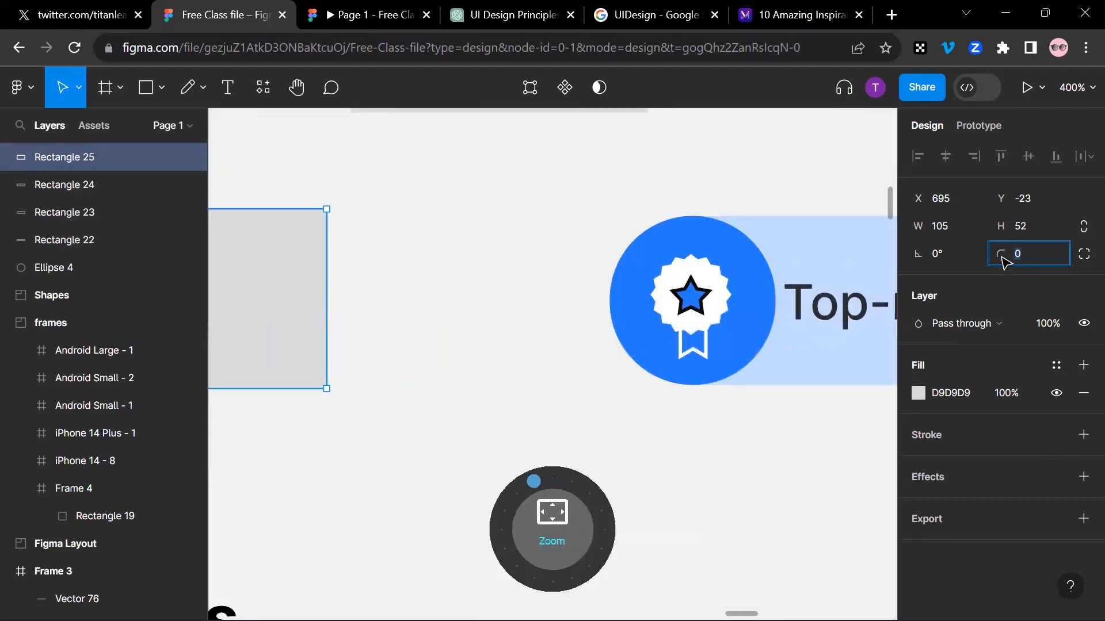
pyautogui.moveTo(267, 300); pyautogui.dragTo(597, 329)
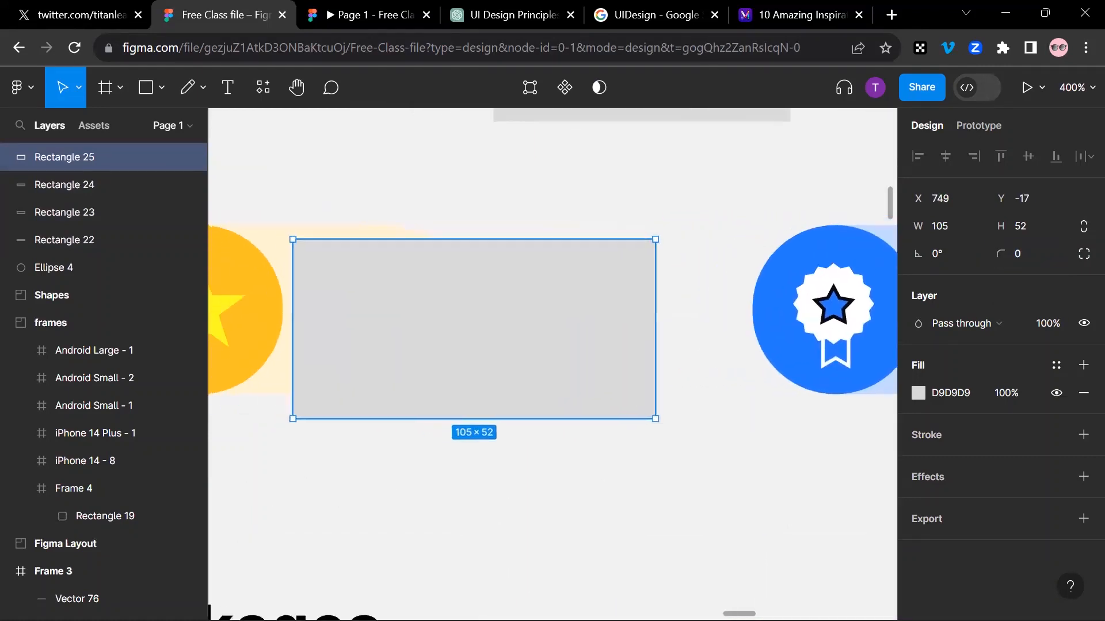
pyautogui.hotkey('ctrl', 'z')
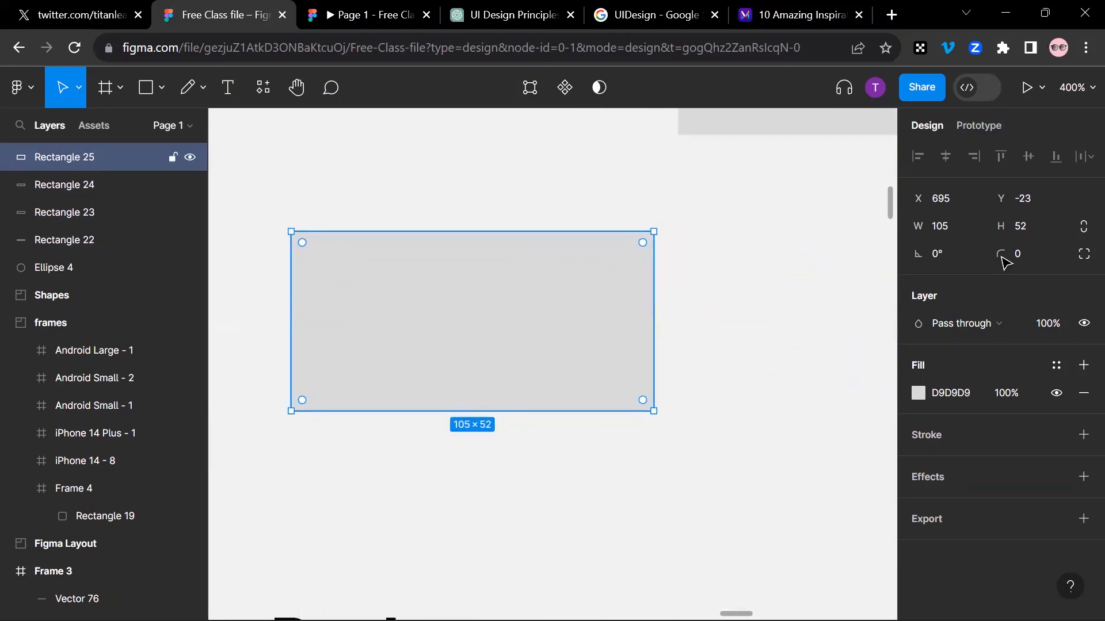
# Set the corner radius of the rating badge's placeholder rectangle to 25
pyautogui.moveTo(1004, 262); pyautogui.dragTo(1020, 261)
pyautogui.click(1001, 257)
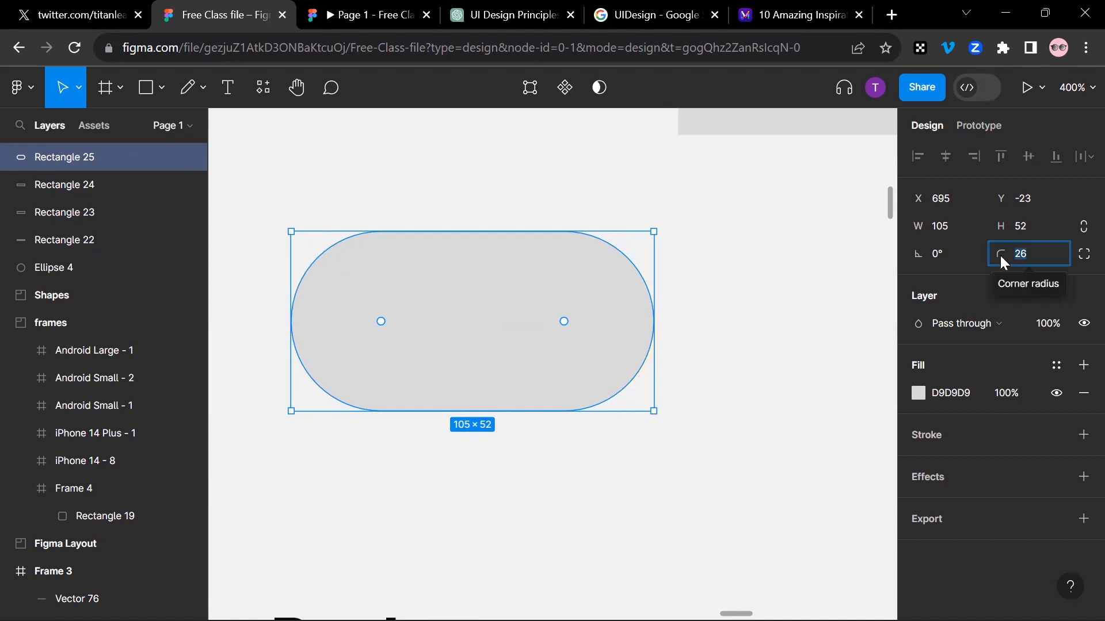
pyautogui.write('2')
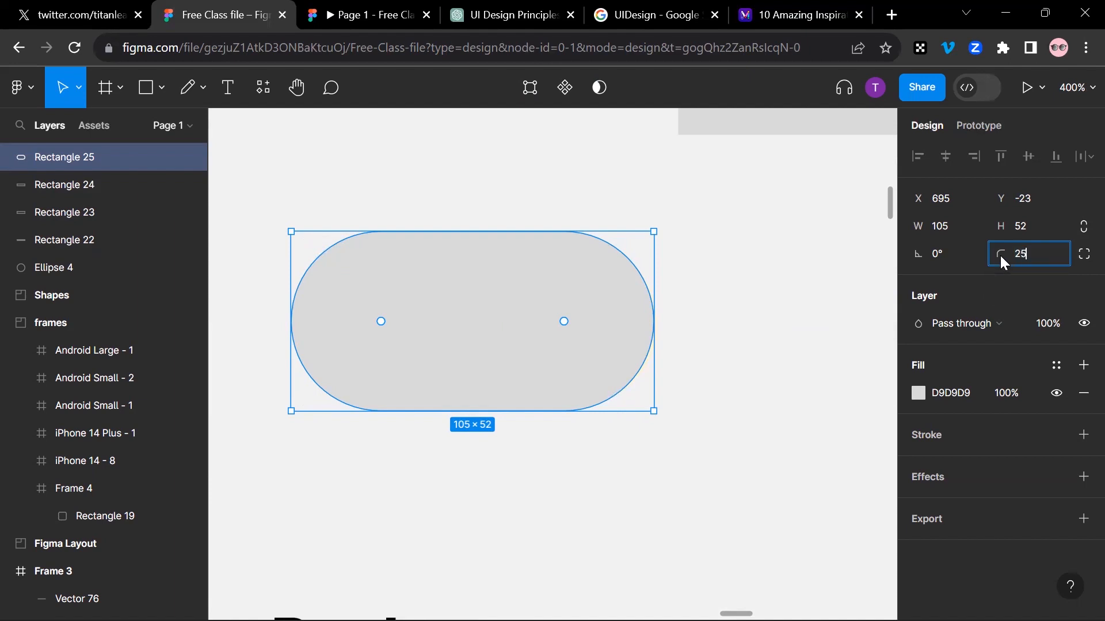
pyautogui.press('Return')
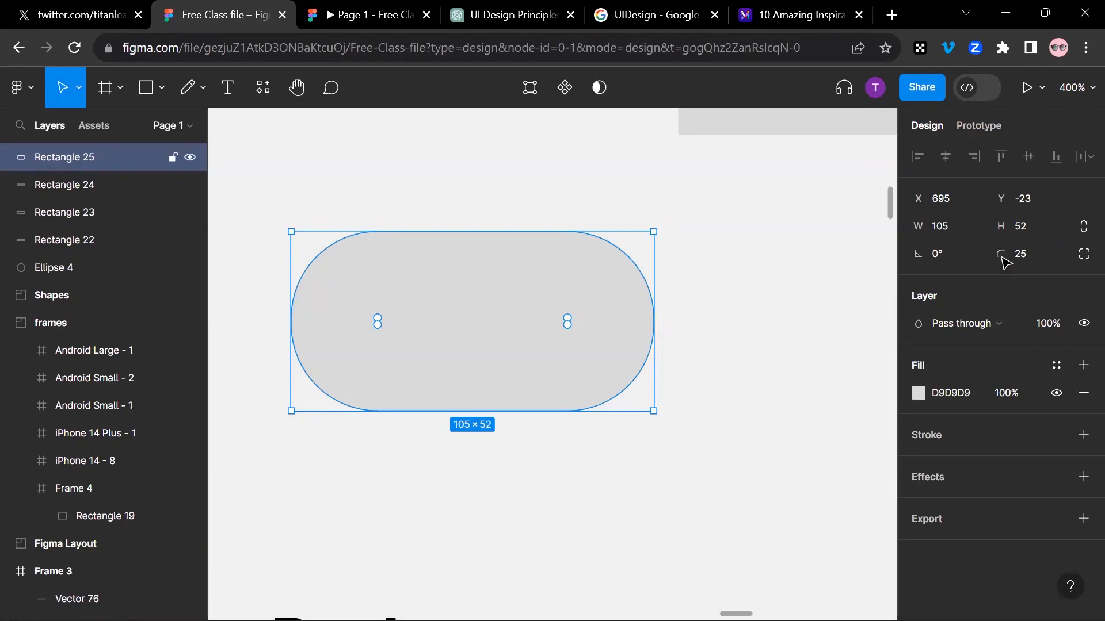
pyautogui.scroll(2, 506, 345)
pyautogui.hscroll(-2, 506, 345)
pyautogui.scroll(-1, 506, 345)
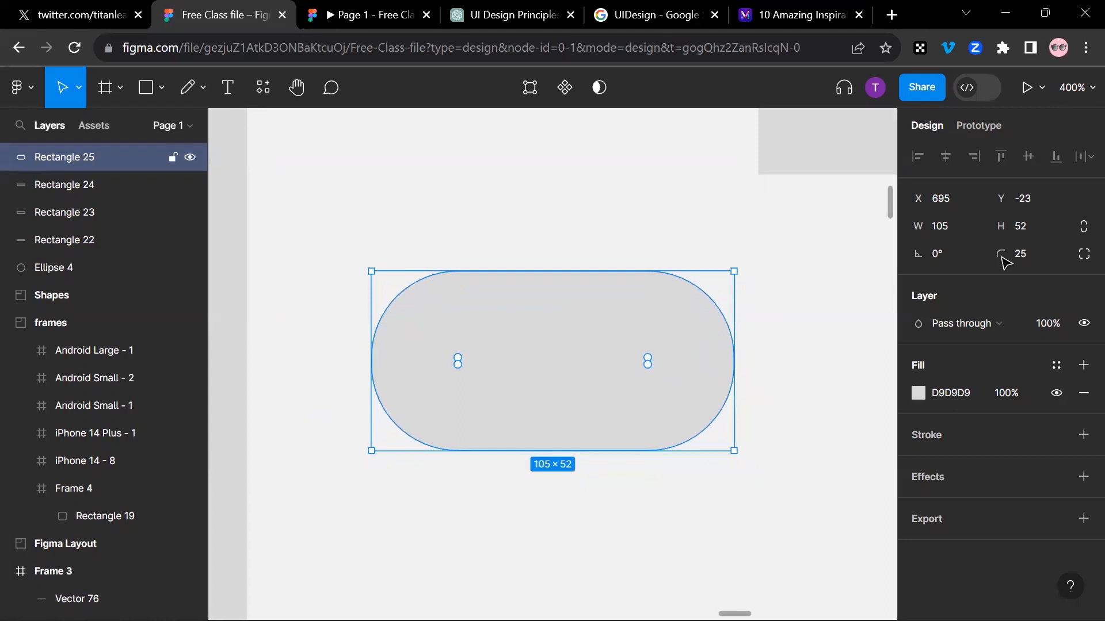
pyautogui.hotkey('ctrl', '+')
pyautogui.hotkey('ctrl', '-')
pyautogui.hotkey('ctrl', '-')
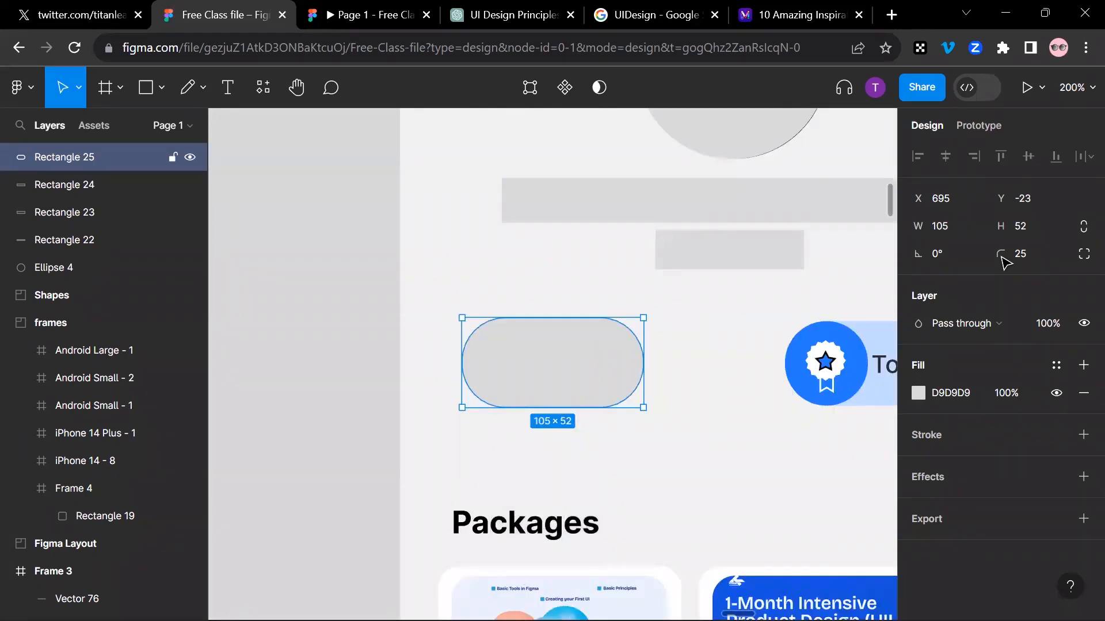
pyautogui.hotkey('ctrl', 'd')
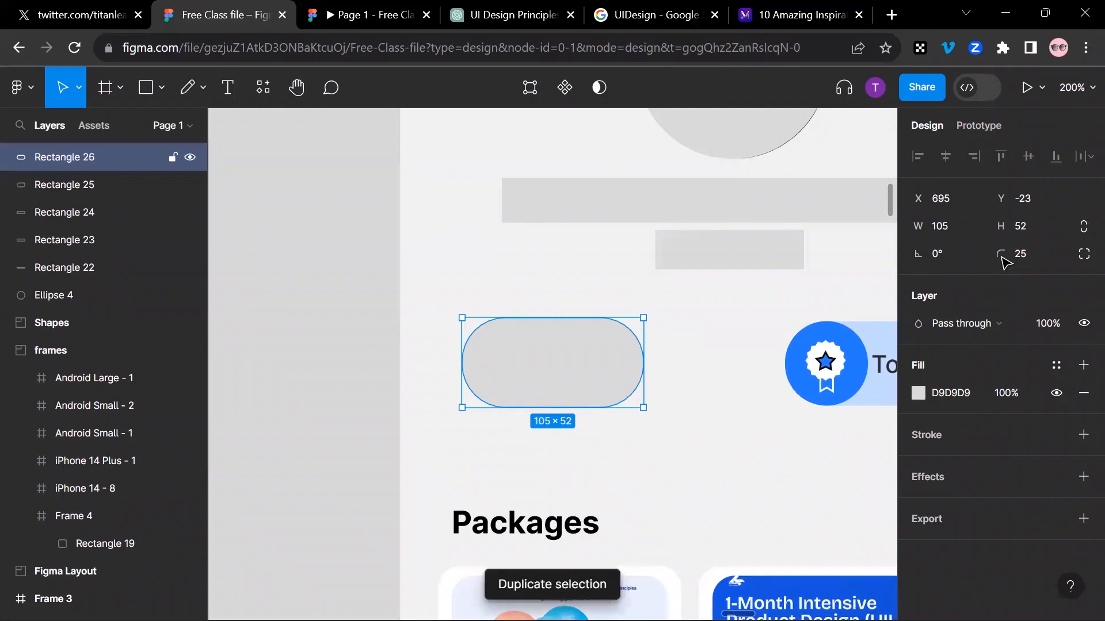
pyautogui.moveTo(553, 363); pyautogui.dragTo(552, 466)
pyautogui.hotkey('ctrl', 'z')
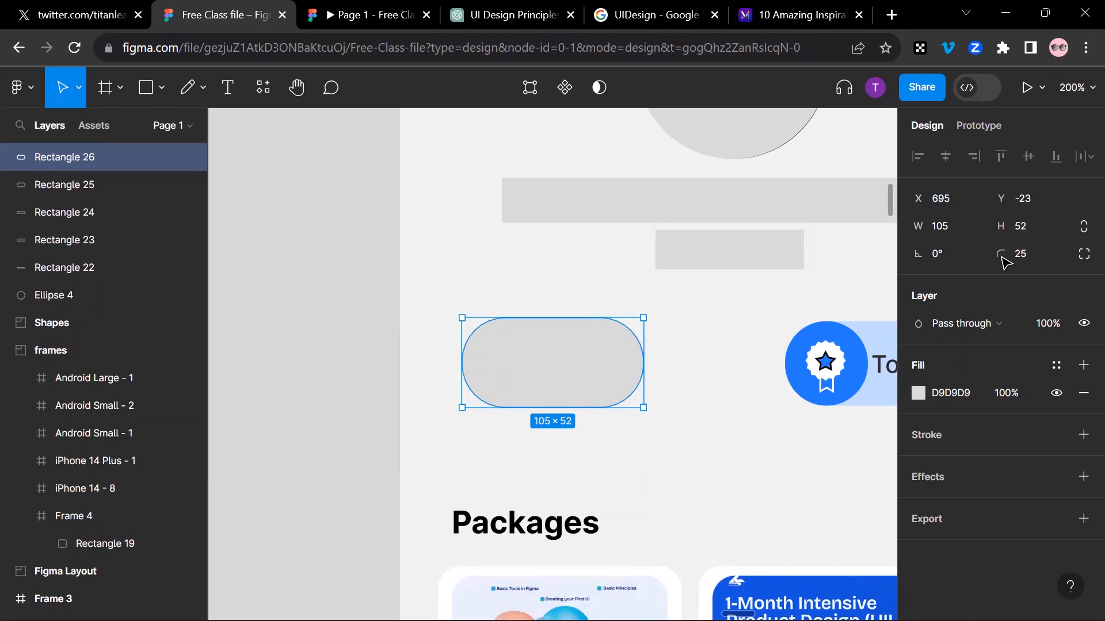
pyautogui.press('Down')
pyautogui.press('Down')
pyautogui.press('Down')
pyautogui.press('Down')
pyautogui.press('Down')
pyautogui.press('Down')
pyautogui.press('Down')
pyautogui.press('Down')
pyautogui.press('Down')
pyautogui.press('Down')
pyautogui.press('Down')
pyautogui.press('Down')
pyautogui.press('Down')
pyautogui.press('Down')
pyautogui.press('Down')
pyautogui.press('Down')
pyautogui.press('Down')
pyautogui.press('Down')
pyautogui.press('Down')
pyautogui.press('Down')
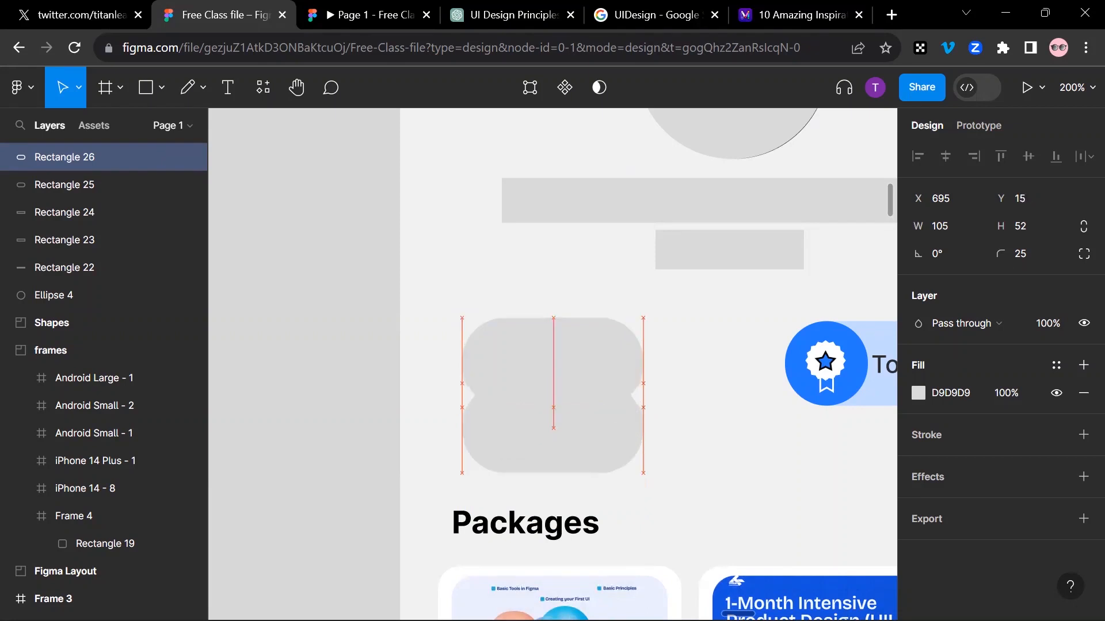
pyautogui.press('Delete')
pyautogui.click(552, 364)
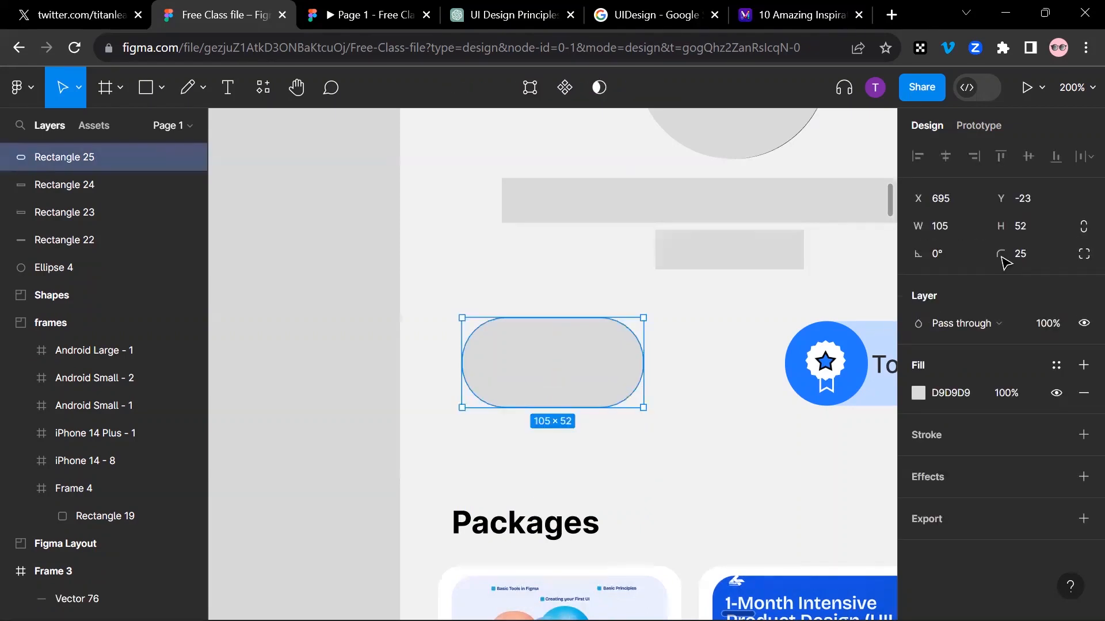
# Duplicate the rating badge's pill placeholder in place and narrow the copy to 51 × 52, forming a circle over its left end
pyautogui.hotkey('ctrl', 'd')
pyautogui.moveTo(553, 363)
pyautogui.mouseDown()
pyautogui.moveTo(545, 453)
pyautogui.moveTo(726, 396)
pyautogui.moveTo(622, 395)
pyautogui.moveTo(553, 363)
pyautogui.mouseUp()
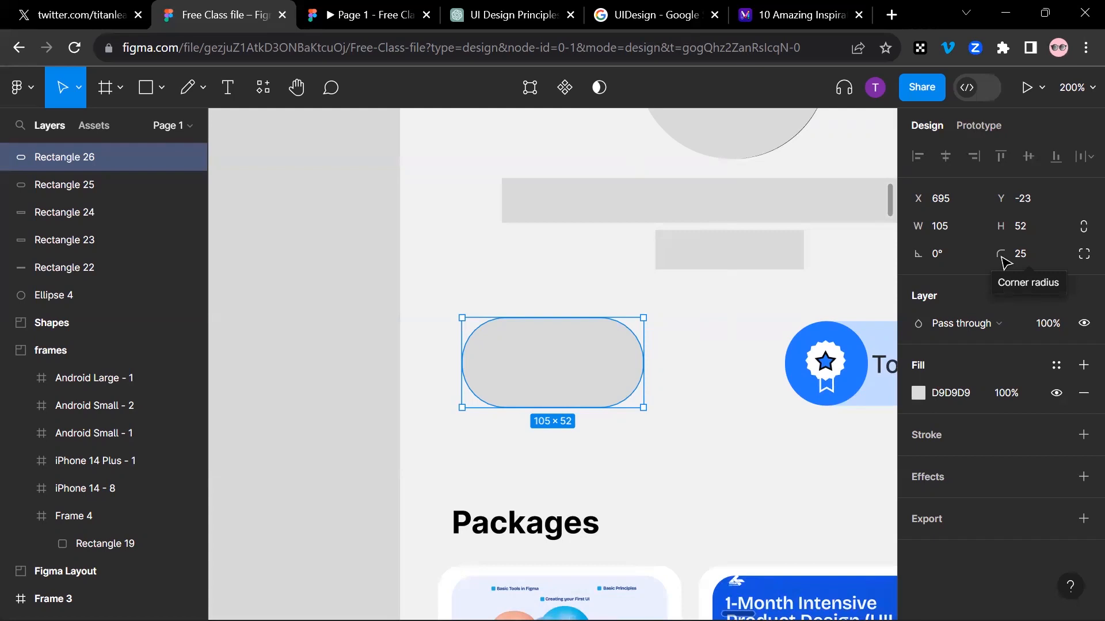
pyautogui.hotkey('ctrl', '-')
pyautogui.hotkey('ctrl', '+')
pyautogui.hotkey('ctrl', '+')
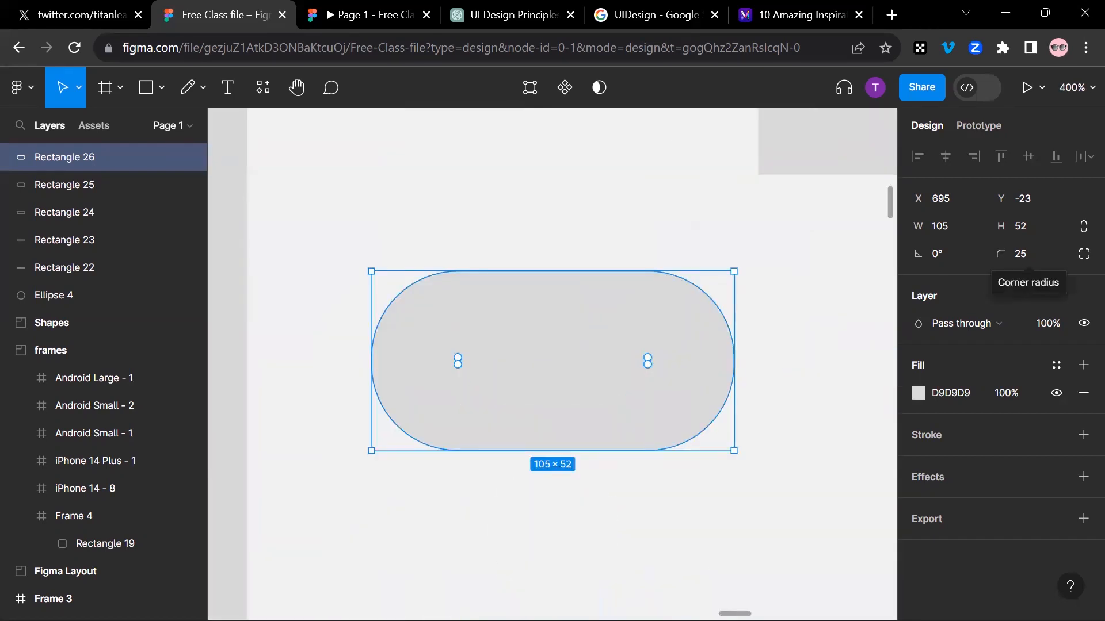
pyautogui.hotkey('ctrl', 'Left')
pyautogui.hotkey('ctrl', 'Left')
pyautogui.hotkey('ctrl', 'Left')
pyautogui.hotkey('ctrl', 'Left')
pyautogui.hotkey('ctrl', 'Left')
pyautogui.hotkey('ctrl', 'Left')
pyautogui.hotkey('ctrl', 'Left')
pyautogui.hotkey('ctrl', 'Left')
pyautogui.hotkey('ctrl', 'Left')
pyautogui.hotkey('ctrl', 'Left')
pyautogui.hotkey('ctrl', 'Left')
pyautogui.hotkey('ctrl', 'Left')
pyautogui.hotkey('ctrl', 'Left')
pyautogui.hotkey('ctrl', 'Left')
pyautogui.hotkey('ctrl', 'Left')
pyautogui.hotkey('ctrl', 'Left')
pyautogui.hotkey('ctrl', 'Left')
pyautogui.hotkey('ctrl', 'Left')
pyautogui.hotkey('ctrl', 'Left')
pyautogui.hotkey('ctrl', 'Left')
pyautogui.hotkey('ctrl', 'Left')
pyautogui.hotkey('ctrl', 'Left')
pyautogui.hotkey('ctrl', 'Left')
pyautogui.hotkey('ctrl', 'Left')
pyautogui.hotkey('ctrl', 'Left')
pyautogui.hotkey('ctrl', 'Left')
pyautogui.hotkey('ctrl', 'Left')
pyautogui.hotkey('ctrl', 'Left')
pyautogui.hotkey('ctrl', 'Left')
pyautogui.hotkey('ctrl', 'Left')
pyautogui.hotkey('ctrl', 'Left')
pyautogui.hotkey('ctrl', 'Left')
pyautogui.hotkey('ctrl', 'Left')
pyautogui.hotkey('ctrl', 'Left')
pyautogui.hotkey('ctrl', 'Left')
pyautogui.hotkey('ctrl', 'Left')
pyautogui.hotkey('ctrl', 'Left')
pyautogui.hotkey('ctrl', 'Left')
pyautogui.hotkey('ctrl', 'Left')
pyautogui.hotkey('ctrl', 'Left')
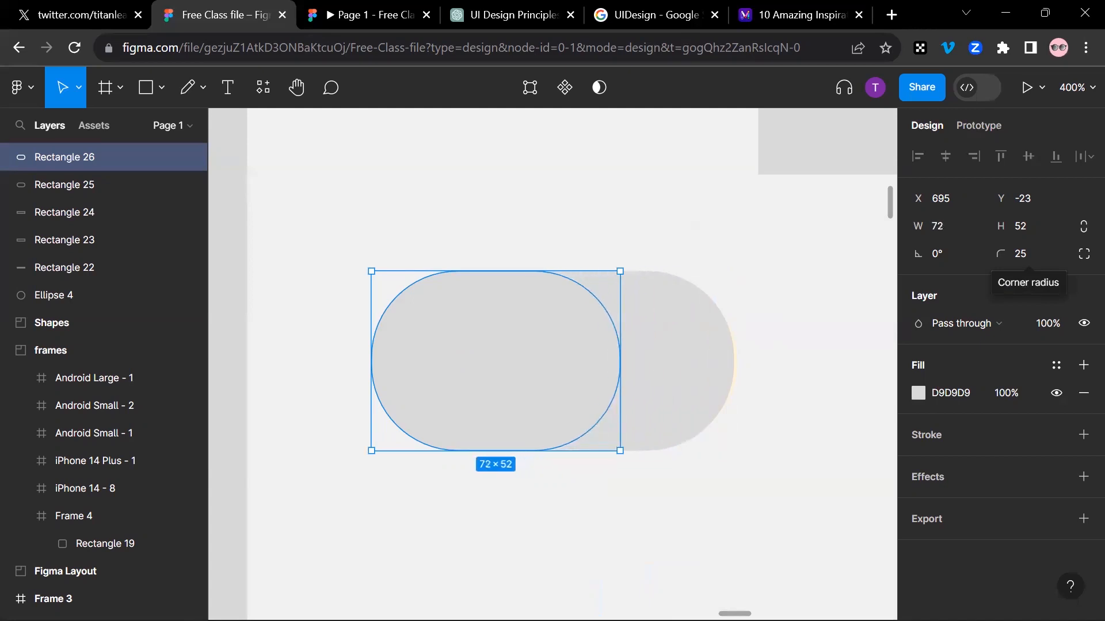
pyautogui.hotkey('ctrl', 'Right')
pyautogui.hotkey('ctrl', 'Right')
pyautogui.hotkey('ctrl', 'Right')
pyautogui.hotkey('ctrl', 'Left')
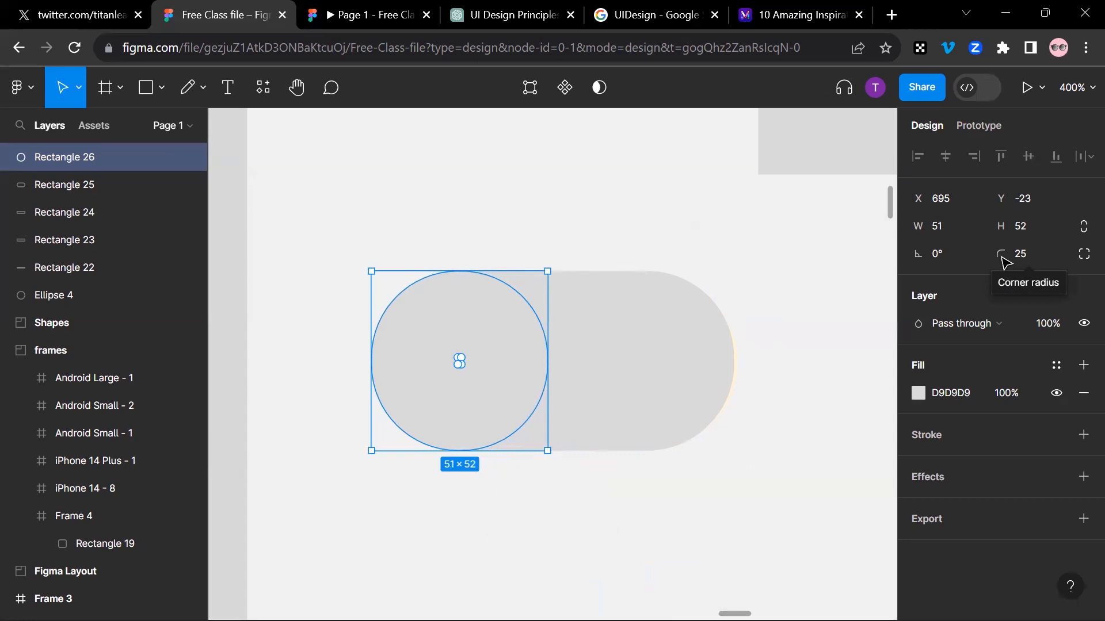
pyautogui.hotkey('ctrl', '+')
pyautogui.hotkey('ctrl', '-')
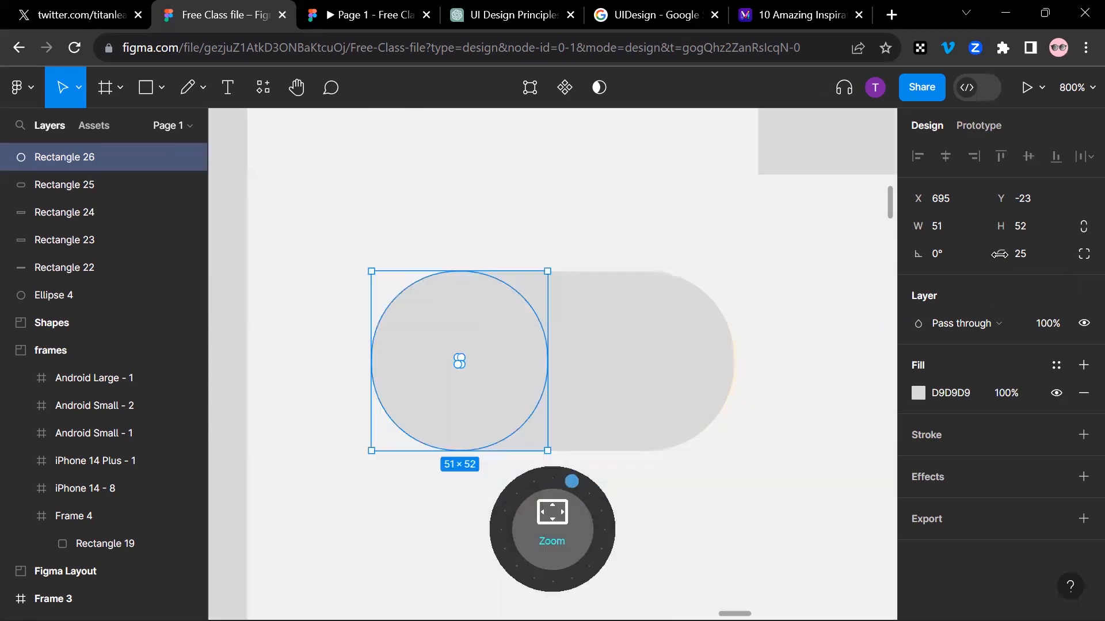
pyautogui.hotkey('ctrl', '-')
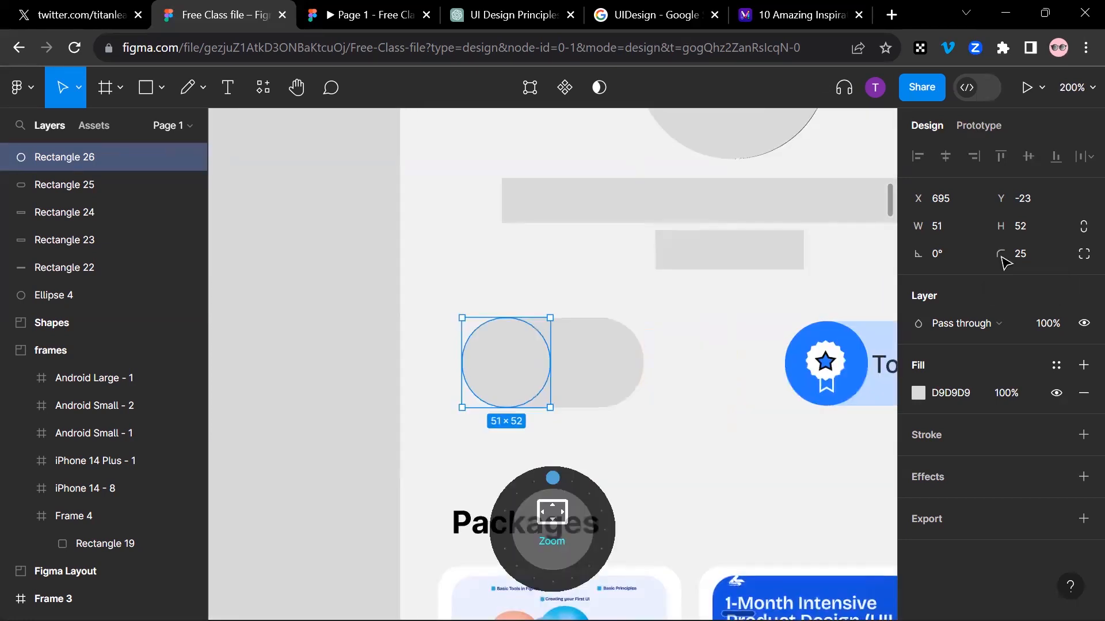
pyautogui.moveTo(378, 311); pyautogui.dragTo(579, 462)
pyautogui.hotkey('ctrl', 'z')
pyautogui.hotkey('ctrl', 'z')
pyautogui.hotkey('ctrl', 'z')
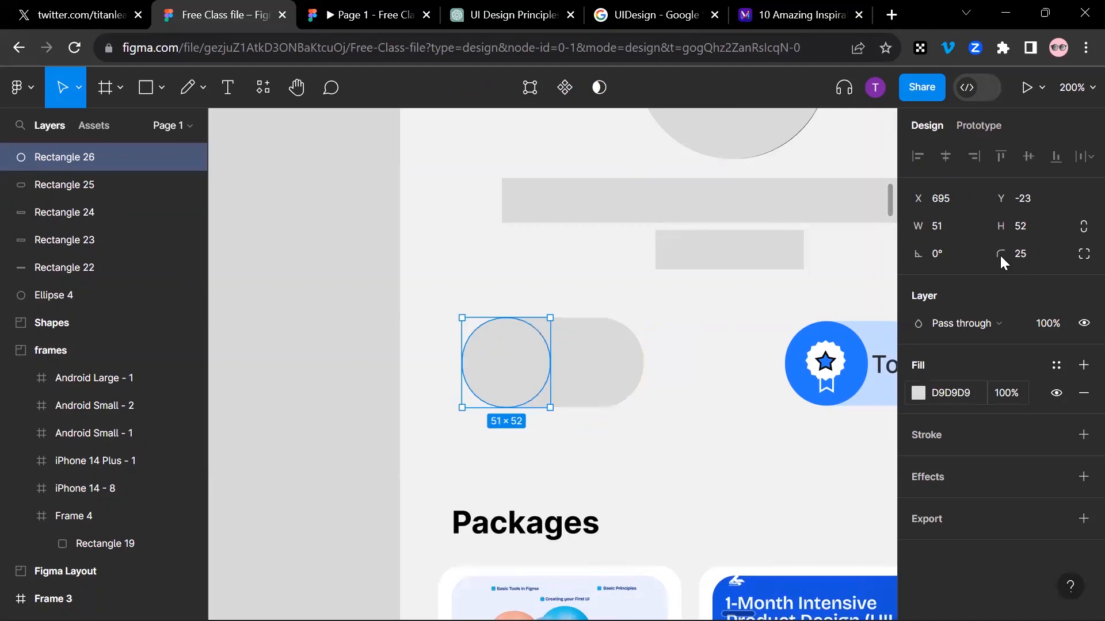
# Set the fill of the 51 × 52 circle on the rating placeholder to 868686 and clear the selection
pyautogui.click(918, 392)
pyautogui.click(877, 571)
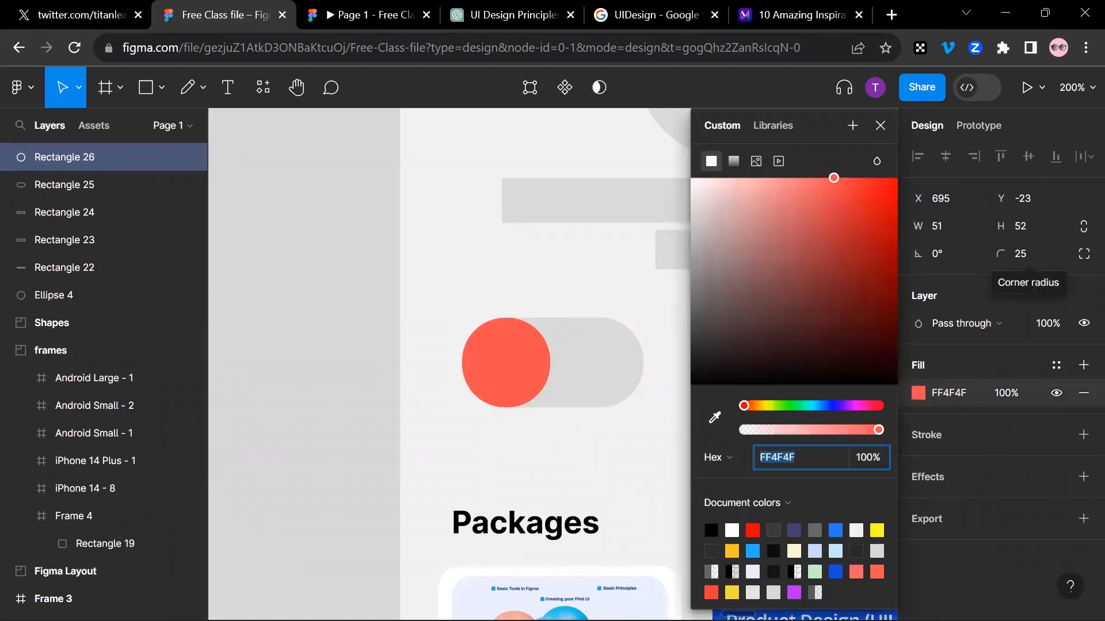
pyautogui.moveTo(834, 178); pyautogui.dragTo(690, 276)
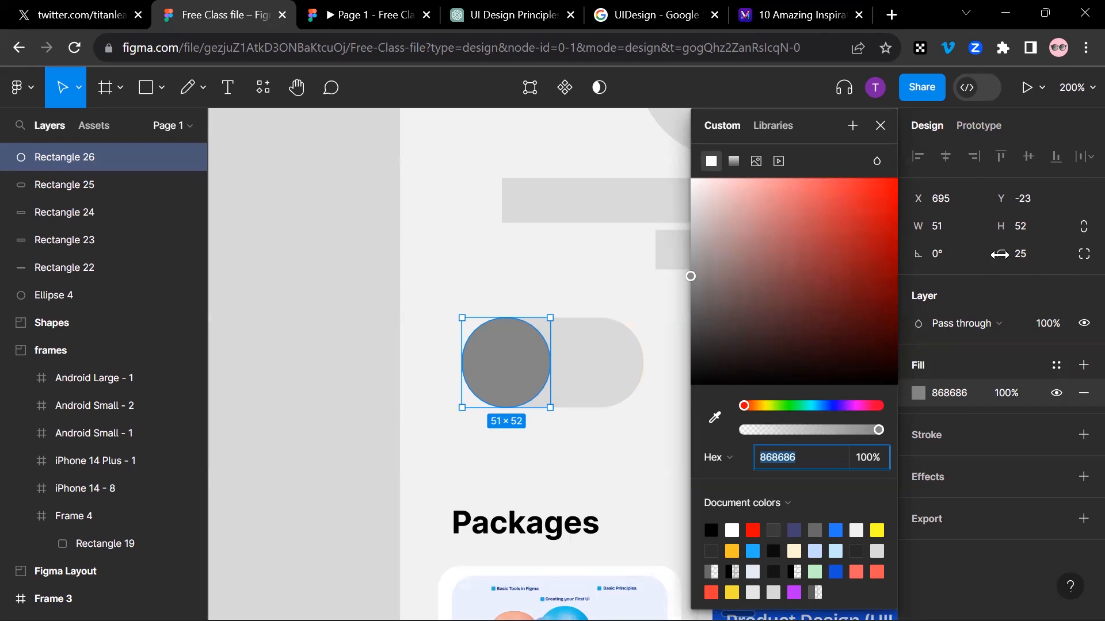
pyautogui.press('Escape')
pyautogui.hotkey('ctrl', '-')
pyautogui.hotkey('ctrl', '+')
pyautogui.hotkey('ctrl', '-')
pyautogui.hotkey('ctrl', '-')
pyautogui.press('Escape')
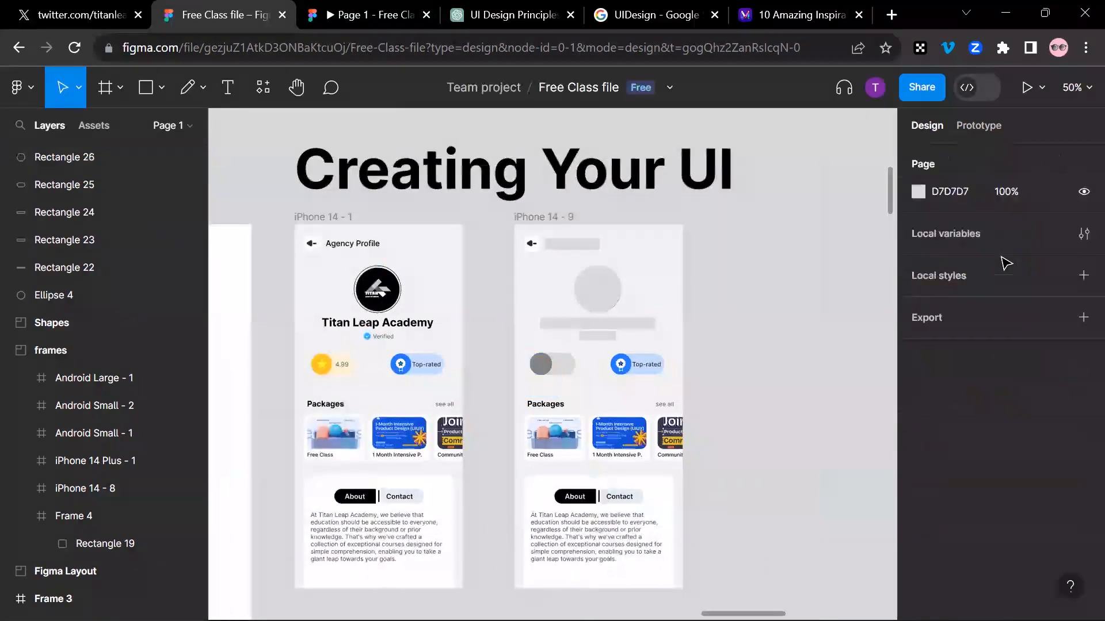
# Copy the rating placeholder's pill and circle onto the Top-rated badge at X 881, Y -23
pyautogui.moveTo(500, 358)
pyautogui.mouseDown()
pyautogui.moveTo(579, 387)
pyautogui.moveTo(598, 368)
pyautogui.moveTo(638, 371)
pyautogui.moveTo(631, 364)
pyautogui.mouseUp()
pyautogui.hotkey('shift', '1')
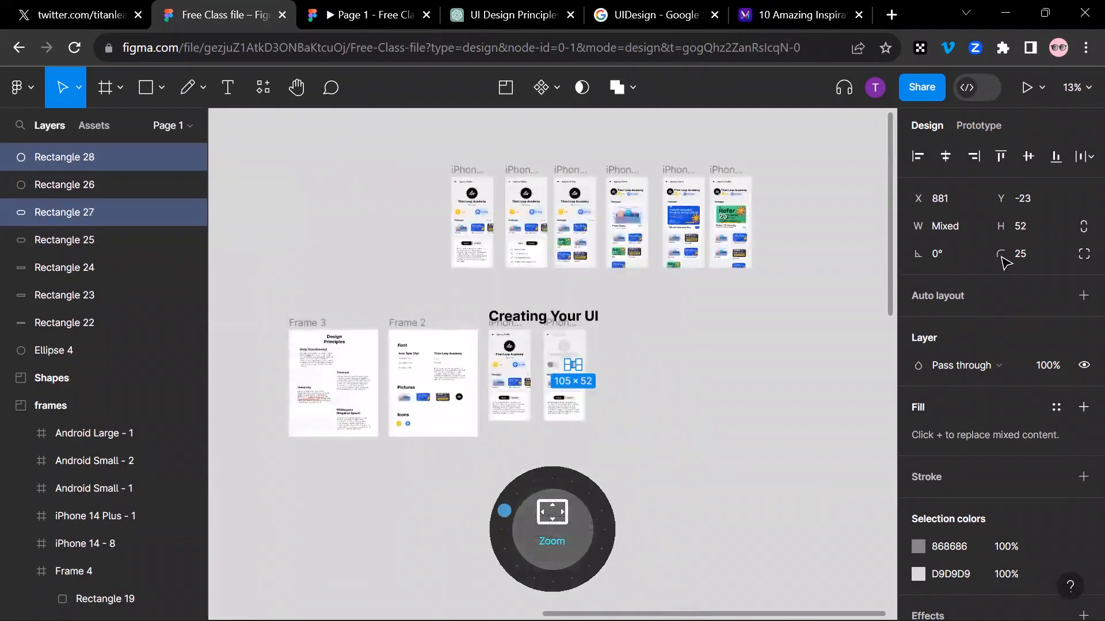
pyautogui.hotkey('shift', '2')
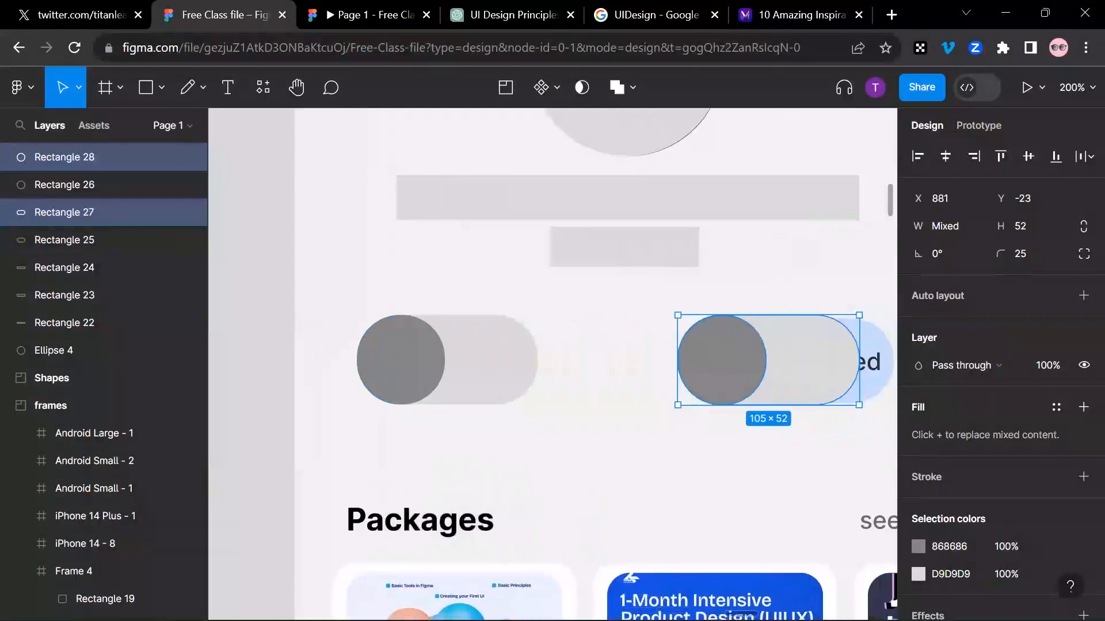
pyautogui.moveTo(1098, 247); pyautogui.dragTo(999, 253)
pyautogui.moveTo(669, 367)
pyautogui.mouseDown()
pyautogui.moveTo(700, 367)
pyautogui.moveTo(669, 367)
pyautogui.mouseUp()
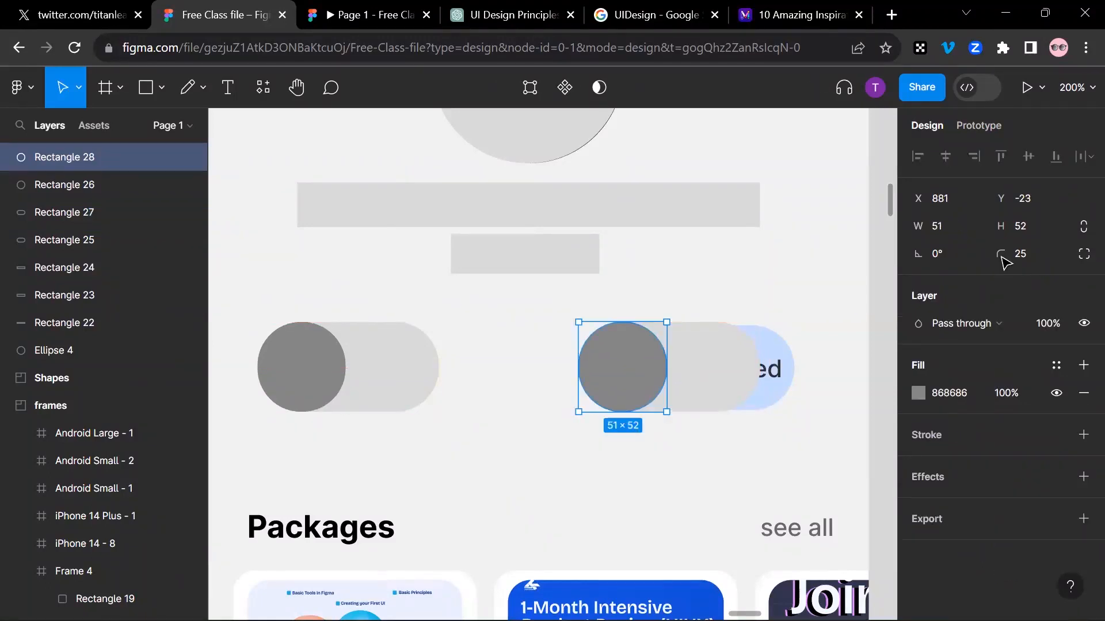
# Shift the copied pill and circle left to X 876 so they line up with the Top-rated badge's left edge
pyautogui.moveTo(581, 300); pyautogui.dragTo(664, 380)
pyautogui.press('Right')
pyautogui.press('Right')
pyautogui.press('Right')
pyautogui.press('Escape')
# Widen the copied pill to the right until it covers the whole Top-rated badge, and clear the selection
pyautogui.click(702, 369)
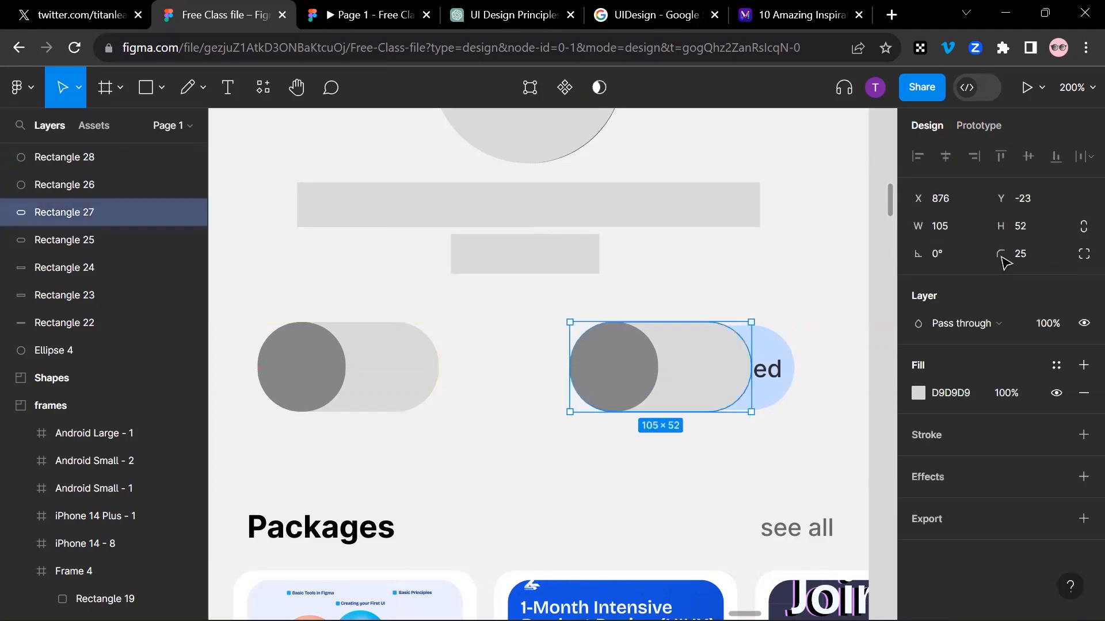
pyautogui.moveTo(751, 367); pyautogui.dragTo(796, 367)
pyautogui.press('Escape')
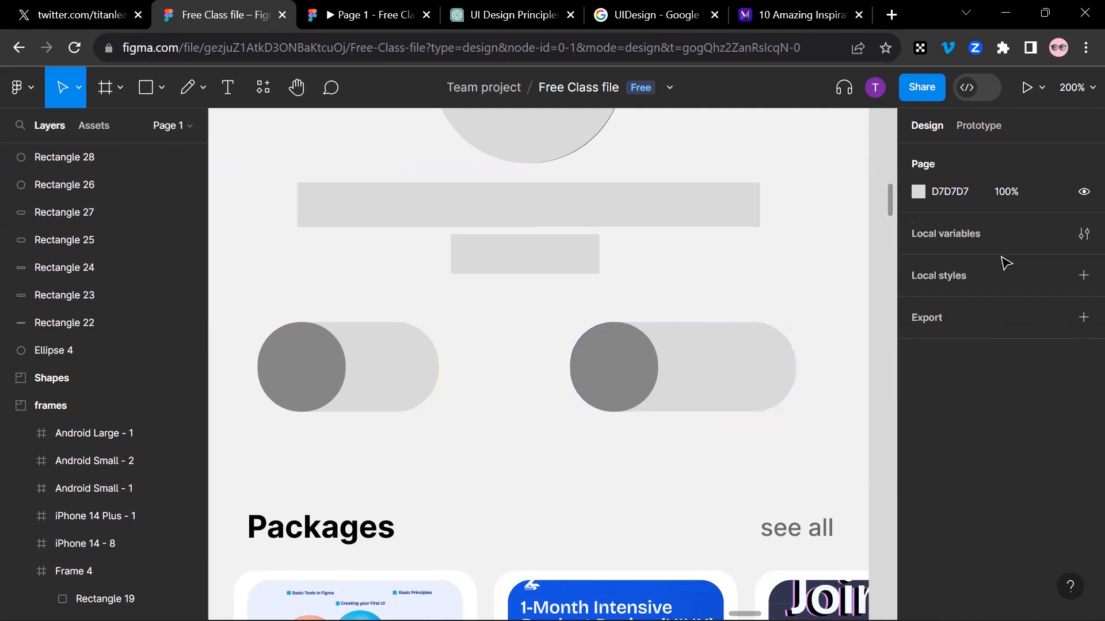
# Cover the Packages heading on iPhone 14 - 9 with a 95 × 22 rectangle and the see all link with a 42 × 22 rectangle
pyautogui.hotkey('ctrl', '+')
pyautogui.hotkey('ctrl', '+')
pyautogui.hotkey('ctrl', '-')
pyautogui.hotkey('ctrl', '-')
pyautogui.hotkey('ctrl', '-')
pyautogui.hotkey('ctrl', '-')
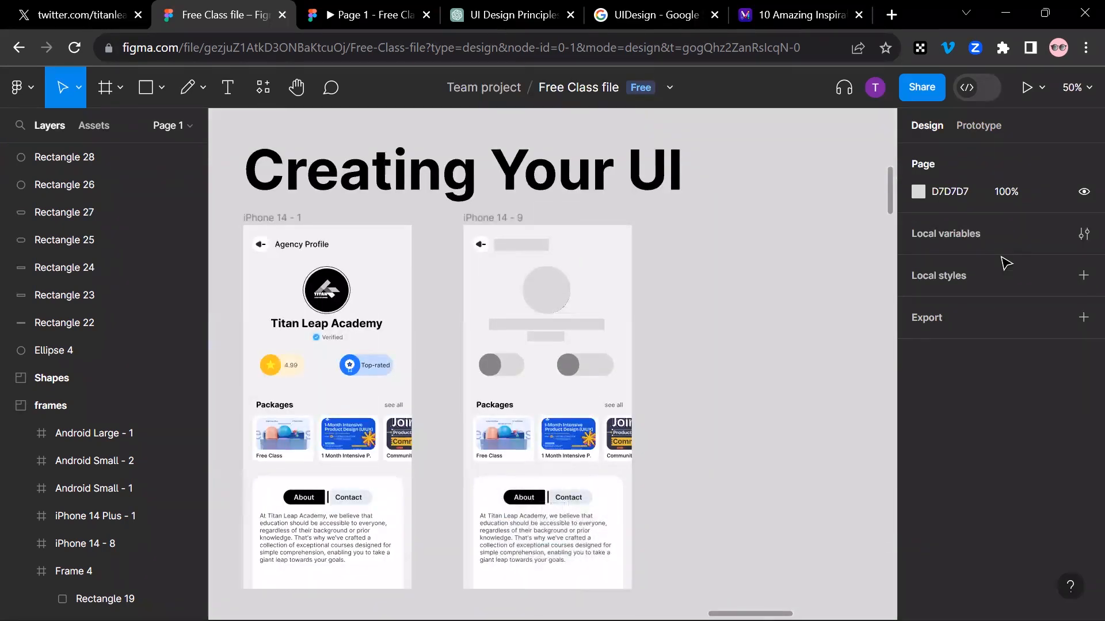
pyautogui.hotkey('ctrl', '-')
pyautogui.hotkey('ctrl', '+')
pyautogui.hotkey('ctrl', '+')
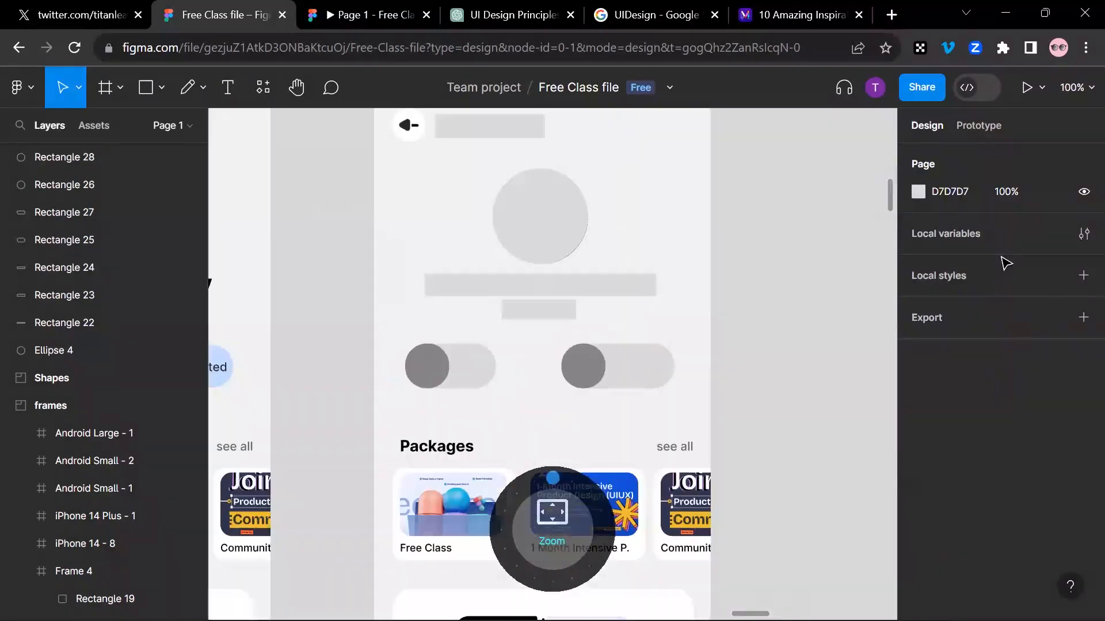
pyautogui.scroll(-2, 552, 363)
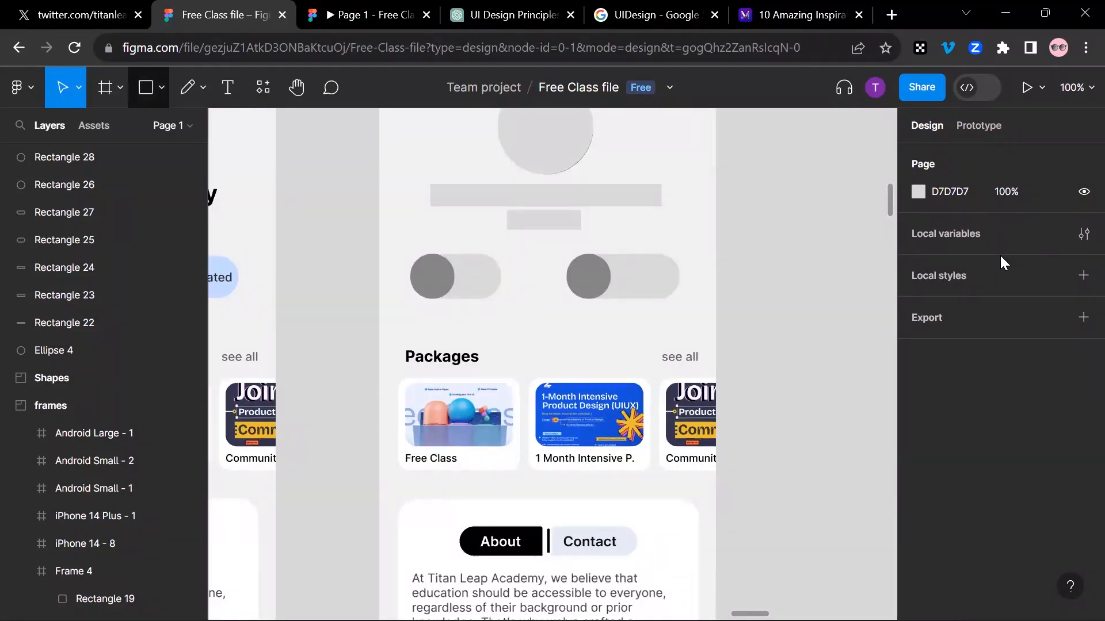
pyautogui.press('r')
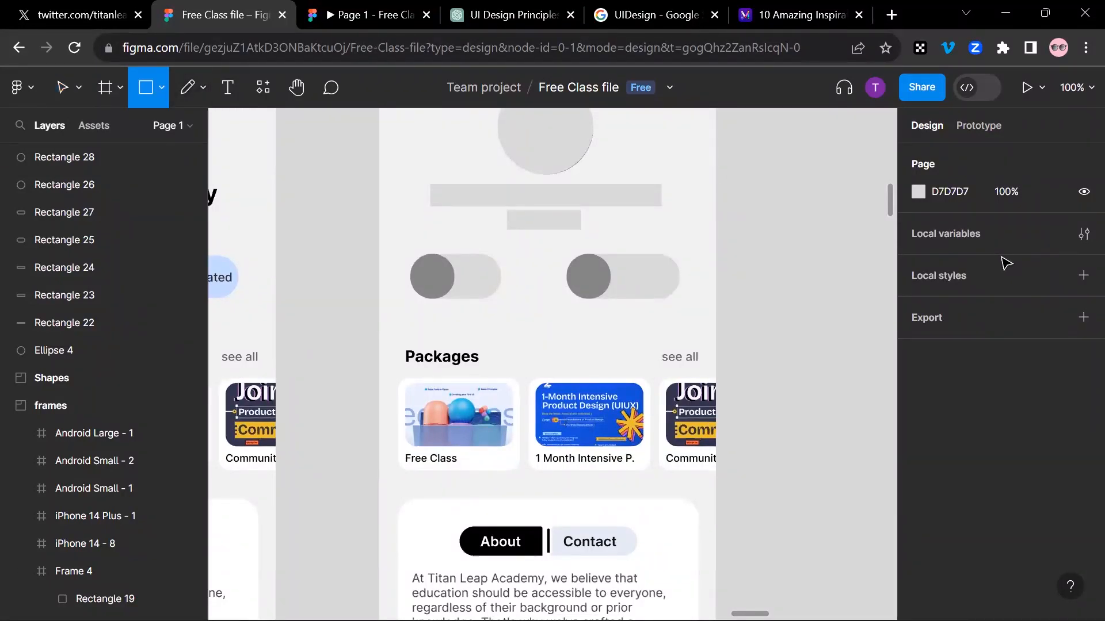
pyautogui.hotkey('ctrl', '-')
pyautogui.hotkey('ctrl', '+')
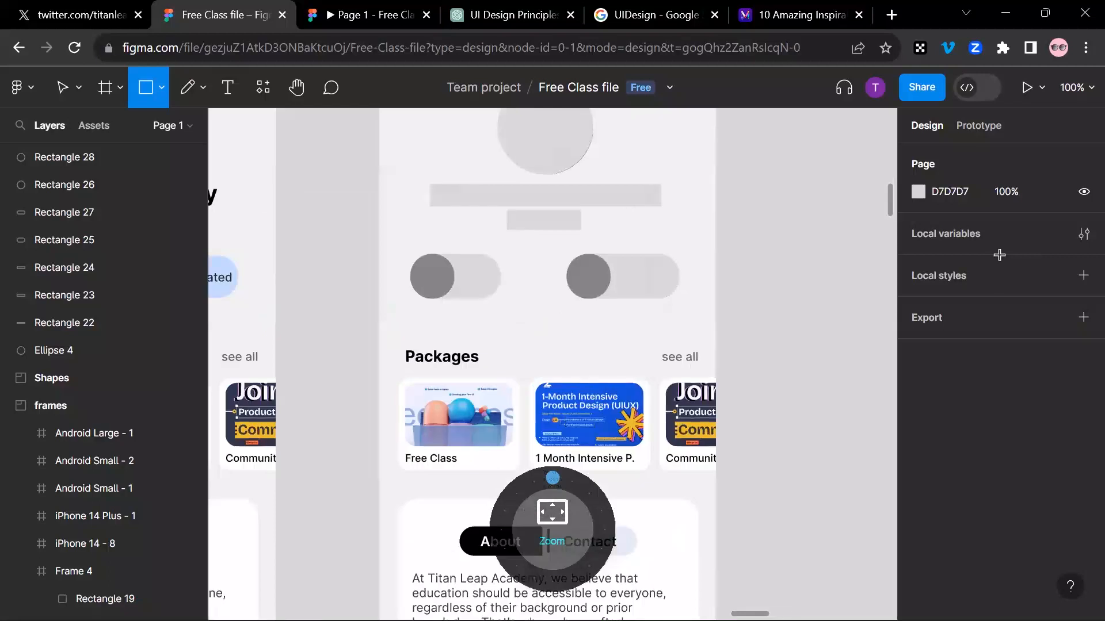
pyautogui.moveTo(400, 347)
pyautogui.mouseDown()
pyautogui.moveTo(482, 366)
pyautogui.moveTo(442, 356)
pyautogui.moveTo(666, 356)
pyautogui.mouseUp()
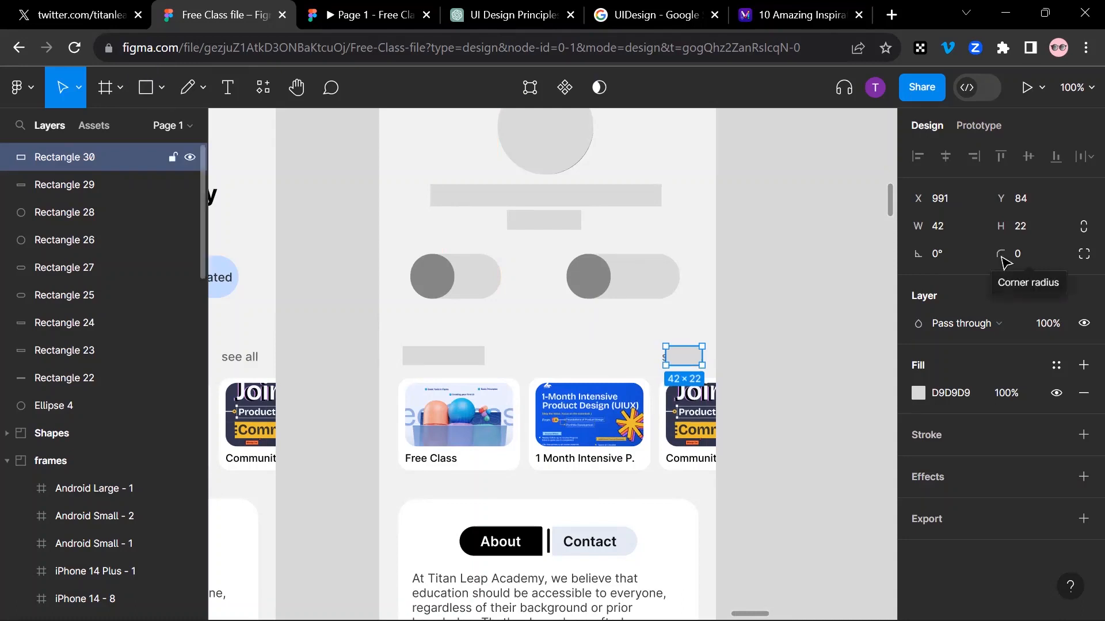
pyautogui.press('Escape')
# Draw a 132 × 77 rectangle over the Free Class card's image, level with the Packages placeholder's left edge
pyautogui.click(443, 356)
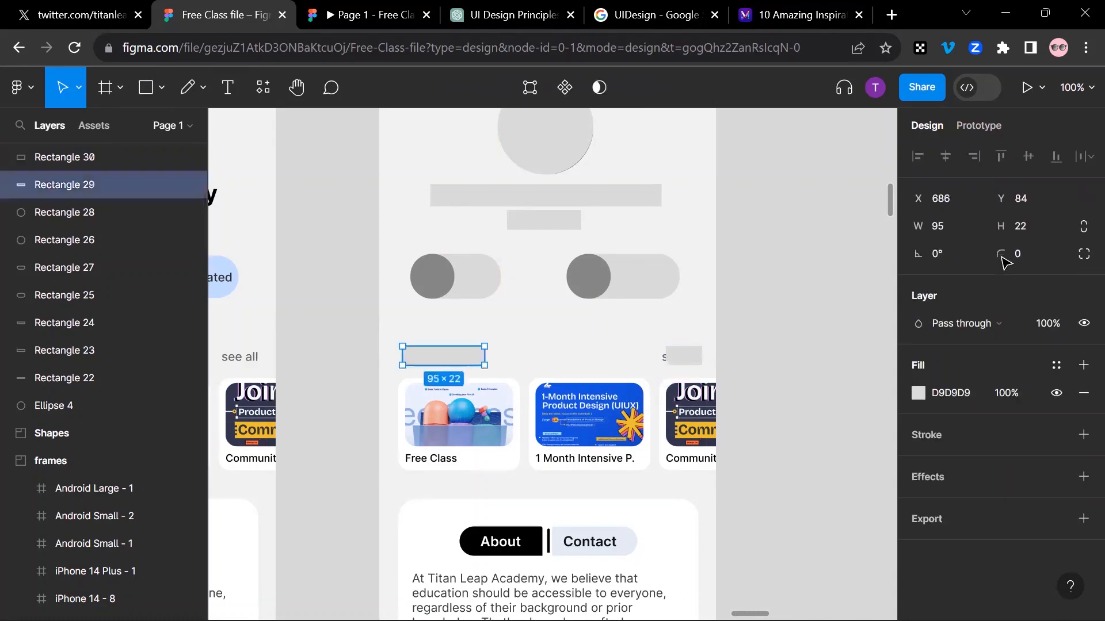
pyautogui.press('r')
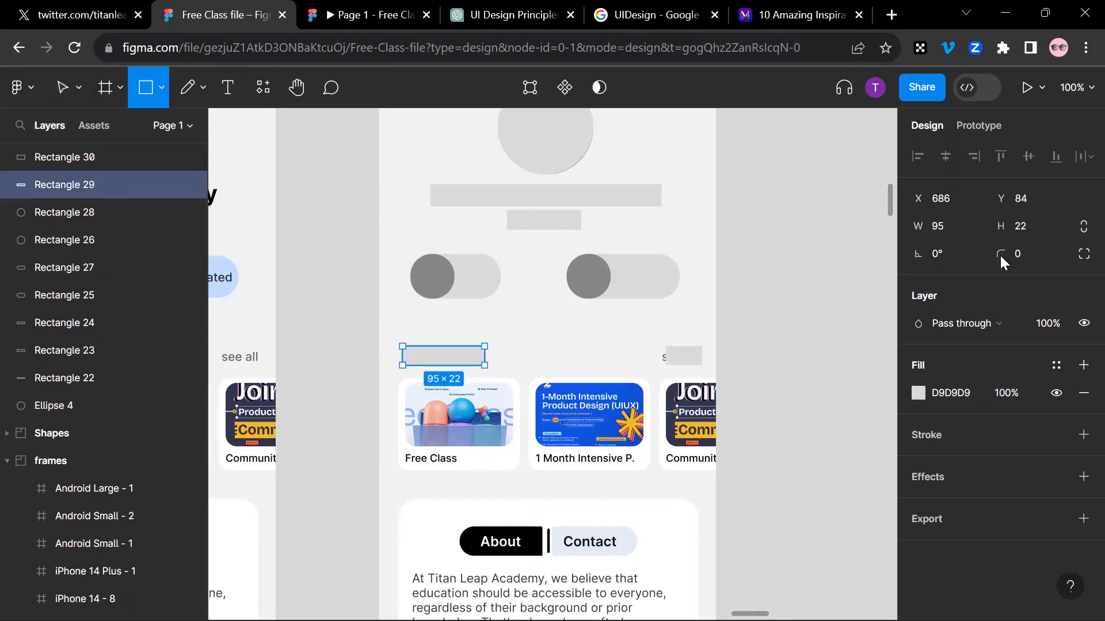
pyautogui.moveTo(402, 383)
pyautogui.mouseDown()
pyautogui.moveTo(454, 434)
pyautogui.moveTo(516, 449)
pyautogui.mouseUp()
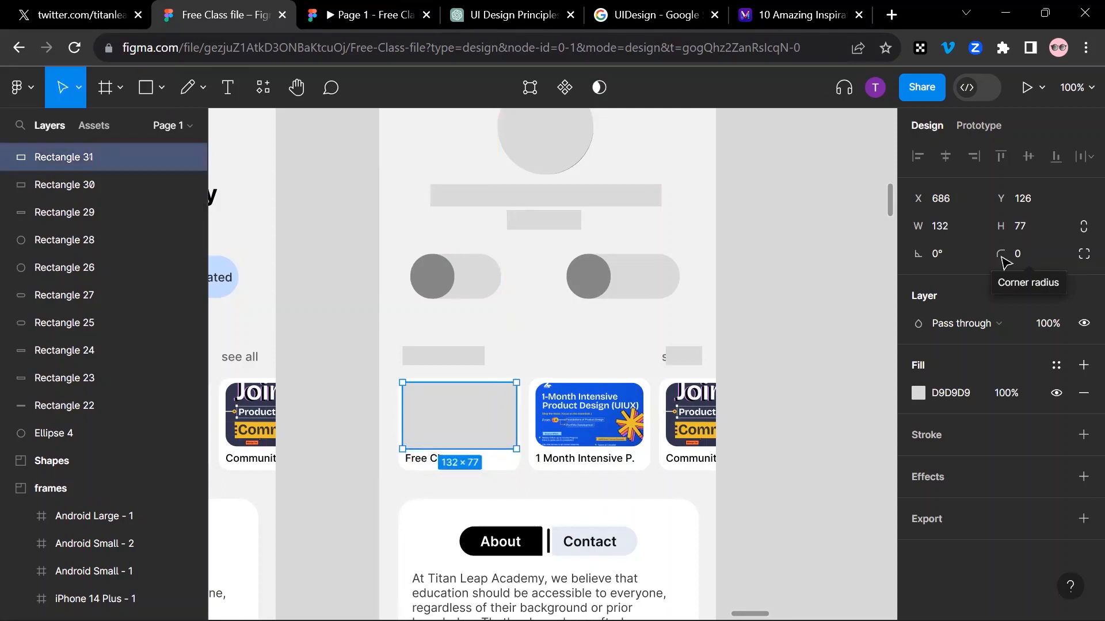
# Set the corner radius of the Free Class image's placeholder rectangle to 15
pyautogui.hotkey('ctrl', '-')
pyautogui.hotkey('ctrl', '=')
pyautogui.hotkey('ctrl', '=')
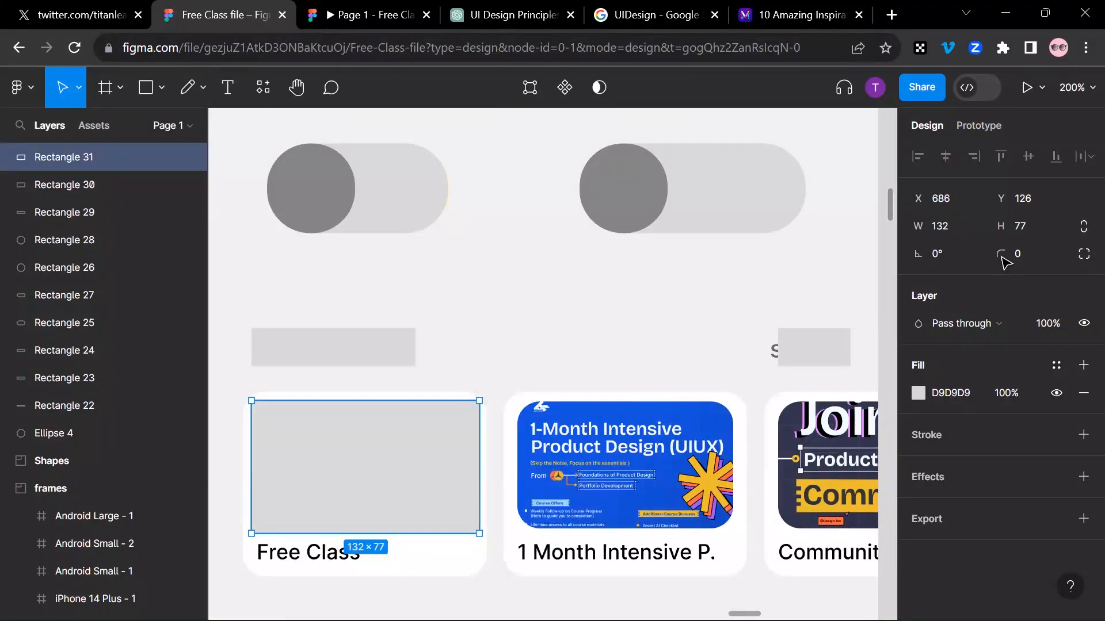
pyautogui.hotkey('ctrl', '+')
pyautogui.scroll(-3, 552, 365)
pyautogui.hscroll(-3, 553, 365)
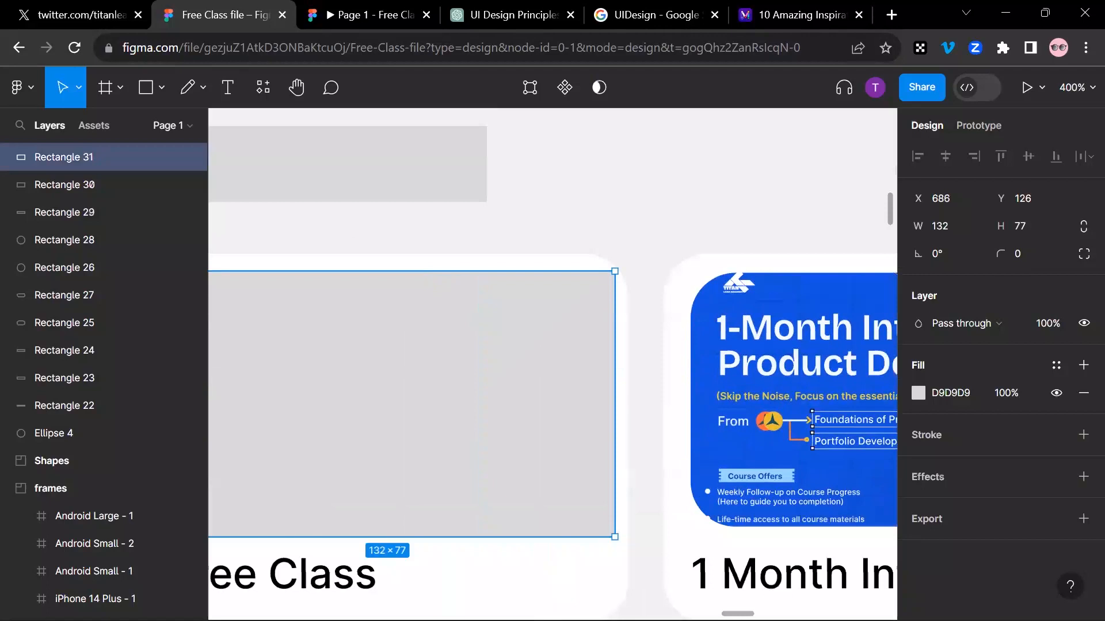
pyautogui.hscroll(-2, 553, 365)
pyautogui.scroll(-1, 552, 365)
pyautogui.hscroll(1, 553, 365)
pyautogui.hscroll(-1, 553, 365)
pyautogui.scroll(-1, 552, 365)
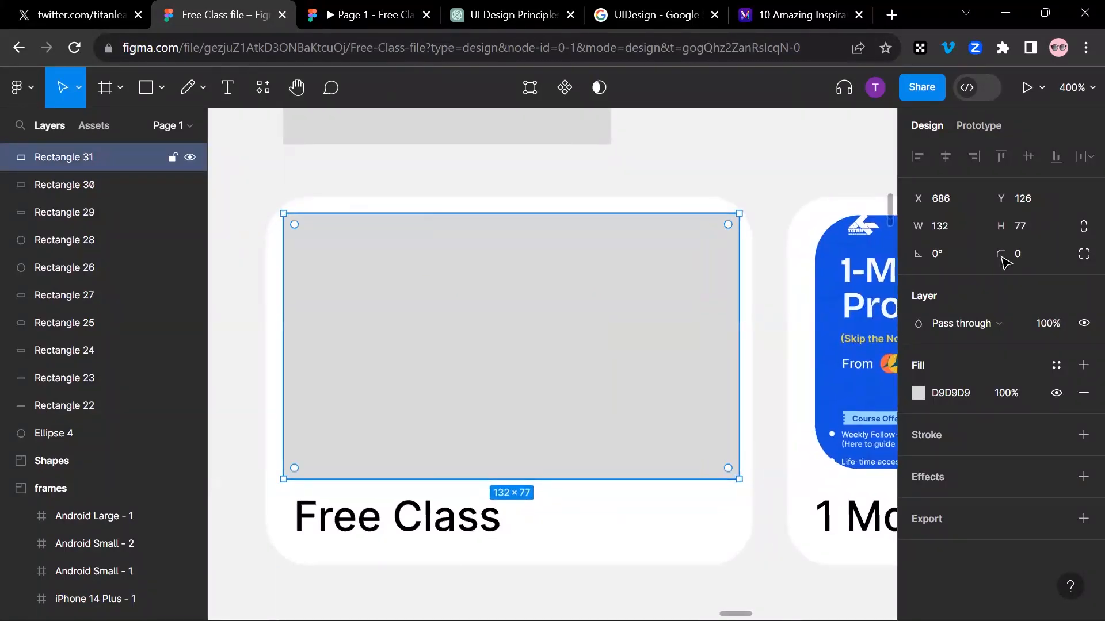
pyautogui.moveTo(1001, 253)
pyautogui.mouseDown()
pyautogui.moveTo(1010, 254)
pyautogui.moveTo(1000, 253)
pyautogui.mouseUp()
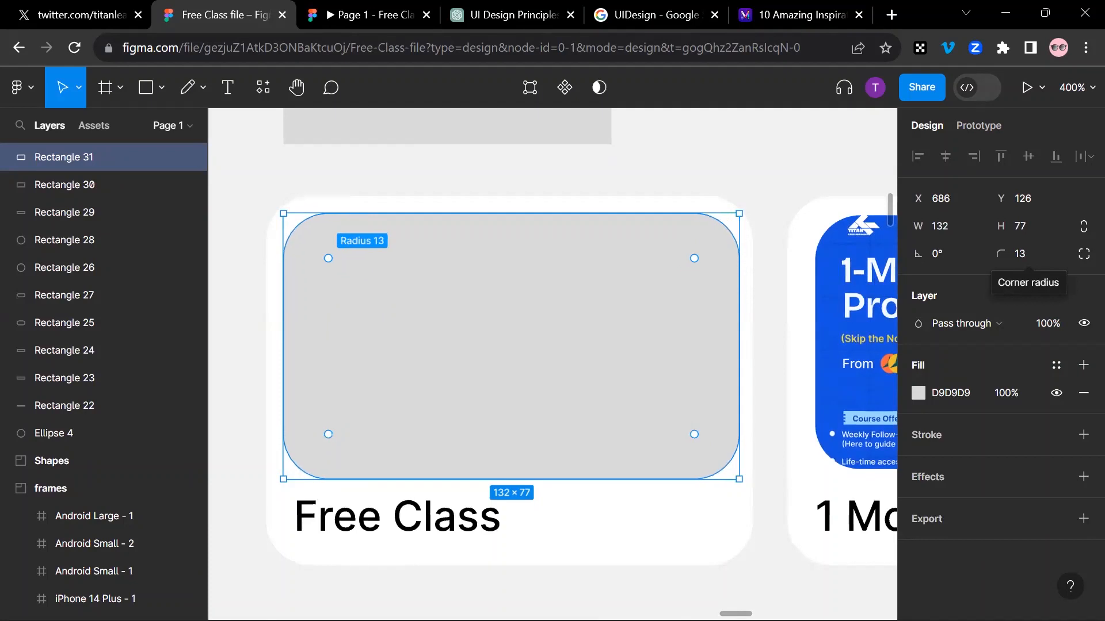
pyautogui.click(999, 253)
pyautogui.write('15')
pyautogui.press('Return')
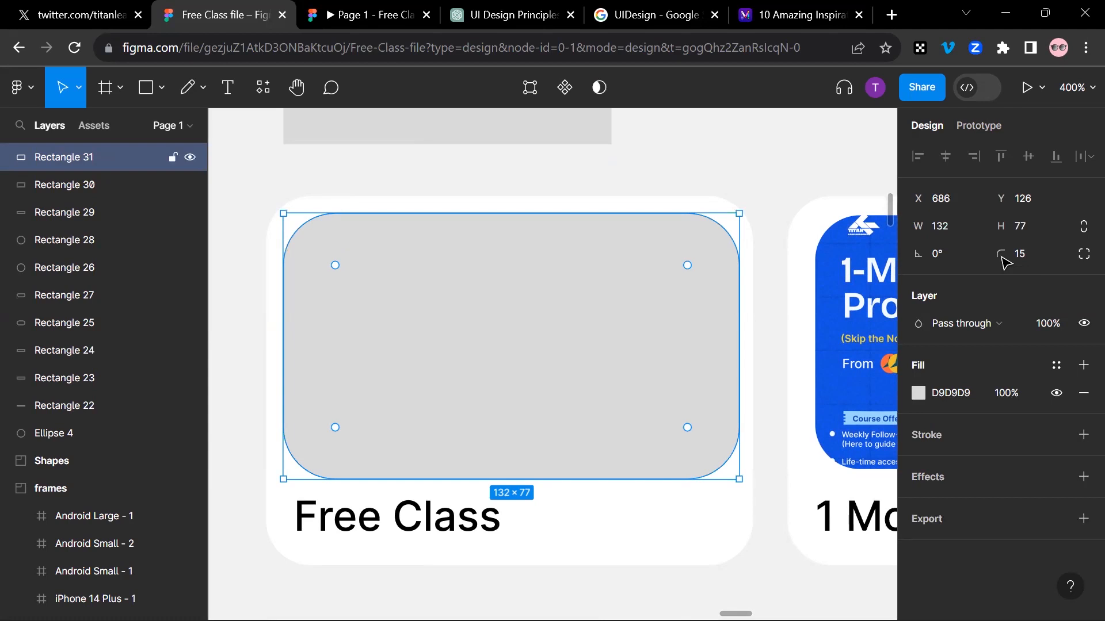
# Duplicate the Free Class image placeholder and enlarge the copy to 142 × 110 so it covers the whole card
pyautogui.hotkey('ctrl', 'd')
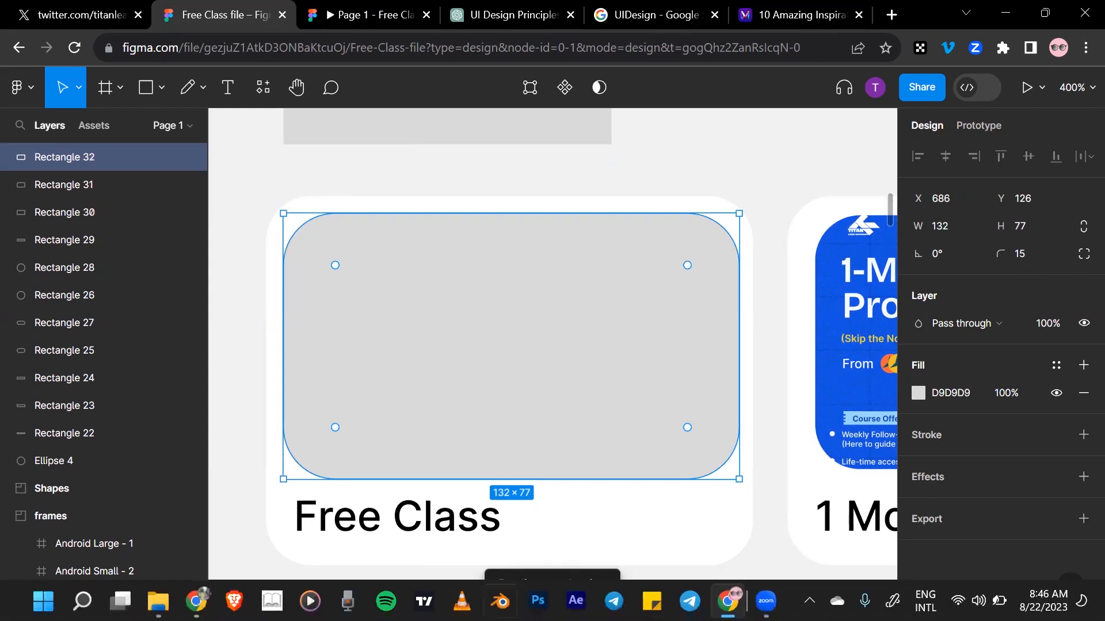
pyautogui.press('Escape')
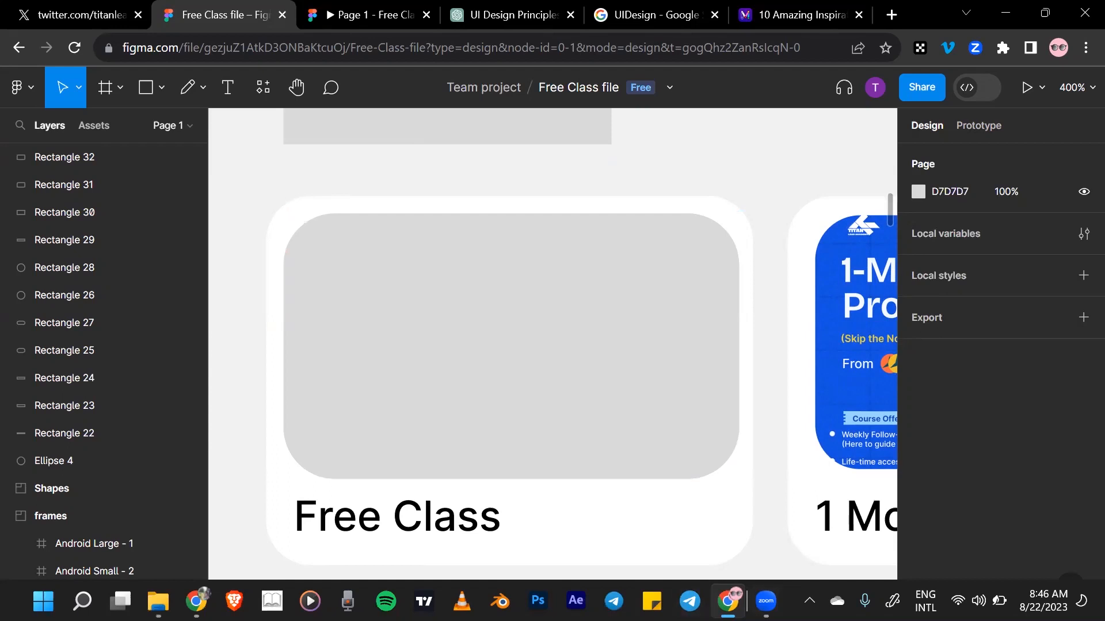
pyautogui.click(729, 587)
pyautogui.click(729, 587)
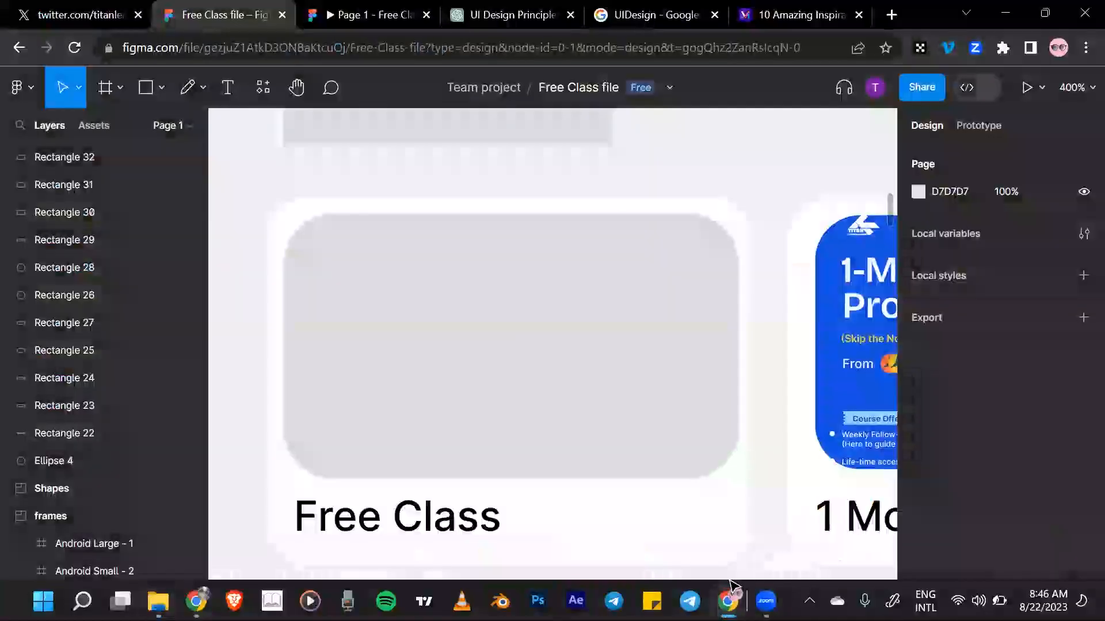
pyautogui.hotkey('ctrl', 'z')
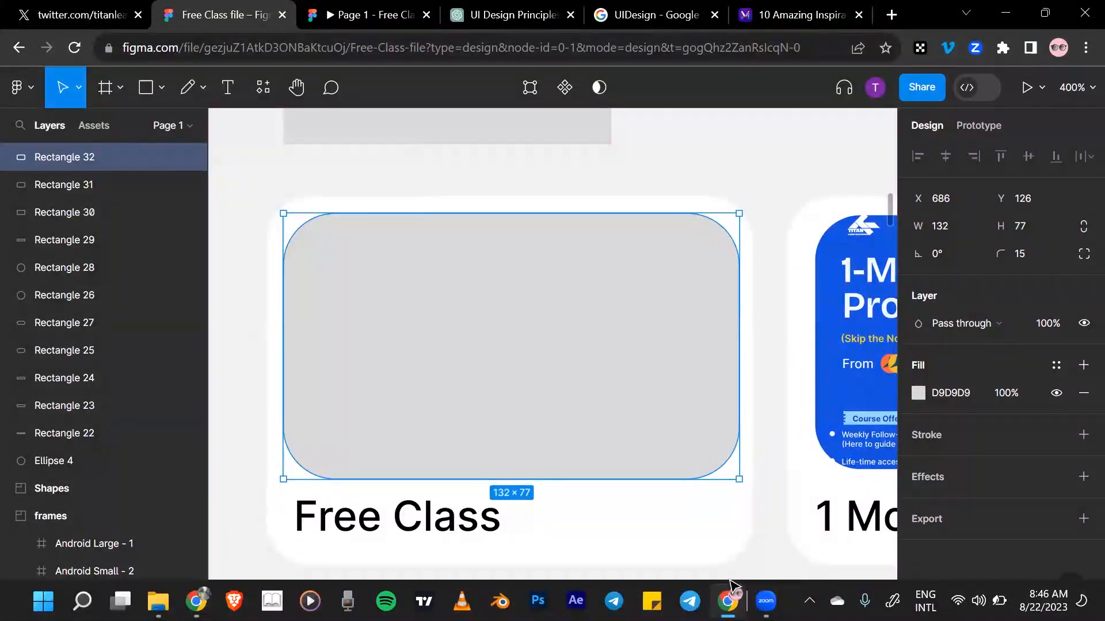
pyautogui.scroll(-2, 729, 581)
pyautogui.scroll(1, 729, 581)
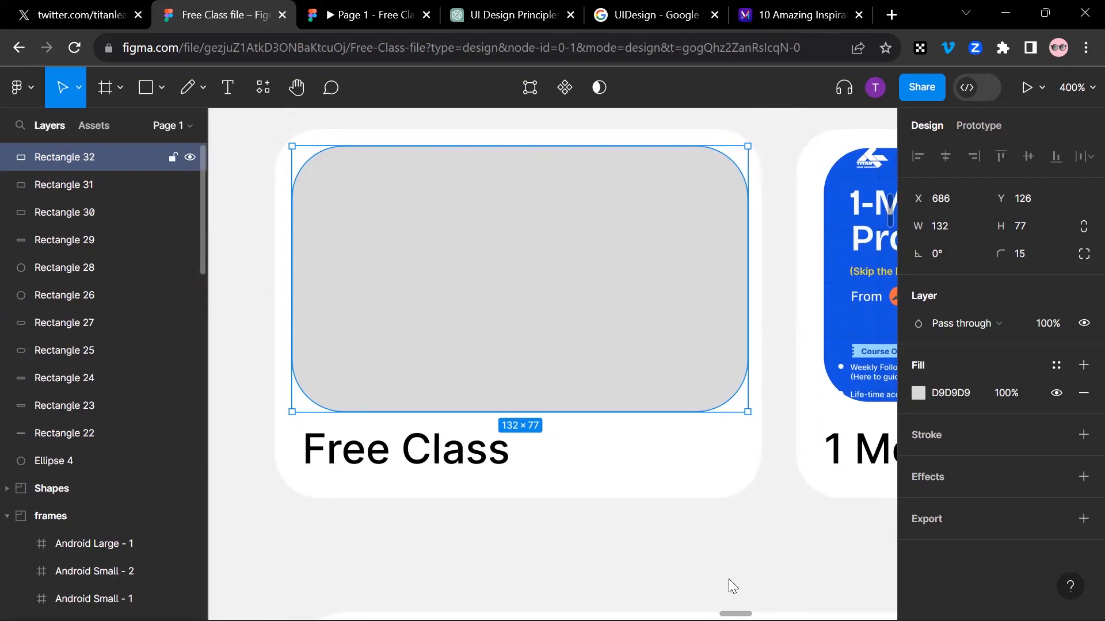
pyautogui.moveTo(292, 412); pyautogui.dragTo(271, 501)
pyautogui.moveTo(748, 502); pyautogui.dragTo(765, 502)
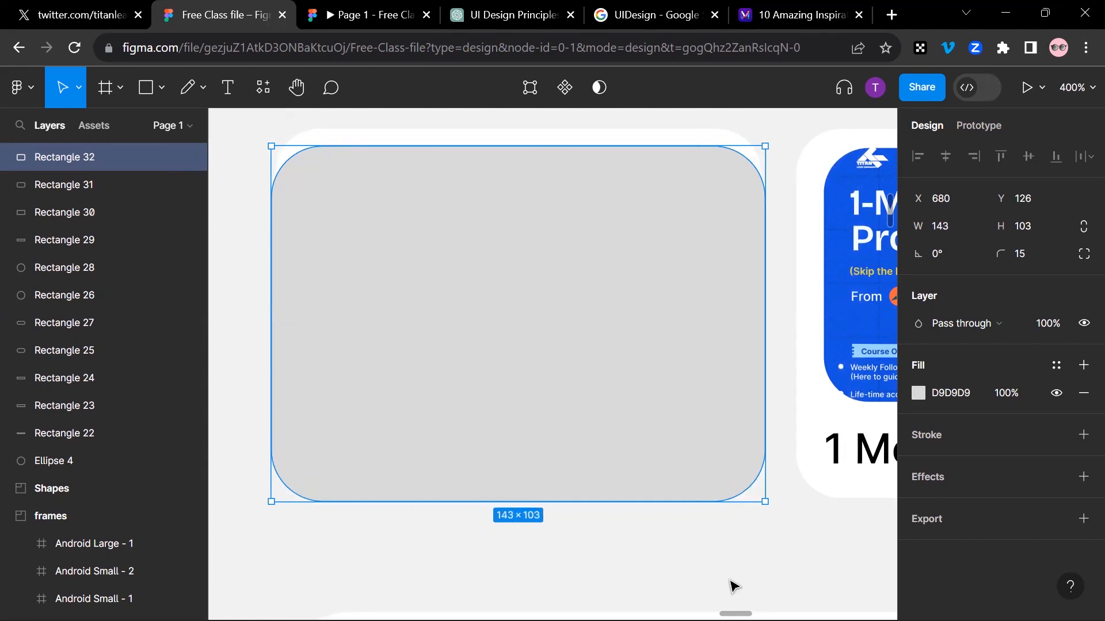
pyautogui.moveTo(765, 146); pyautogui.dragTo(762, 122)
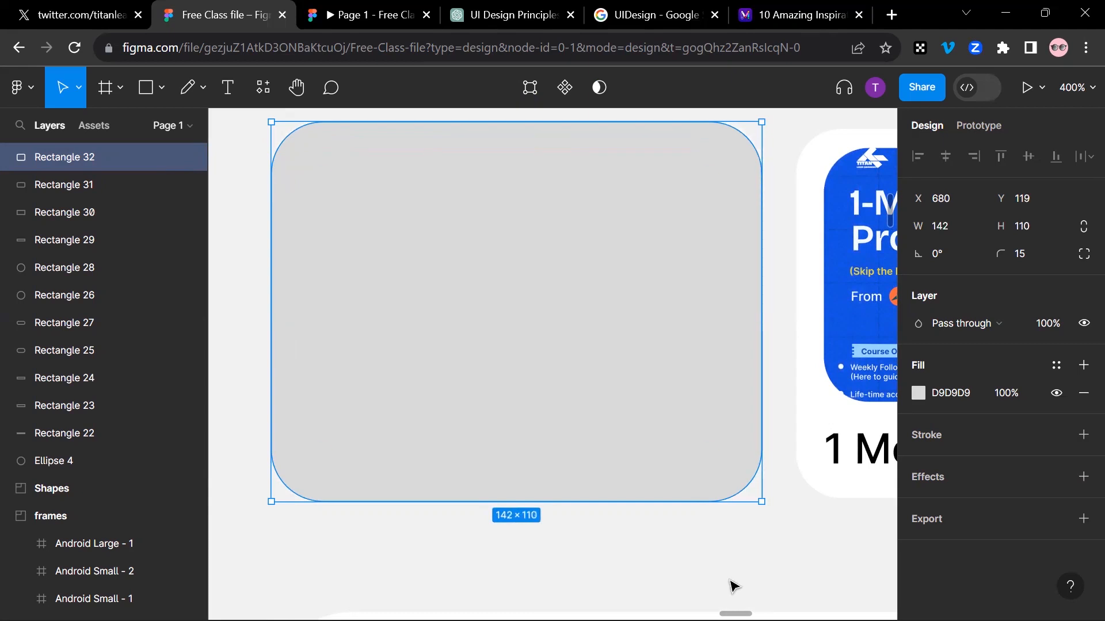
# Set the fill of the enlarged card rectangle to FFBFBF
pyautogui.click(918, 393)
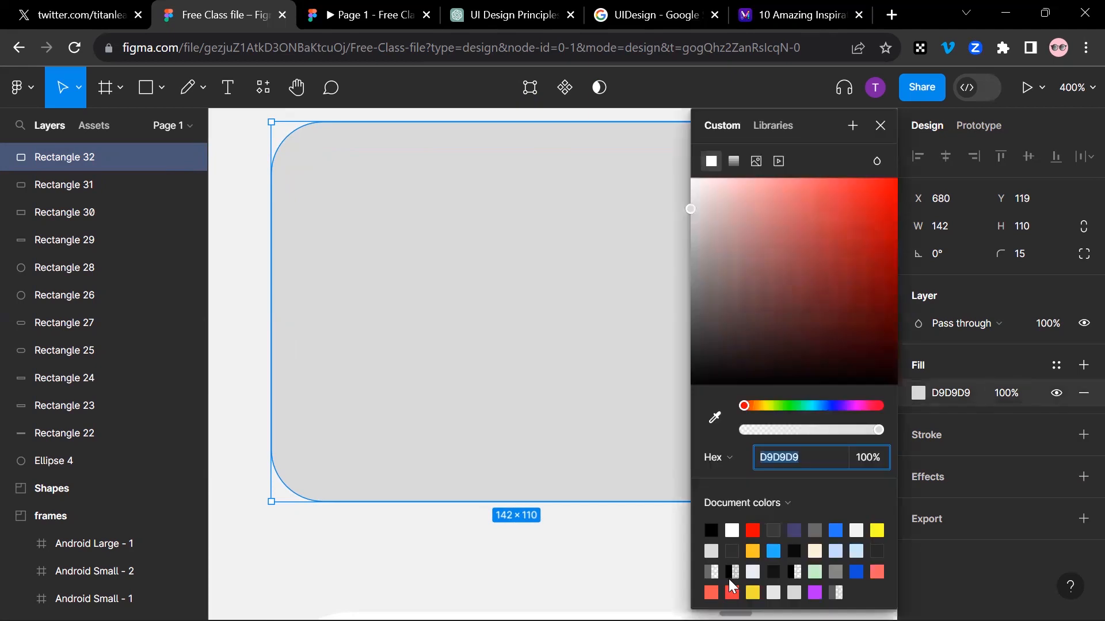
pyautogui.click(759, 211)
pyautogui.write('FFBFBF')
pyautogui.press('Return')
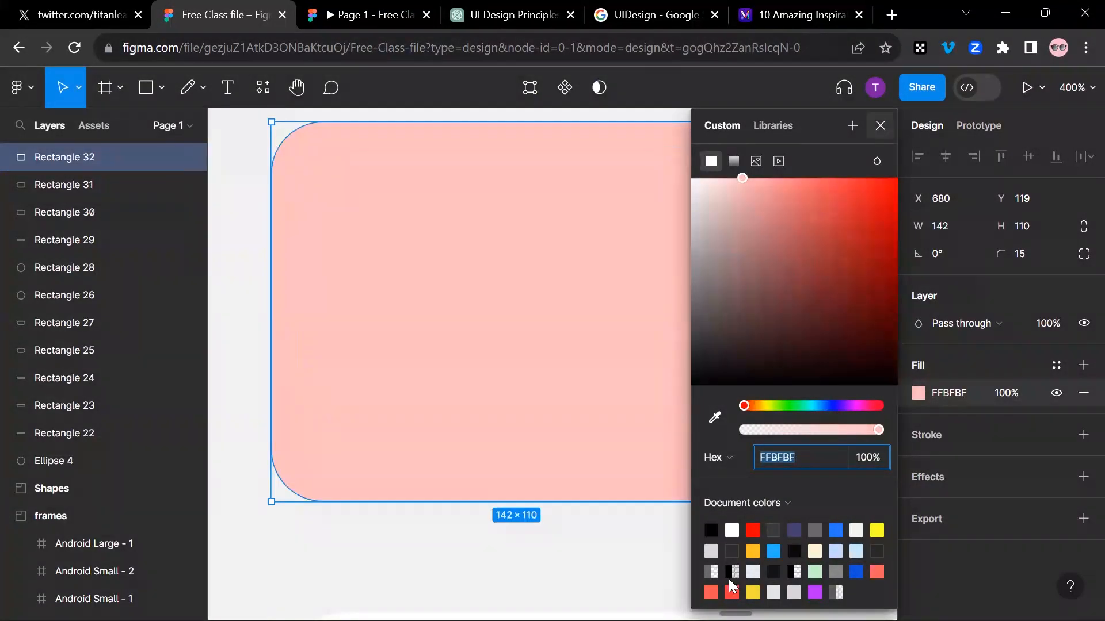
pyautogui.press('Escape')
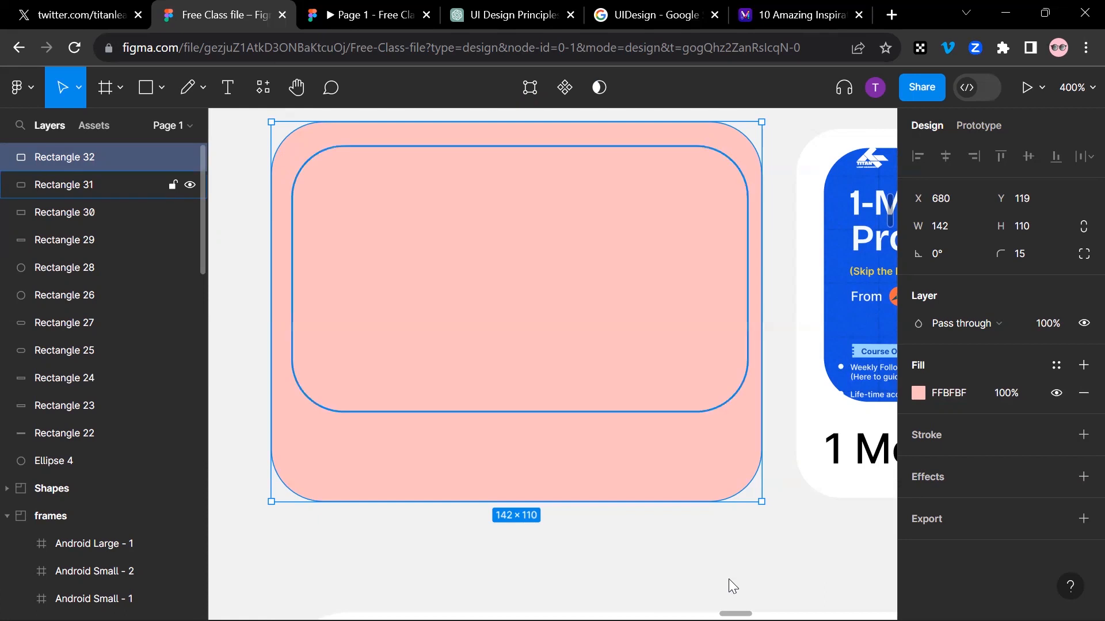
# Nudge the Free Class image placeholder, Rectangle 31, one pixel left to X 685
pyautogui.click(87, 185)
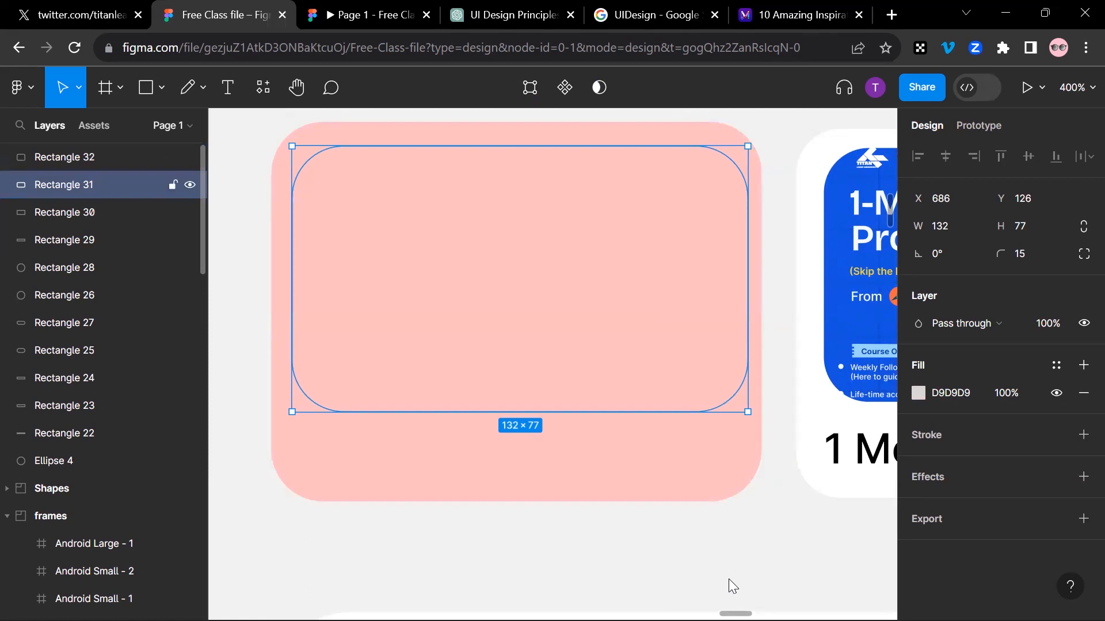
pyautogui.press('Left')
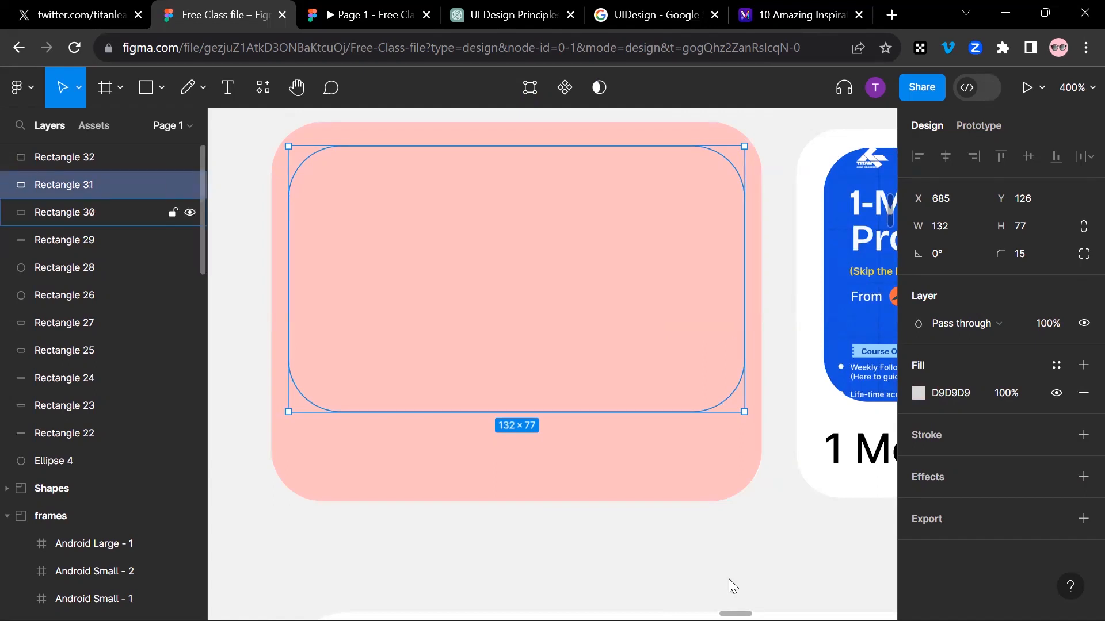
pyautogui.click(104, 212)
pyautogui.click(104, 184)
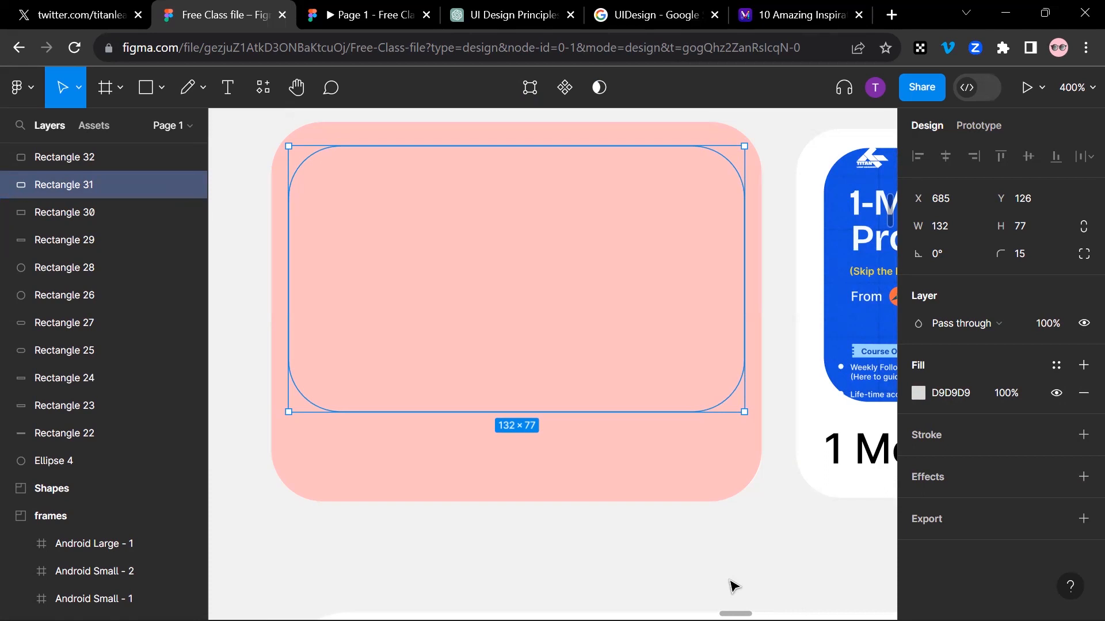
# Try moving Rectangle 31 above Rectangle 32 in the layer order, and undo the reorder
pyautogui.scroll(-1, 103, 184)
pyautogui.scroll(1, 104, 185)
pyautogui.scroll(-1, 103, 175)
pyautogui.scroll(1, 104, 174)
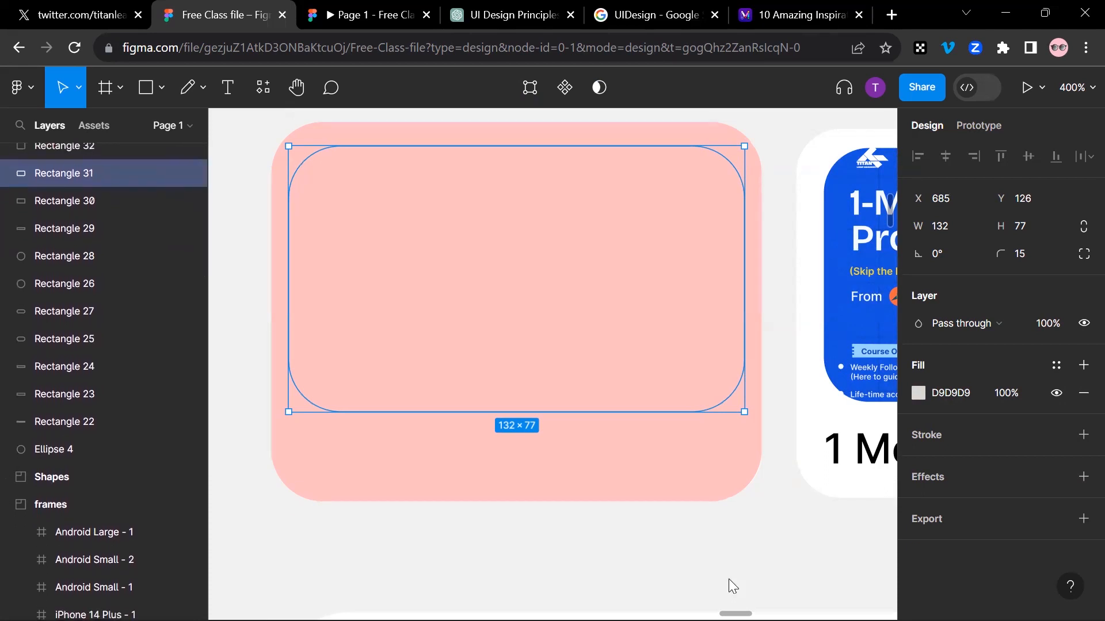
pyautogui.scroll(-1, 103, 174)
pyautogui.scroll(1, 103, 162)
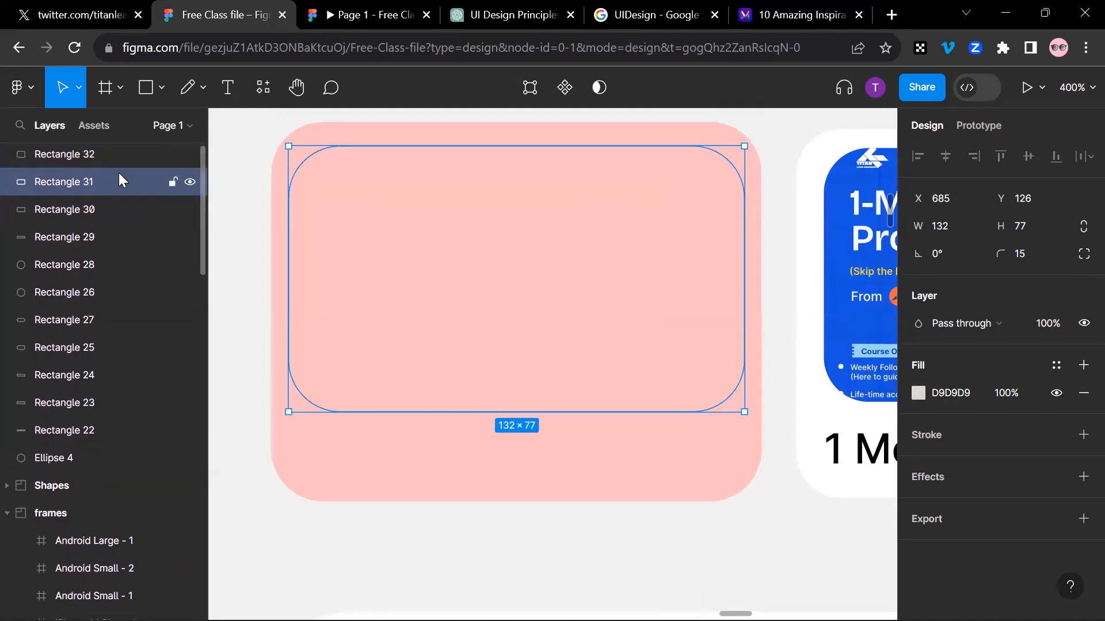
pyautogui.moveTo(128, 182); pyautogui.dragTo(129, 142)
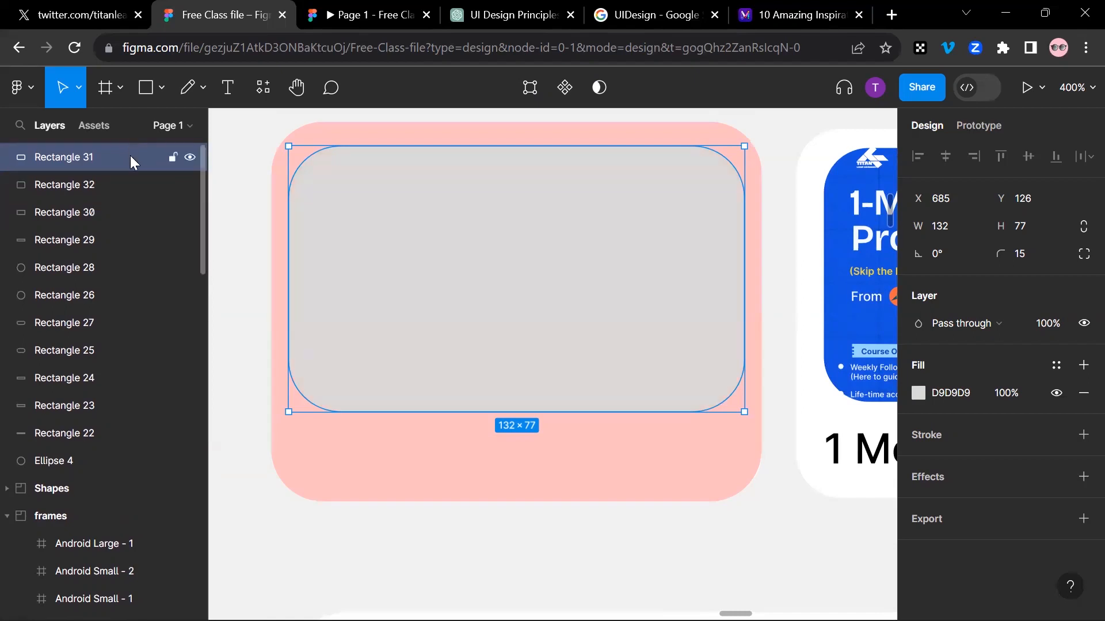
pyautogui.hotkey('ctrl', 'z')
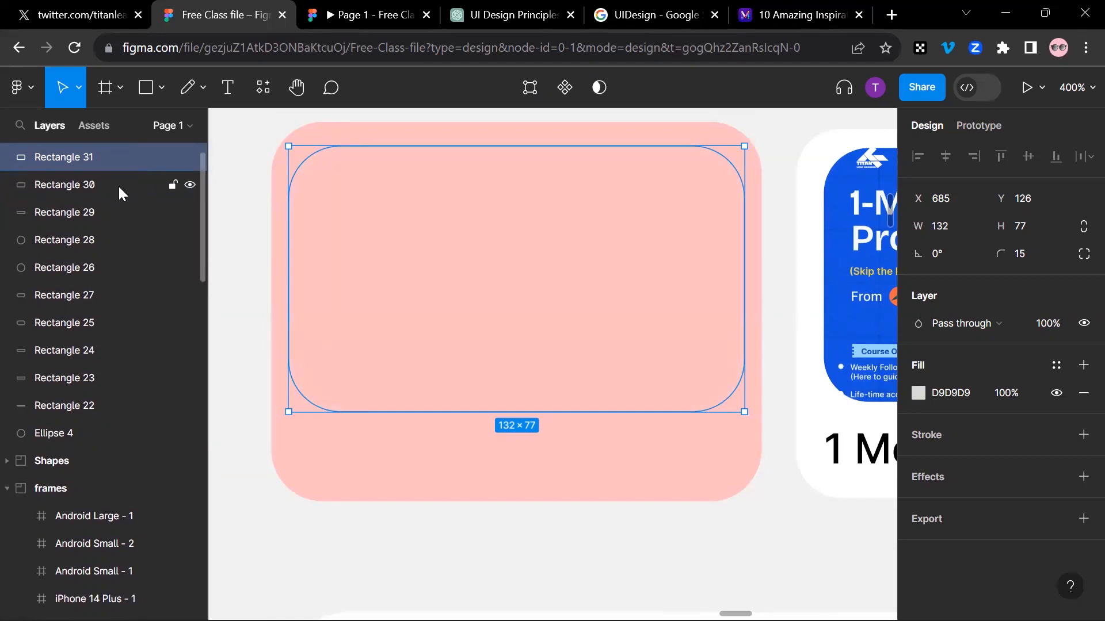
# Move Rectangle 31 to the top of the layer order so the image placeholder sits in front of the pink card
pyautogui.click(118, 185)
pyautogui.click(125, 159)
pyautogui.scroll(1, 134, 165)
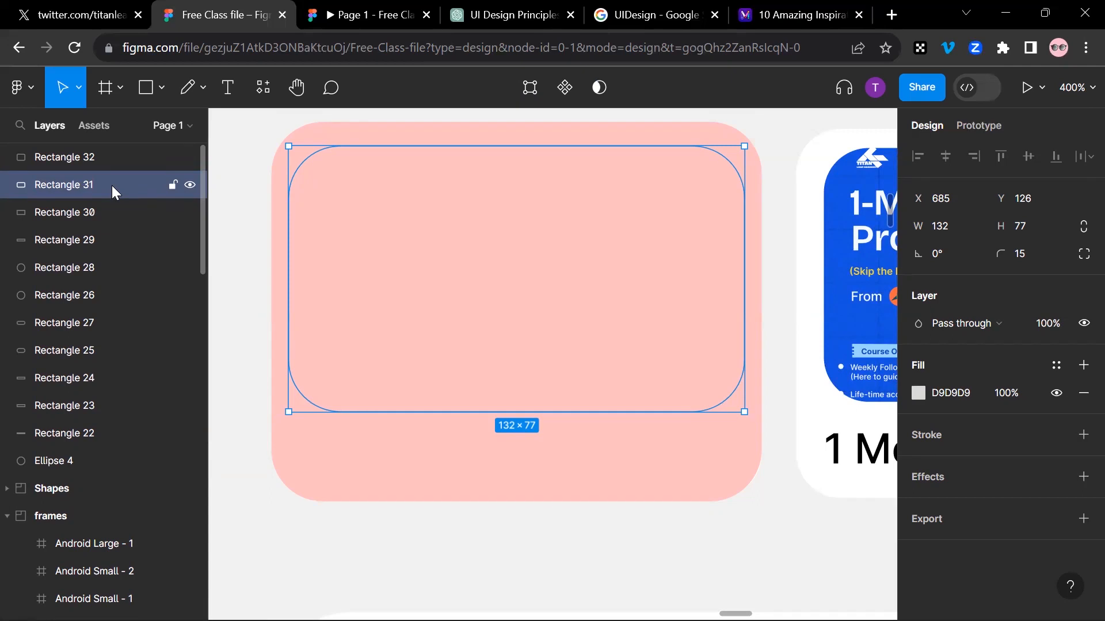
pyautogui.moveTo(111, 185); pyautogui.dragTo(115, 185)
pyautogui.moveTo(115, 184); pyautogui.dragTo(129, 281)
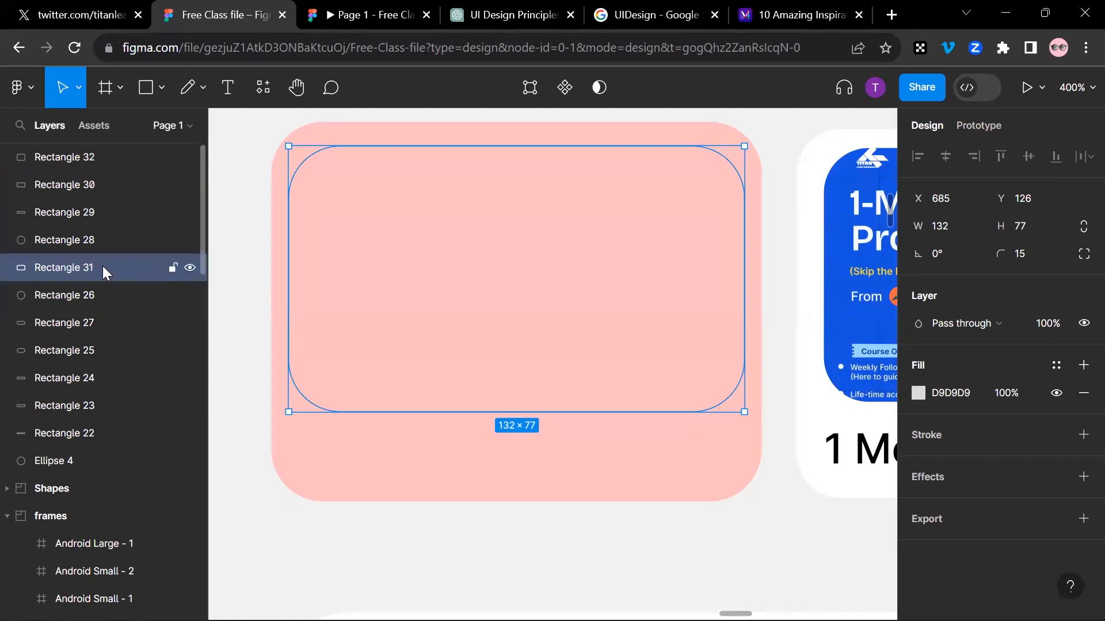
pyautogui.moveTo(112, 269); pyautogui.dragTo(118, 150)
pyautogui.scroll(1, 124, 187)
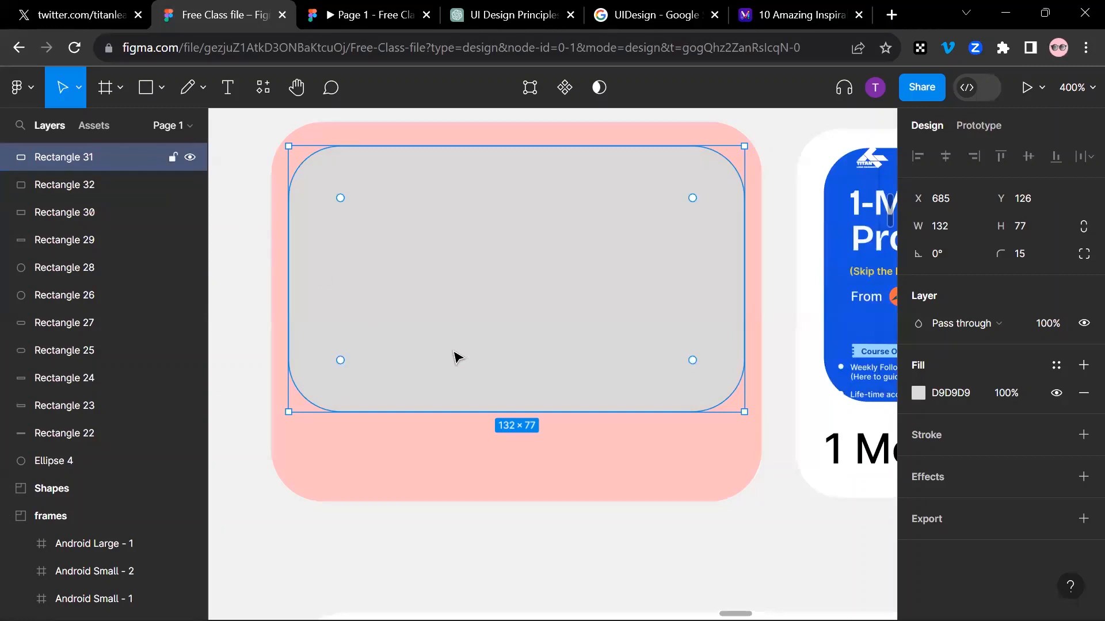
# Select the pink card rectangle and check its size and corner radius against the neighbouring package card
pyautogui.scroll(-5, 456, 358)
pyautogui.click(431, 402)
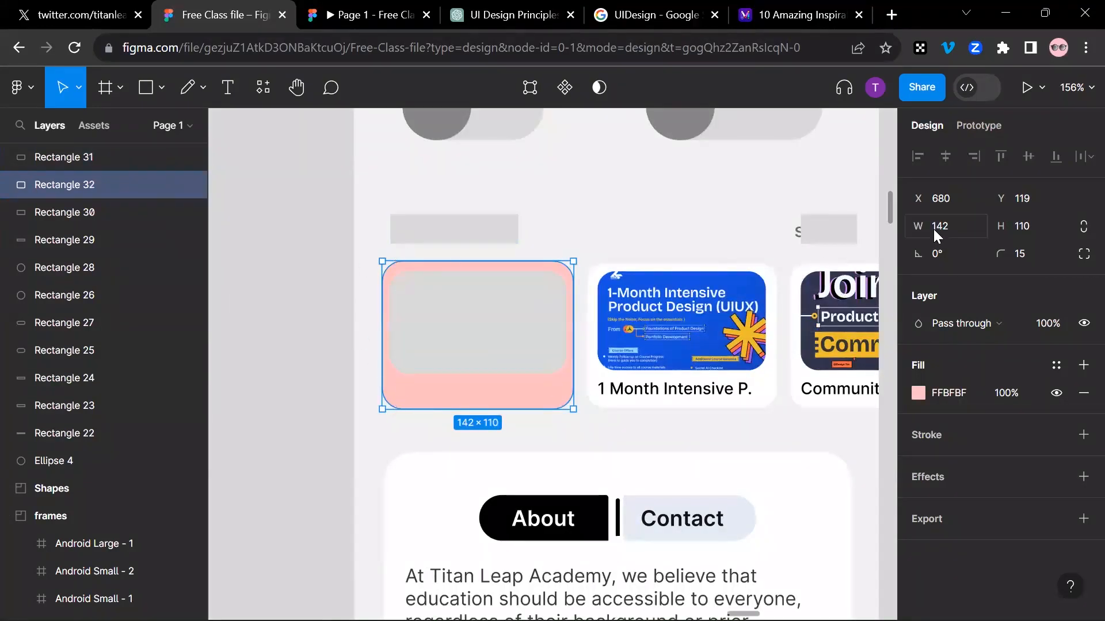
pyautogui.click(1027, 257)
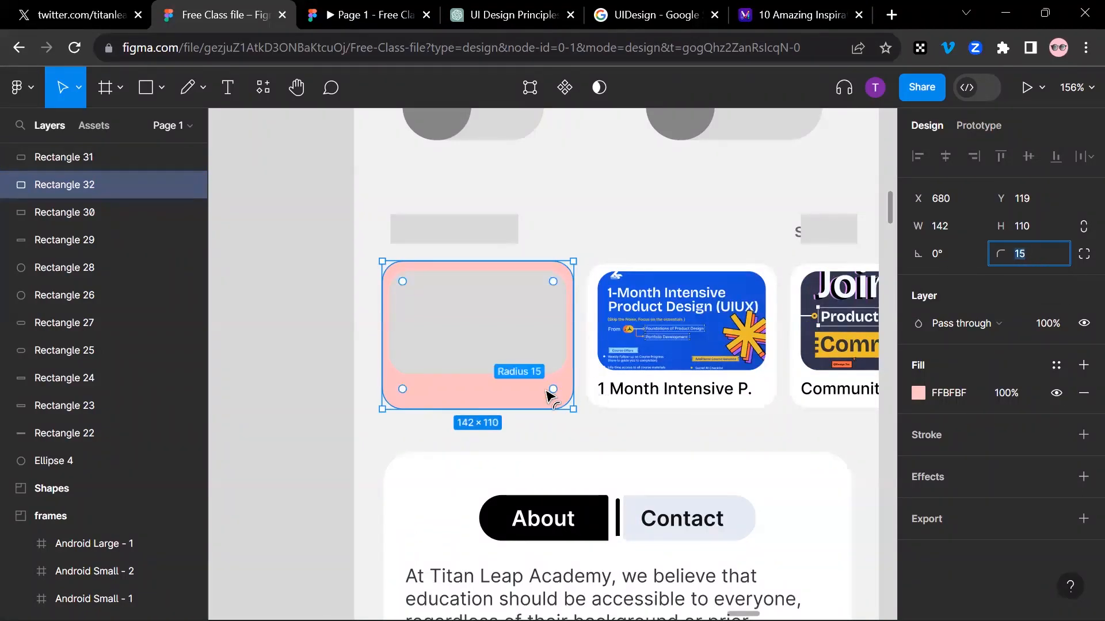
pyautogui.scroll(-1, 545, 392)
pyautogui.scroll(5, 546, 392)
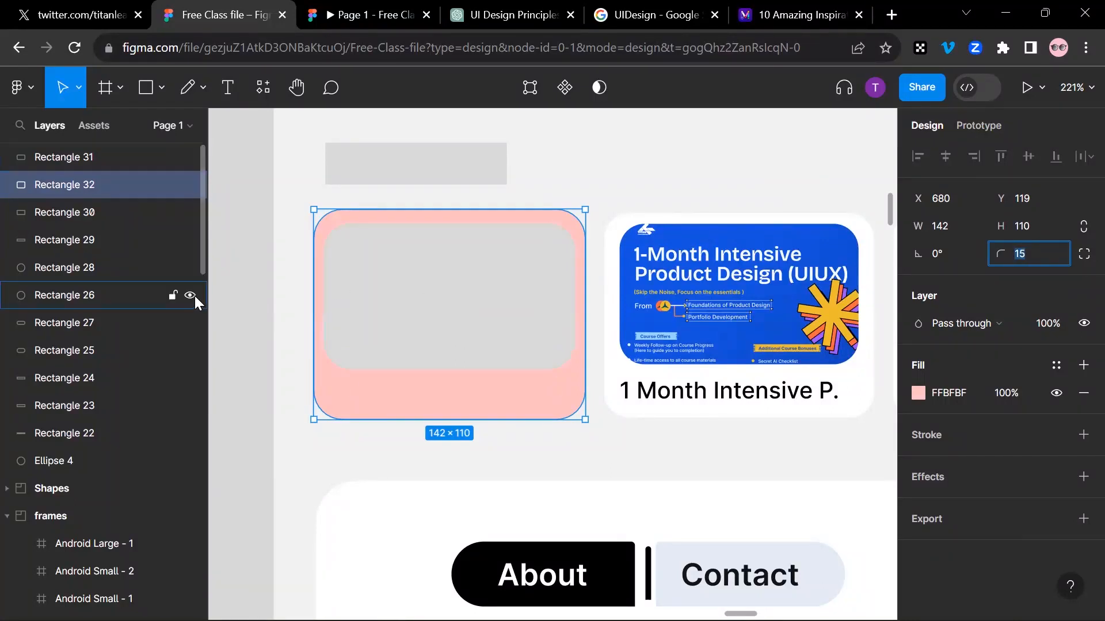
pyautogui.scroll(-5, 219, 311)
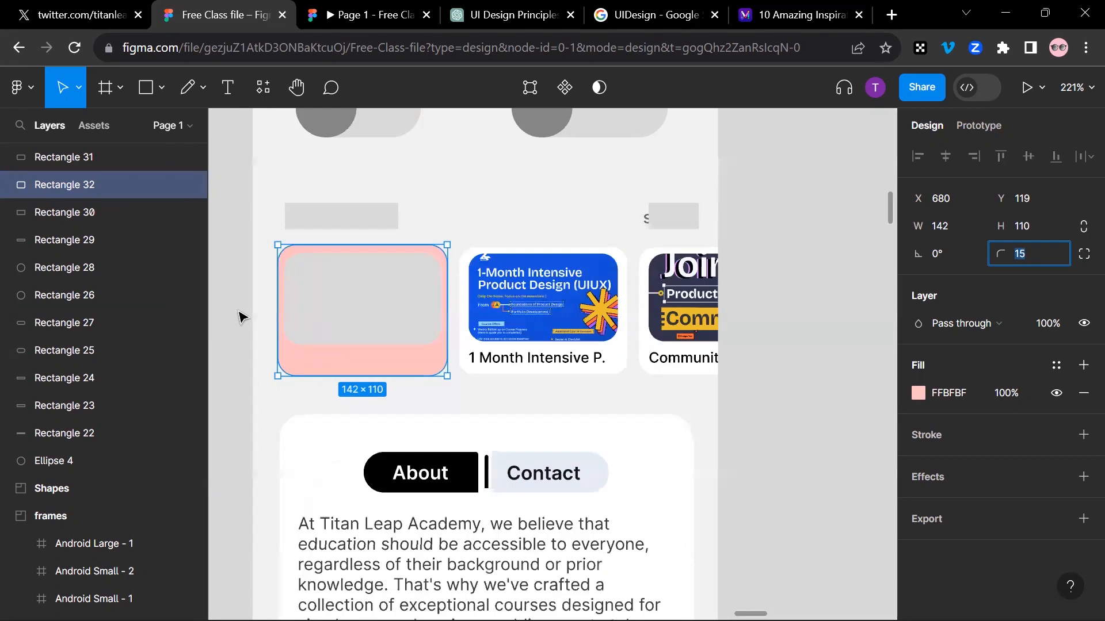
pyautogui.moveTo(372, 323); pyautogui.dragTo(422, 359)
pyautogui.hotkey('ctrl', 'z')
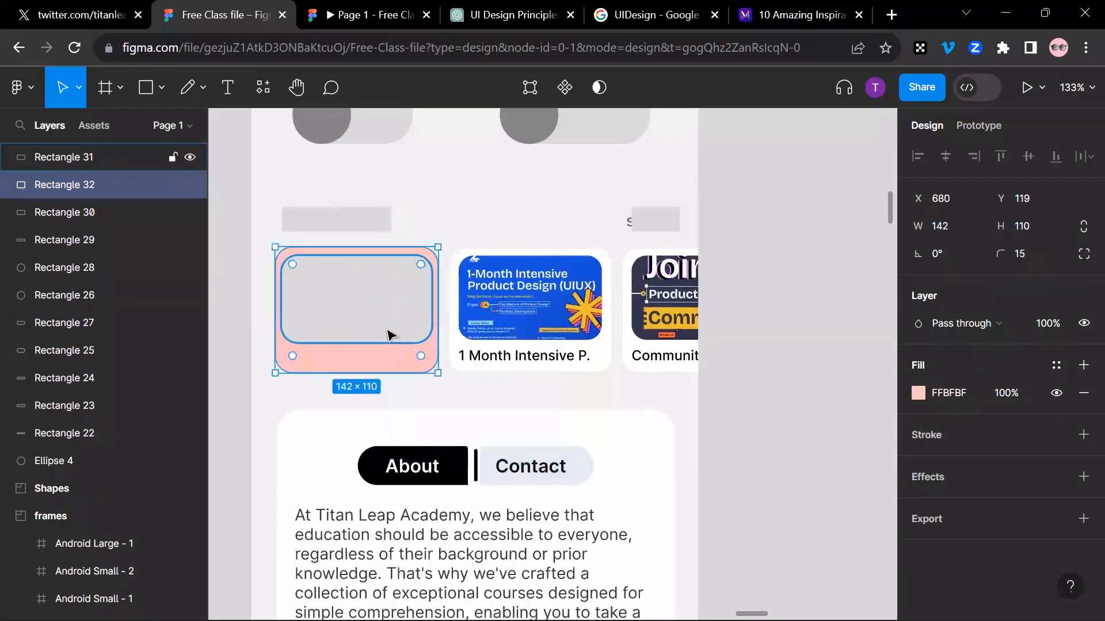
pyautogui.moveTo(299, 316); pyautogui.dragTo(393, 371)
pyautogui.moveTo(297, 328); pyautogui.dragTo(371, 402)
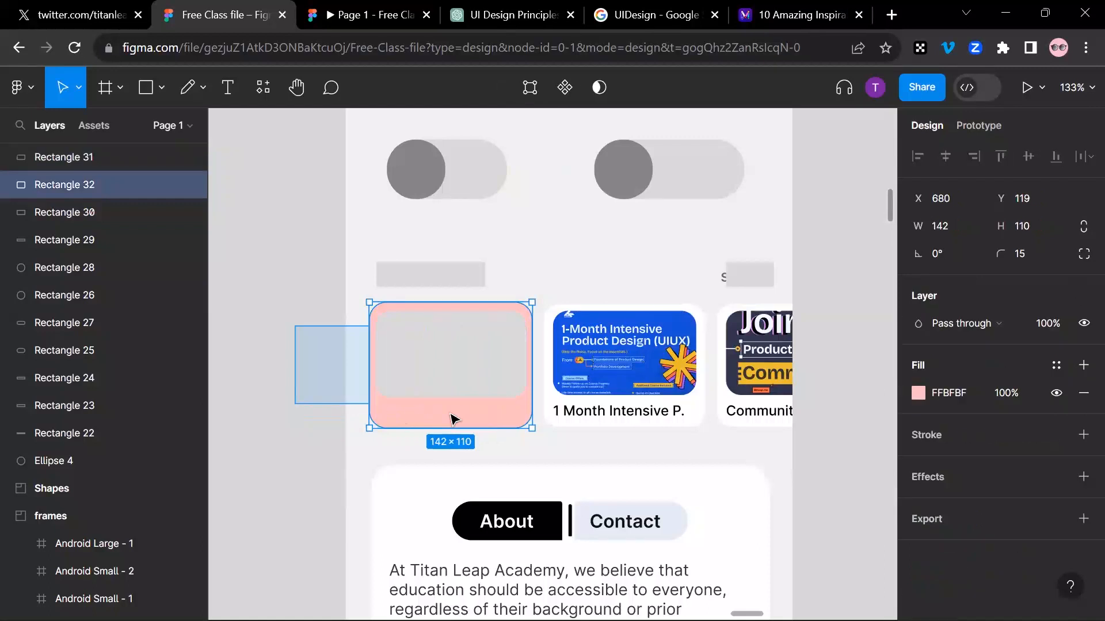
# Change the pink card rectangle's fill to FFFFFF, sampling the white of the neighbouring package card
pyautogui.click(917, 393)
pyautogui.moveTo(710, 233); pyautogui.dragTo(606, 164)
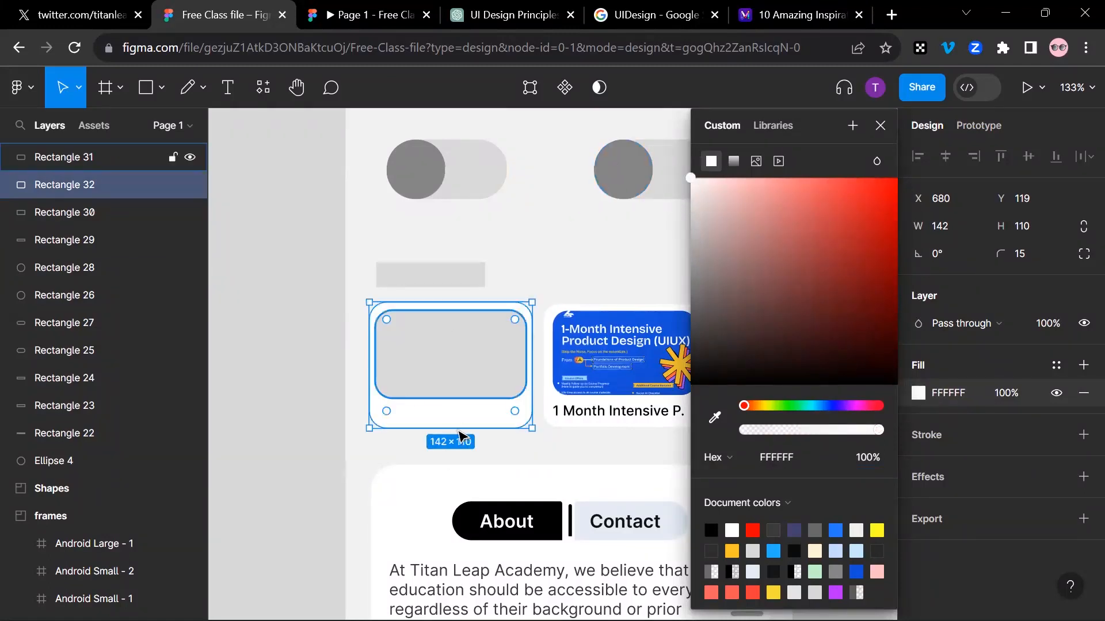
pyautogui.click(714, 418)
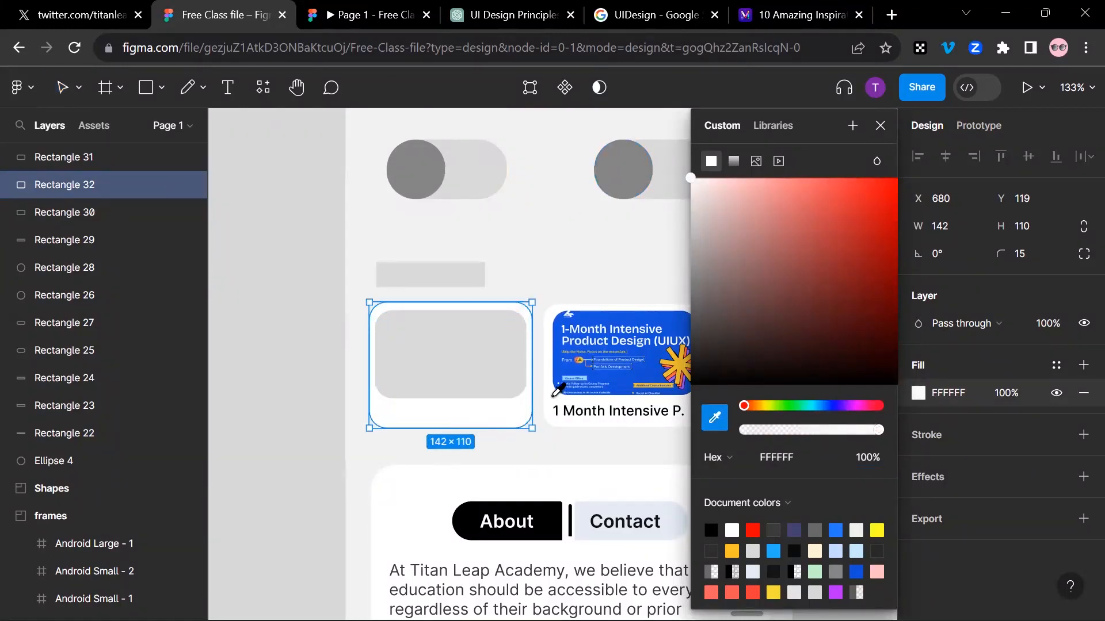
pyautogui.click(552, 397)
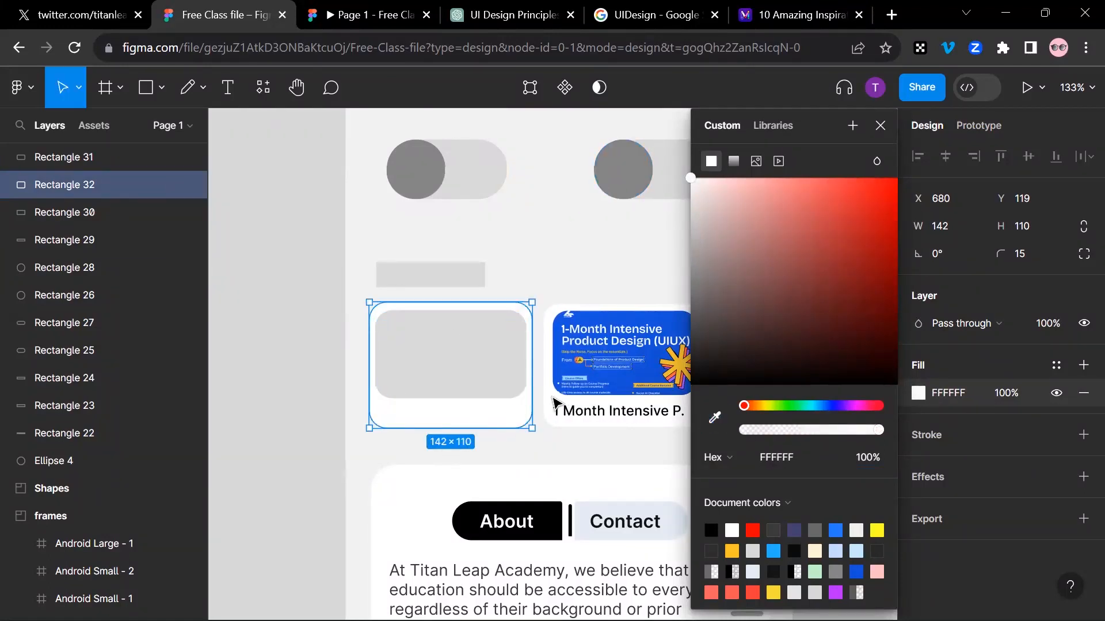
pyautogui.click(714, 420)
pyautogui.click(557, 391)
pyautogui.click(881, 126)
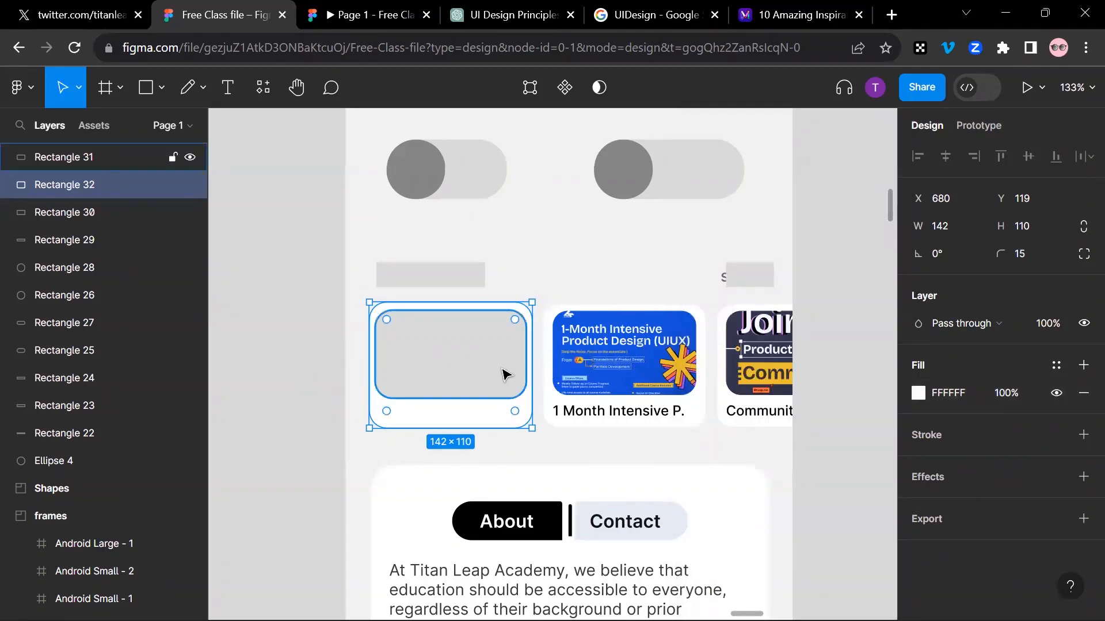
# Duplicate the white card and its image placeholder over the 1 Month Intensive P. and Community cards, and clear the selection
pyautogui.click(709, 368)
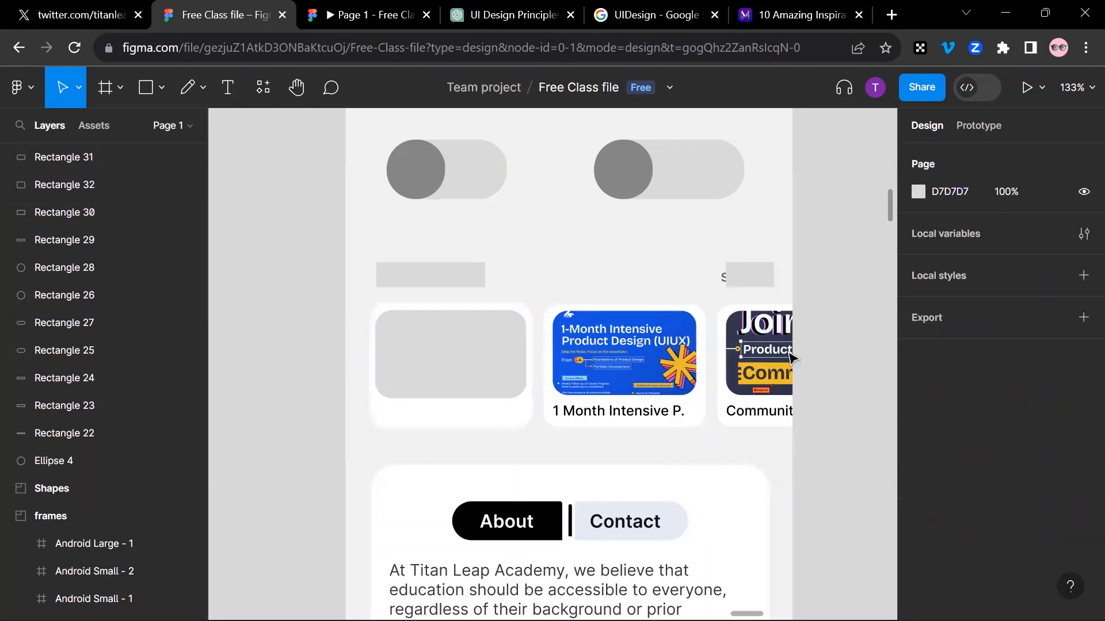
pyautogui.moveTo(274, 337); pyautogui.dragTo(782, 371)
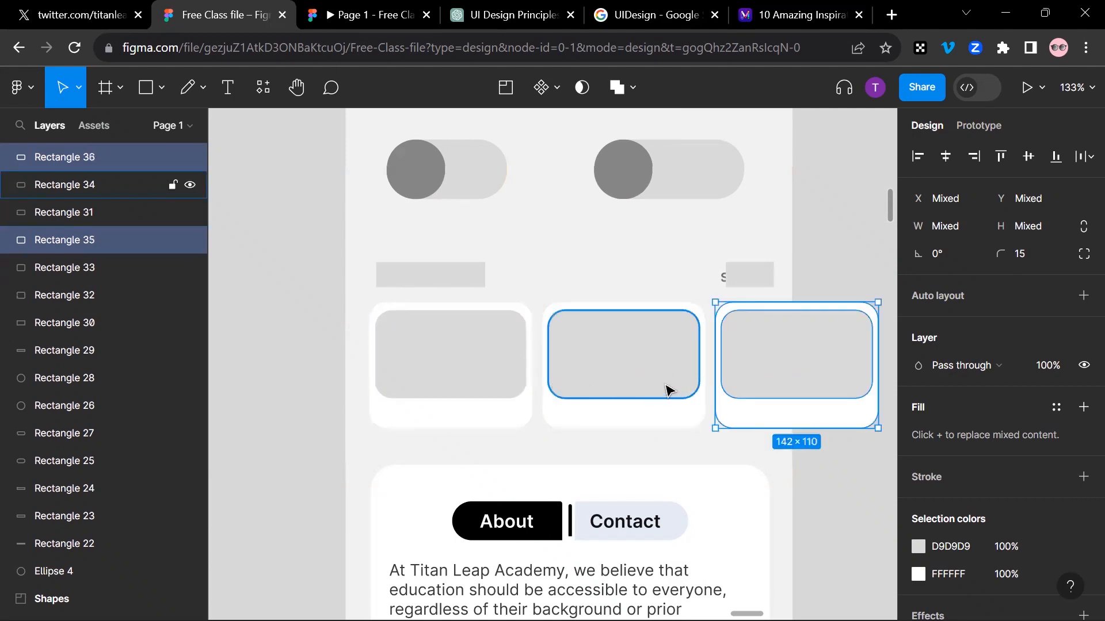
pyautogui.click(612, 290)
pyautogui.scroll(-5, 641, 384)
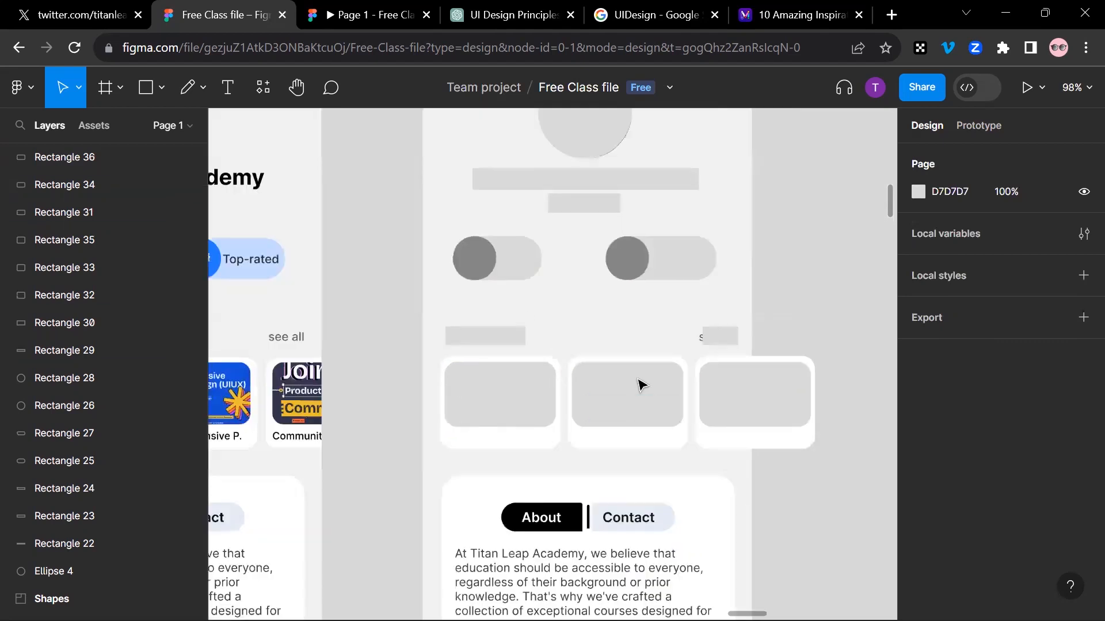
# Select the third white package card with its image placeholder to check the copied pair against the original screen, and clear the selection
pyautogui.click(750, 394)
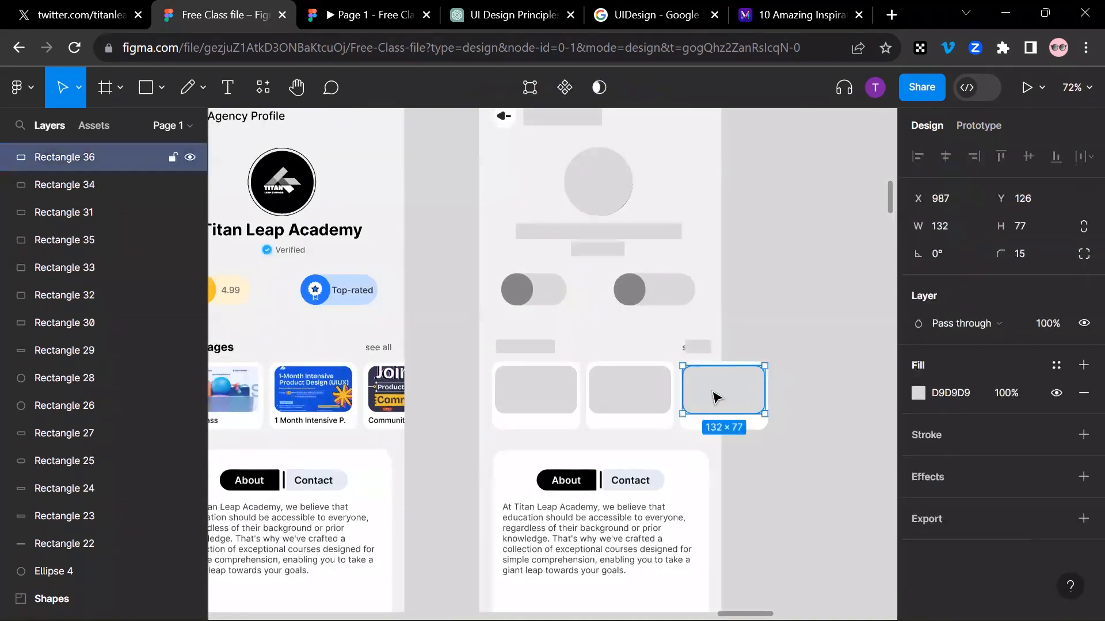
pyautogui.scroll(-3, 716, 394)
pyautogui.scroll(2, 716, 391)
pyautogui.moveTo(746, 344); pyautogui.dragTo(768, 448)
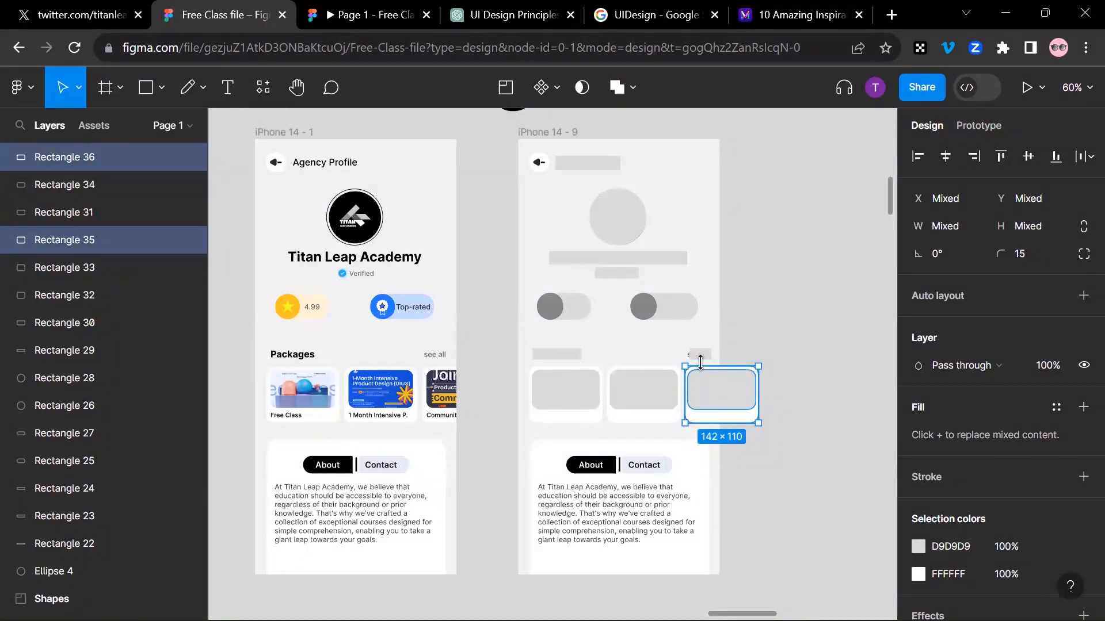
pyautogui.click(757, 481)
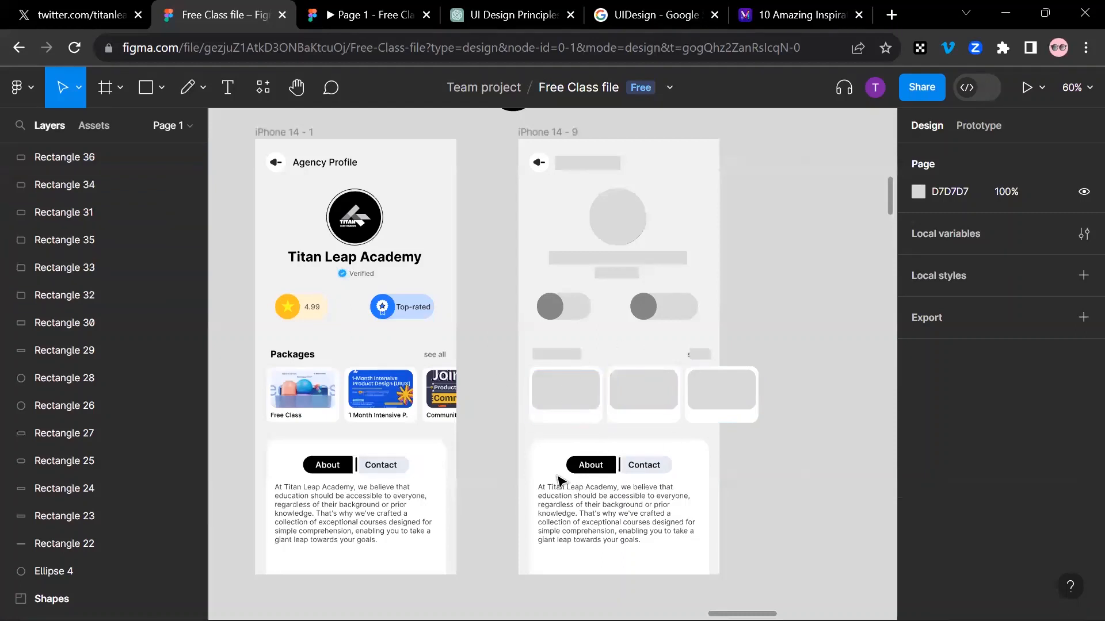
# Draw a 352 × 265 rectangle covering the About and Contact card down to the frame's lower edge
pyautogui.press('r')
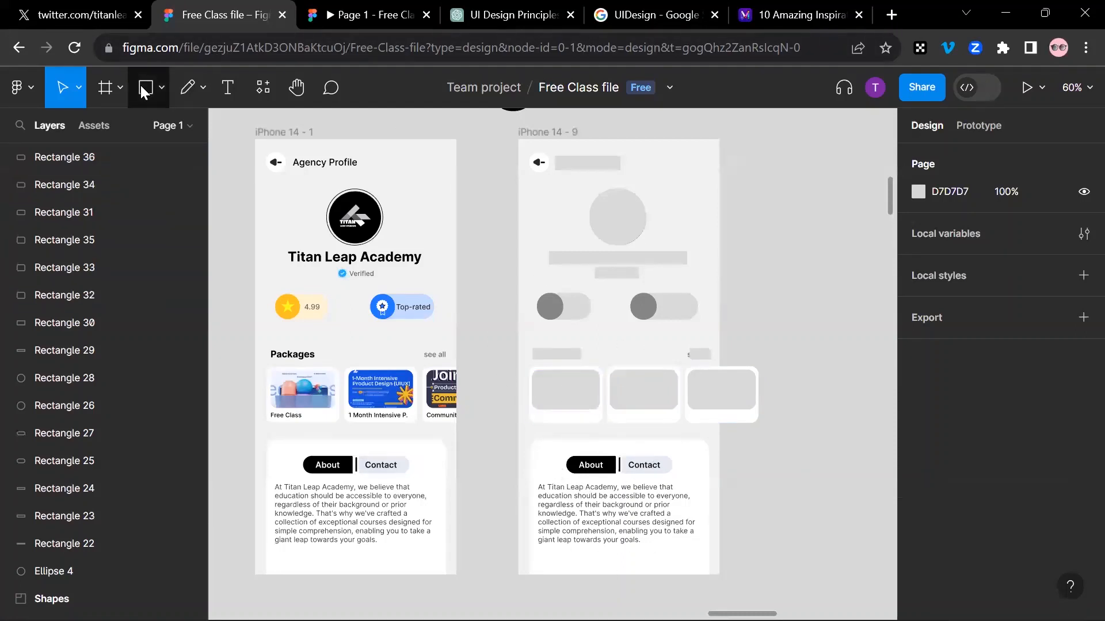
pyautogui.scroll(5, 596, 513)
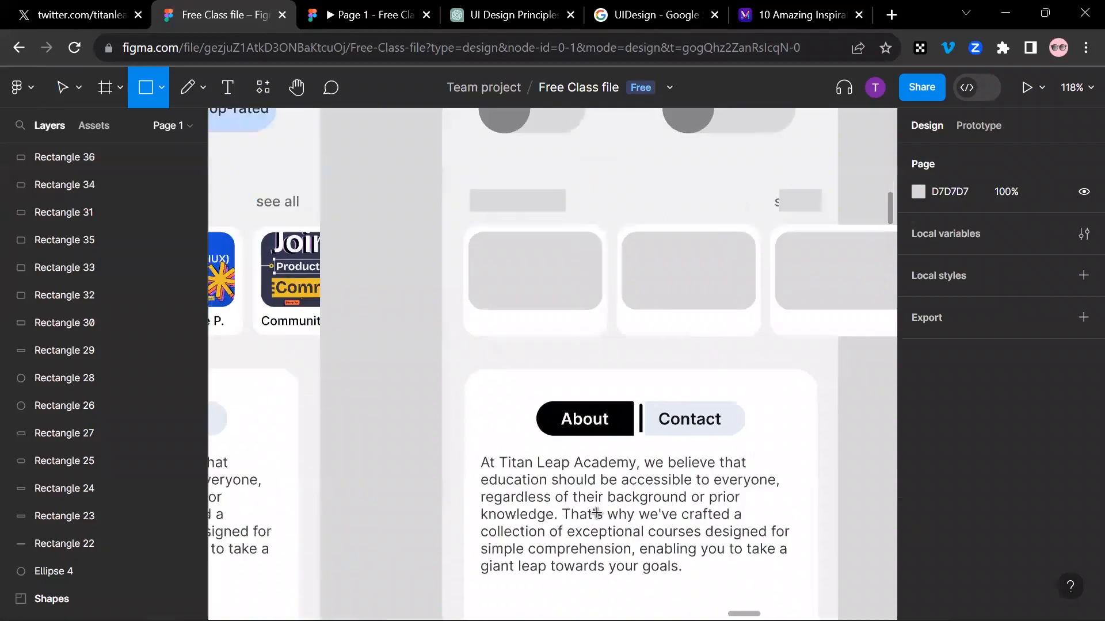
pyautogui.moveTo(594, 460); pyautogui.dragTo(531, 340)
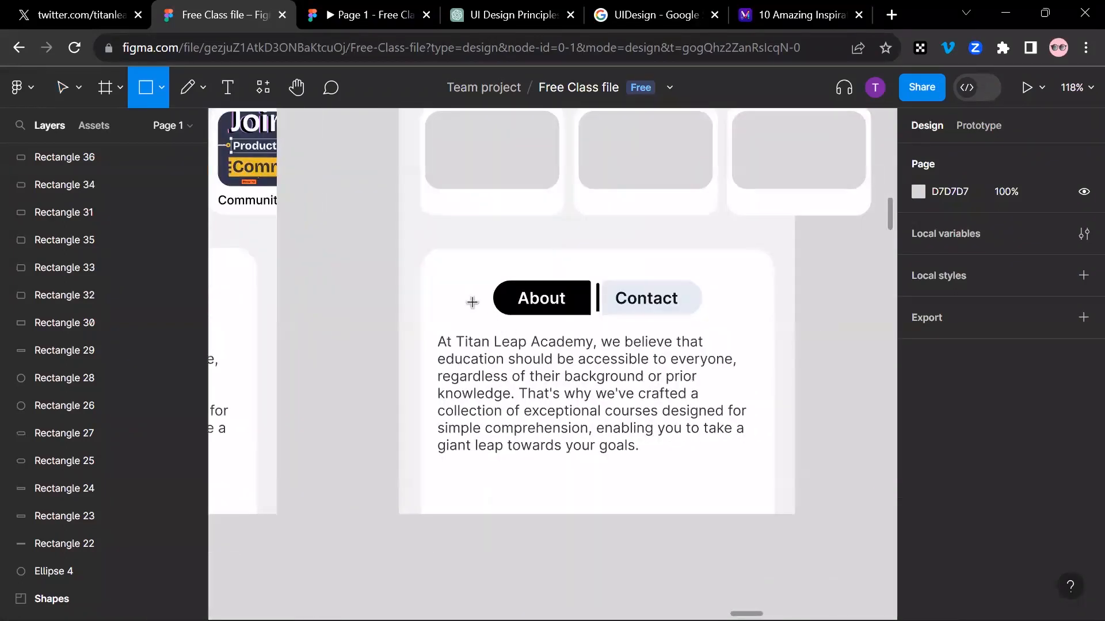
pyautogui.moveTo(420, 245)
pyautogui.mouseDown()
pyautogui.moveTo(510, 374)
pyautogui.moveTo(730, 523)
pyautogui.moveTo(783, 533)
pyautogui.moveTo(777, 520)
pyautogui.moveTo(773, 560)
pyautogui.moveTo(779, 520)
pyautogui.moveTo(761, 514)
pyautogui.moveTo(777, 514)
pyautogui.mouseUp()
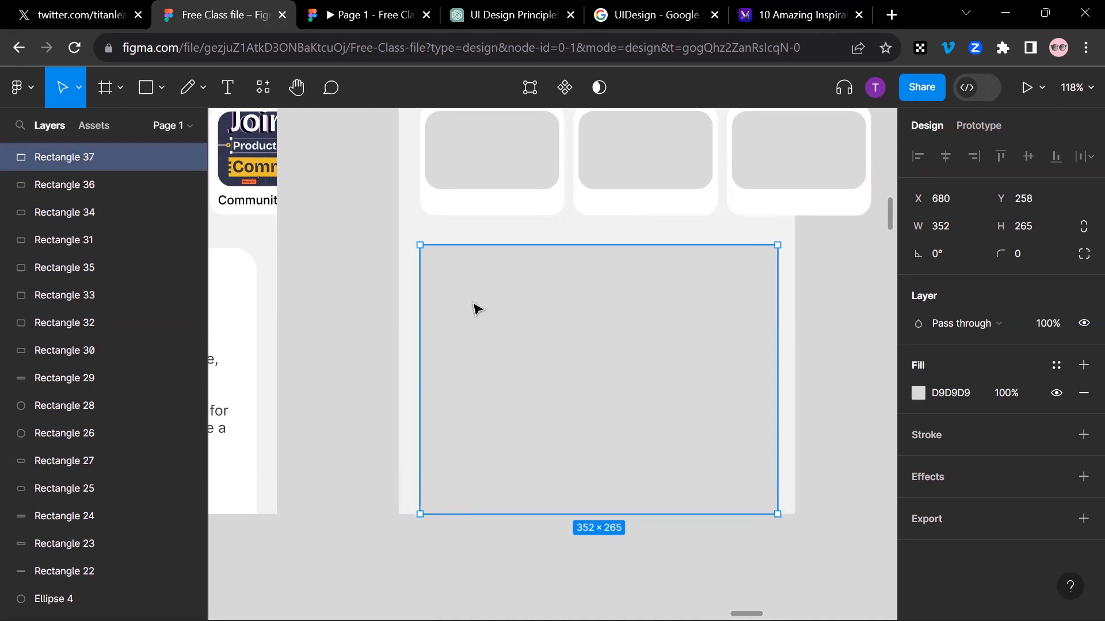
# Round all four corners of the new rectangle to a radius of 36
pyautogui.scroll(-3, 476, 309)
pyautogui.scroll(6, 475, 309)
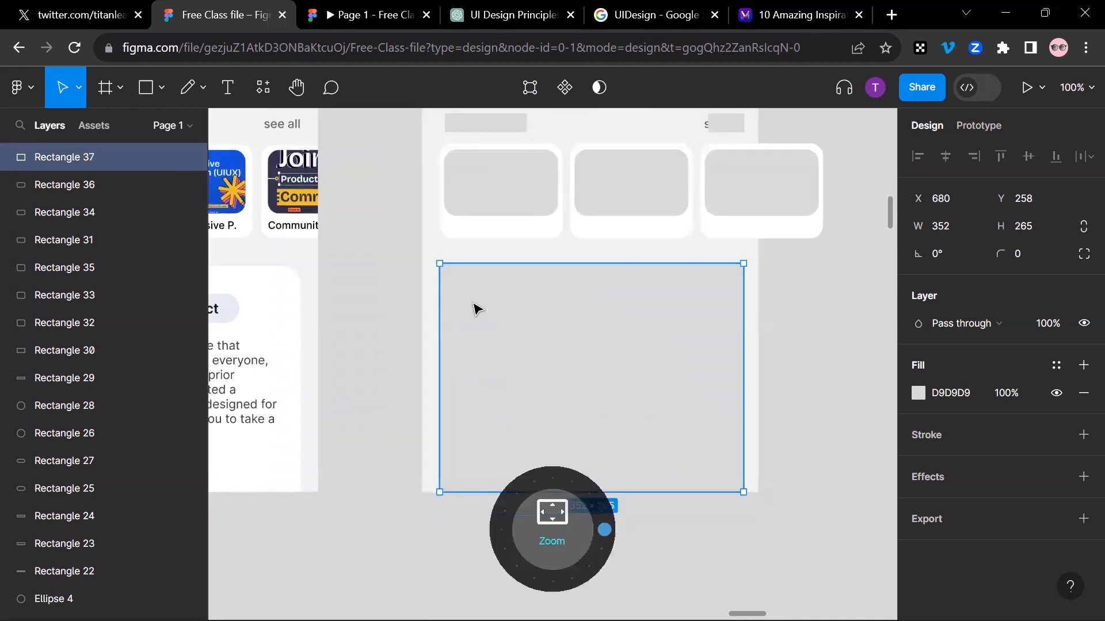
pyautogui.hscroll(2, 473, 303)
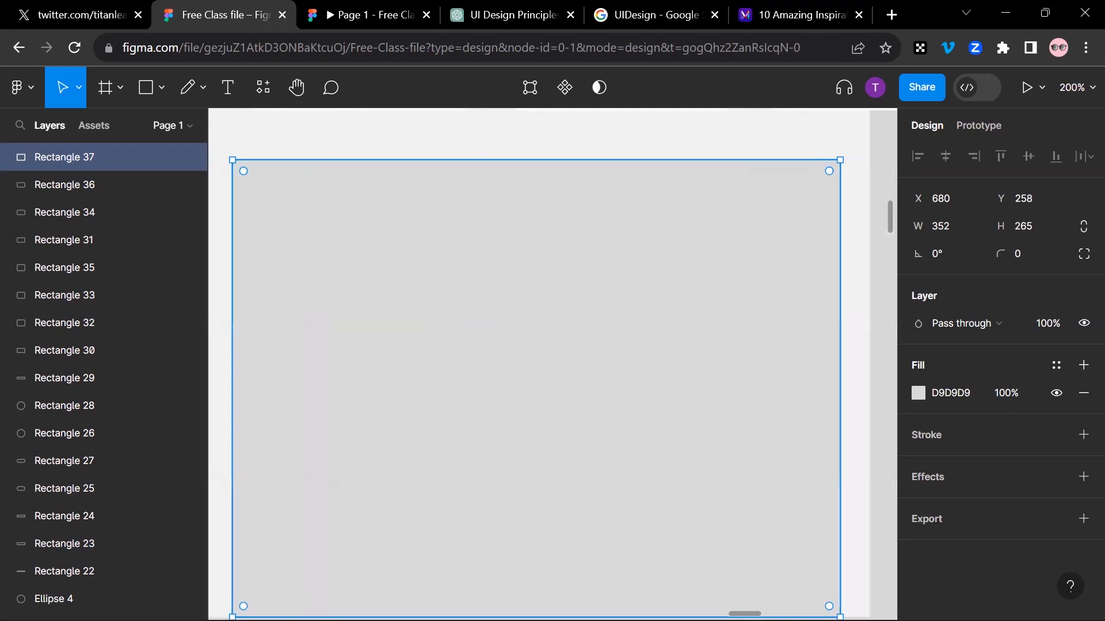
pyautogui.moveTo(248, 179); pyautogui.dragTo(299, 230)
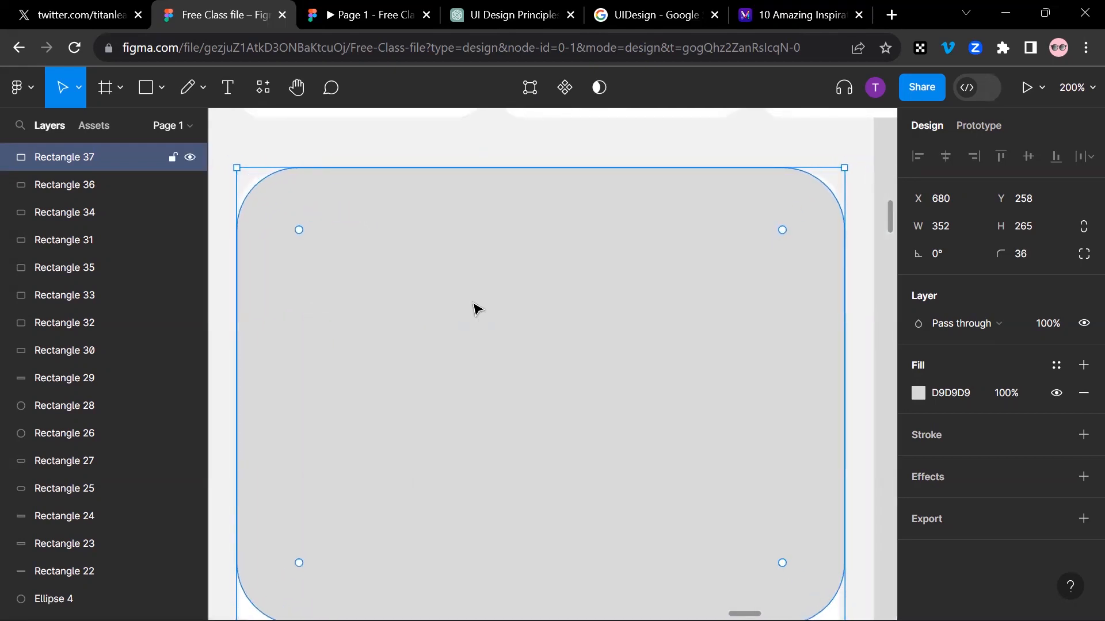
# Move the rounded rectangle aside to the right of the About card and change its fill to FFFFFF
pyautogui.scroll(-5, 474, 309)
pyautogui.moveTo(473, 309); pyautogui.dragTo(741, 312)
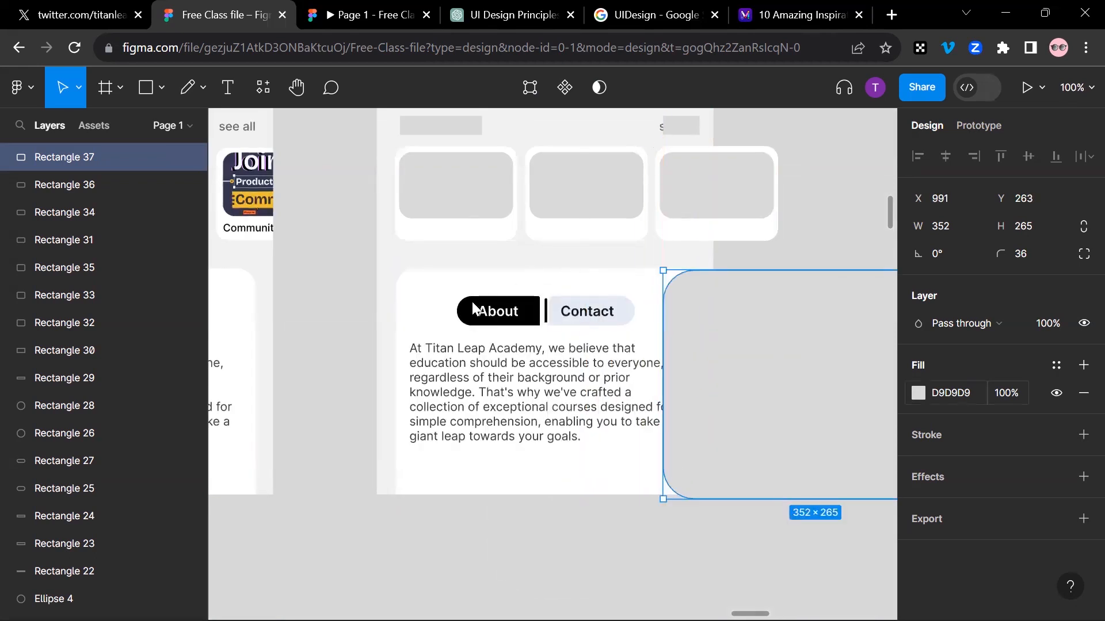
pyautogui.click(918, 393)
pyautogui.write('FFFFFF')
pyautogui.press('Return')
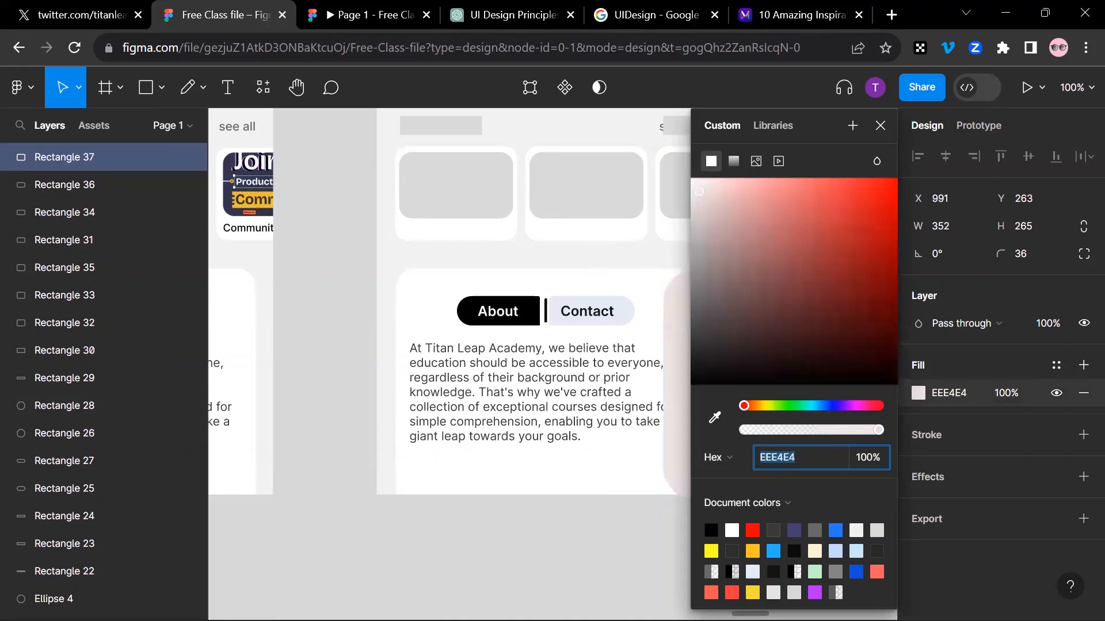
pyautogui.click(880, 126)
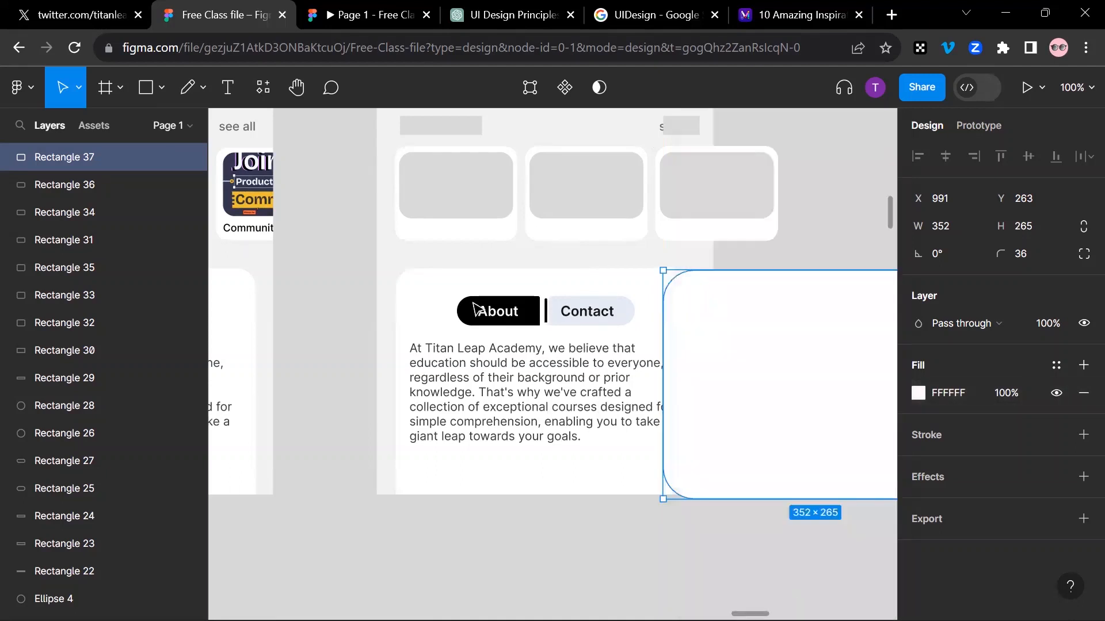
# Reset the white rectangle's corner radius to 0 and place it back over the About and Contact card
pyautogui.moveTo(759, 372); pyautogui.dragTo(857, 382)
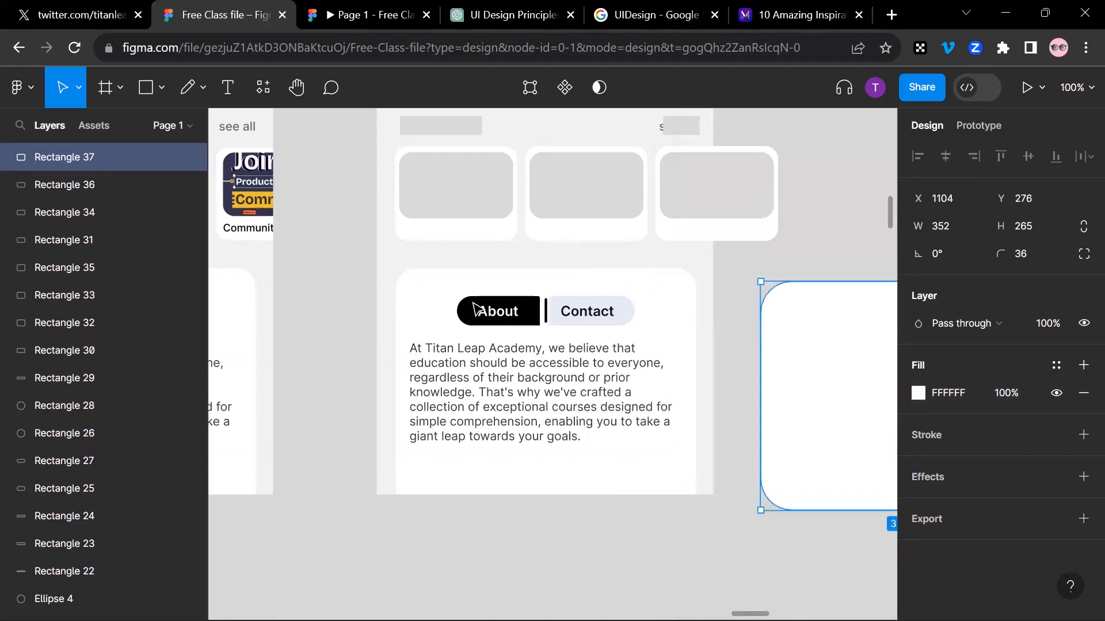
pyautogui.moveTo(791, 317); pyautogui.dragTo(449, 275)
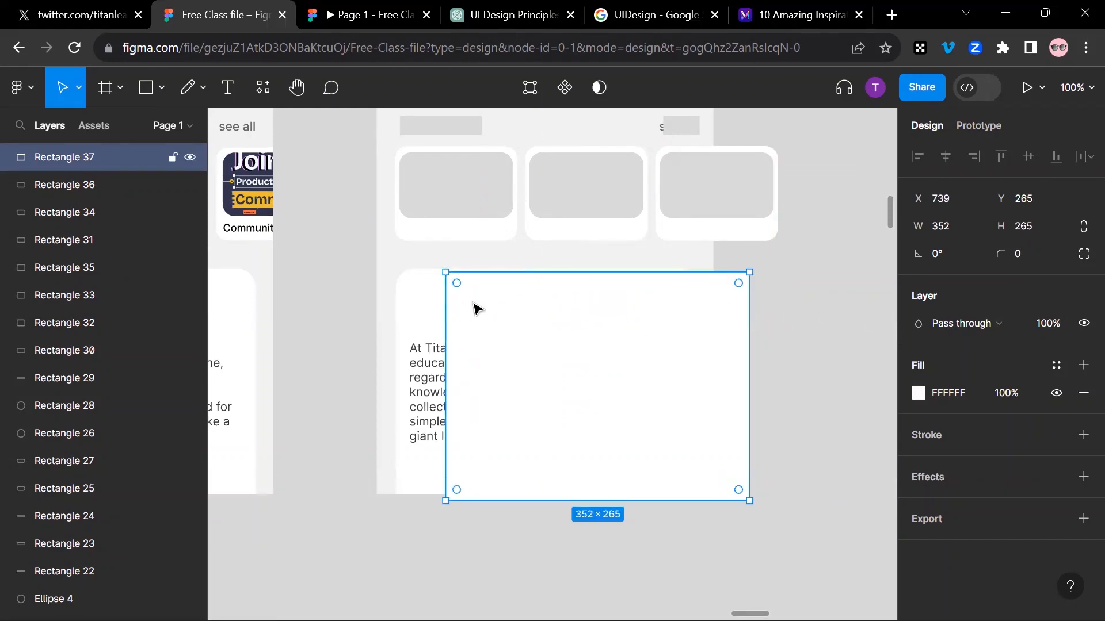
pyautogui.moveTo(476, 309); pyautogui.dragTo(423, 303)
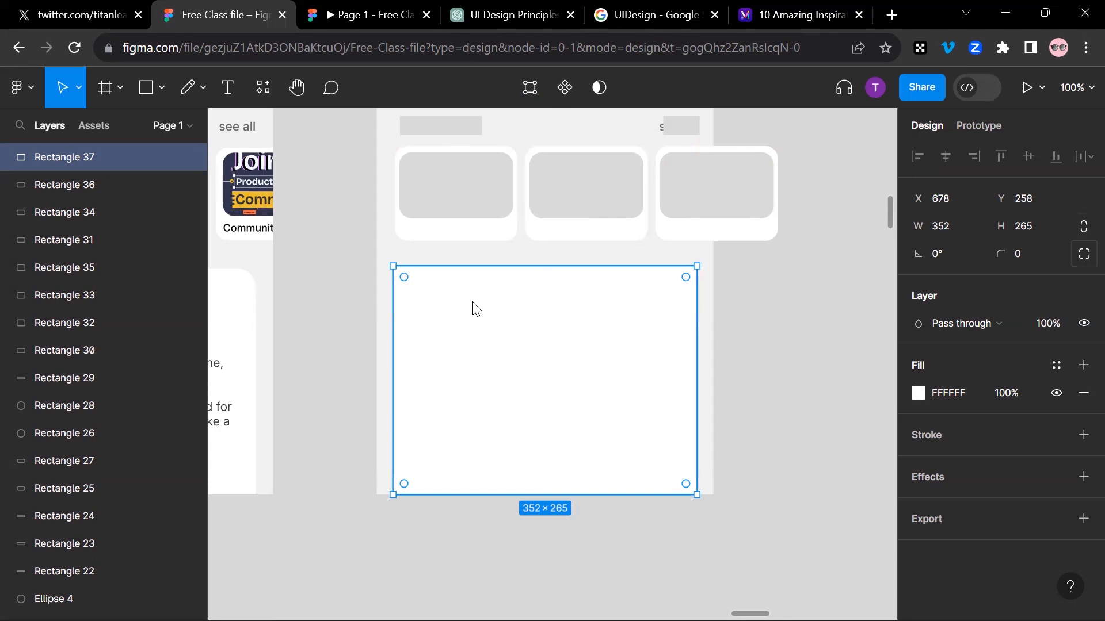
# Enable independent corners on the white rectangle and round only its top-left and top-right corners to a radius of 25
pyautogui.click(1084, 254)
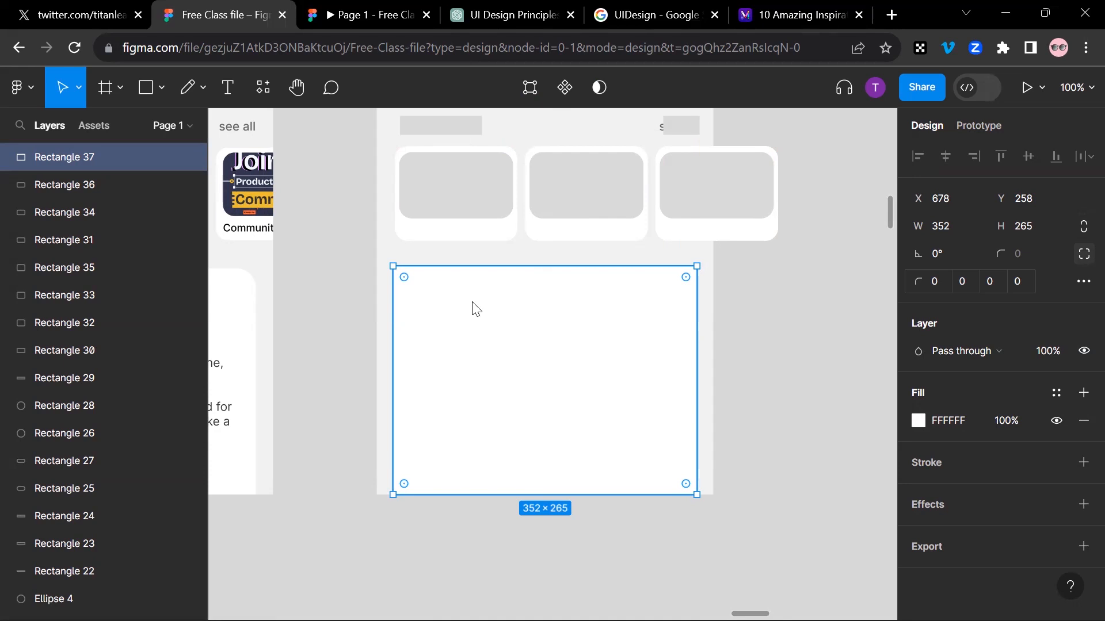
pyautogui.press('space')
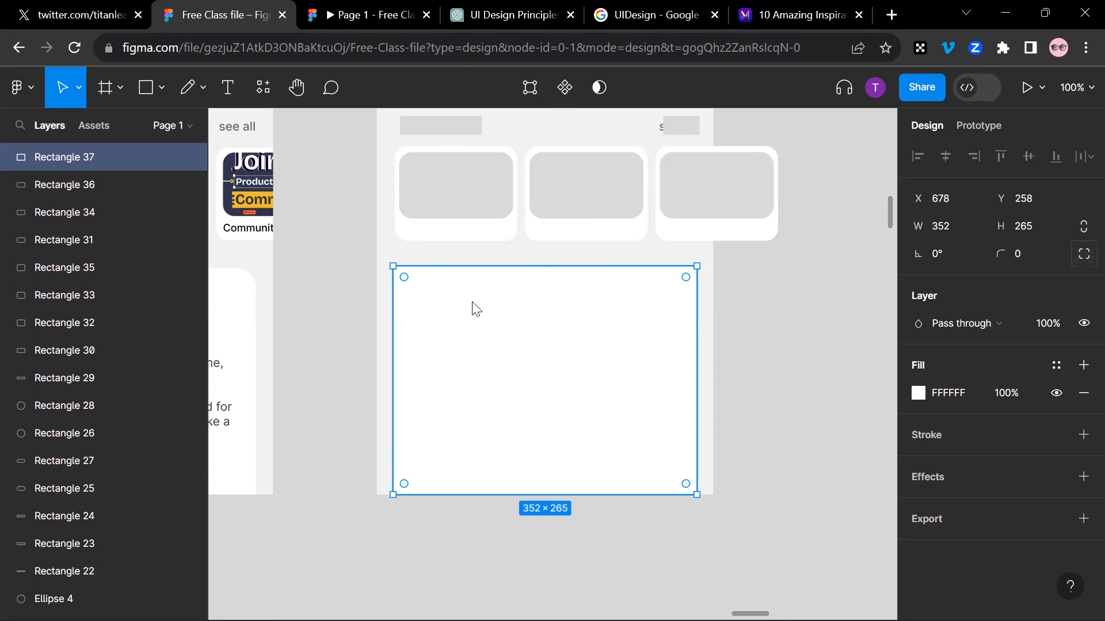
pyautogui.click(1084, 253)
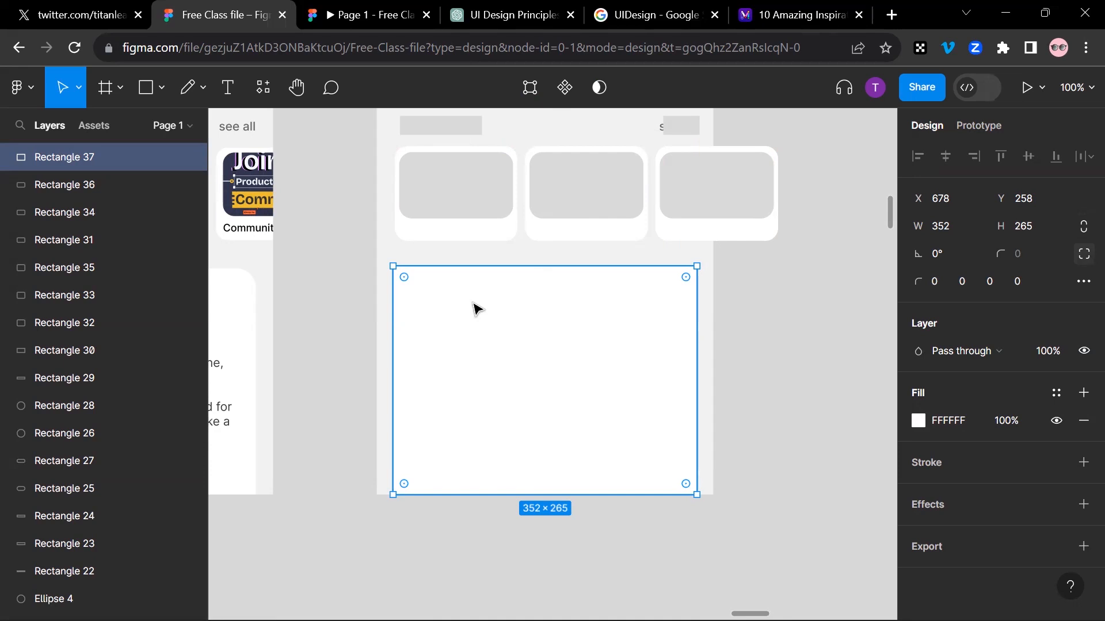
pyautogui.hotkey('shift', '2')
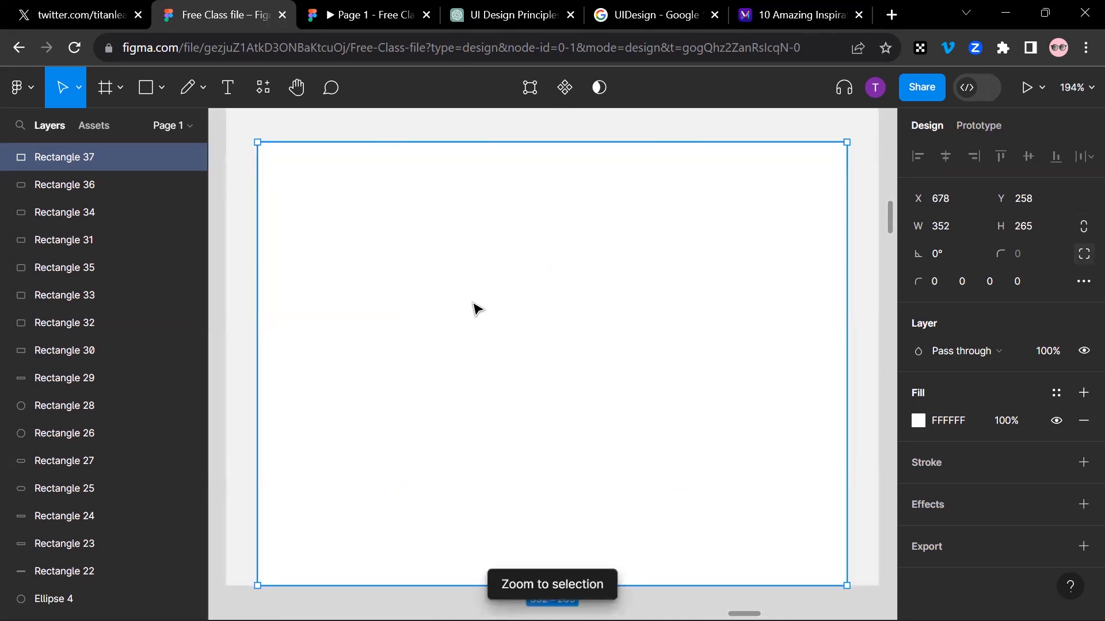
pyautogui.moveTo(473, 303); pyautogui.dragTo(499, 347)
pyautogui.hotkey('ctrl', 'z')
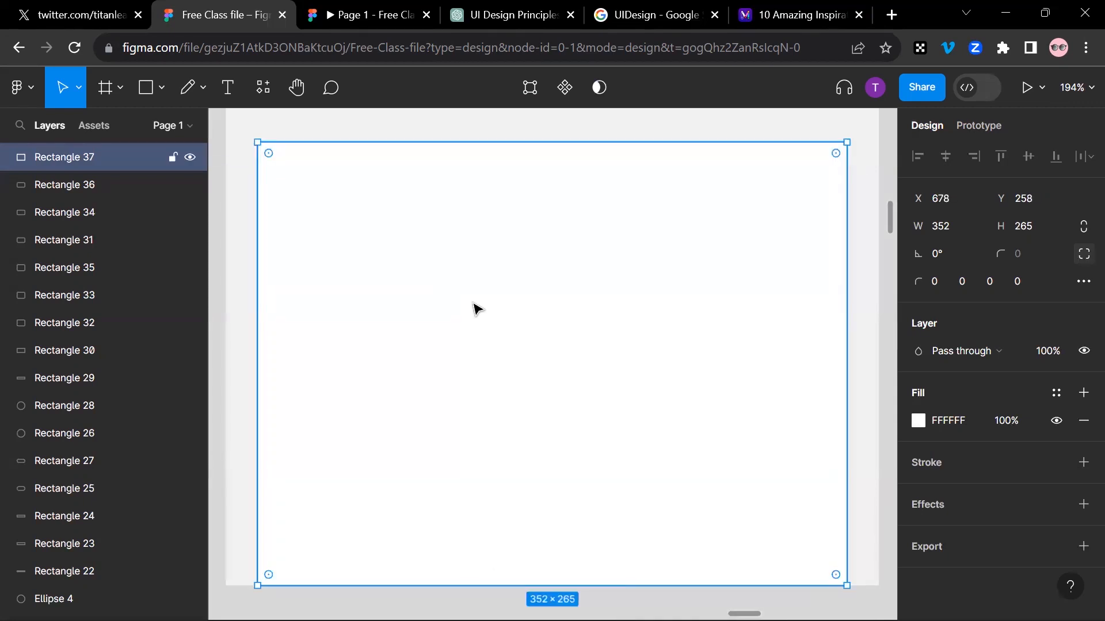
pyautogui.moveTo(268, 153); pyautogui.dragTo(299, 184)
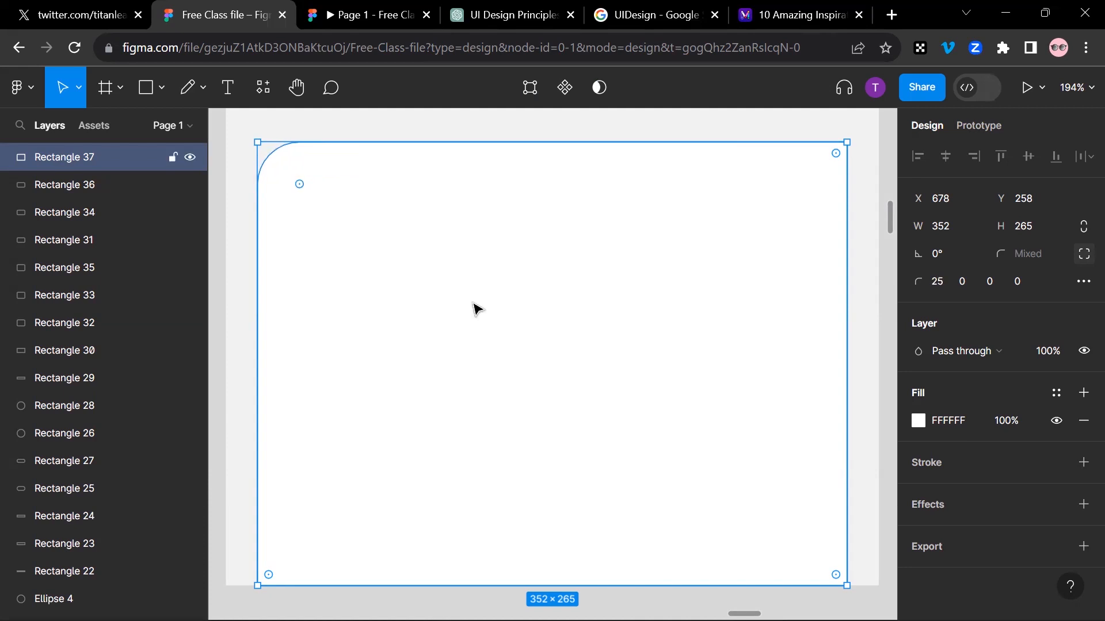
pyautogui.moveTo(836, 153); pyautogui.dragTo(805, 184)
# Move the white card down to check the About and Contact buttons beneath it, and undo the move
pyautogui.scroll(-3, 456, 298)
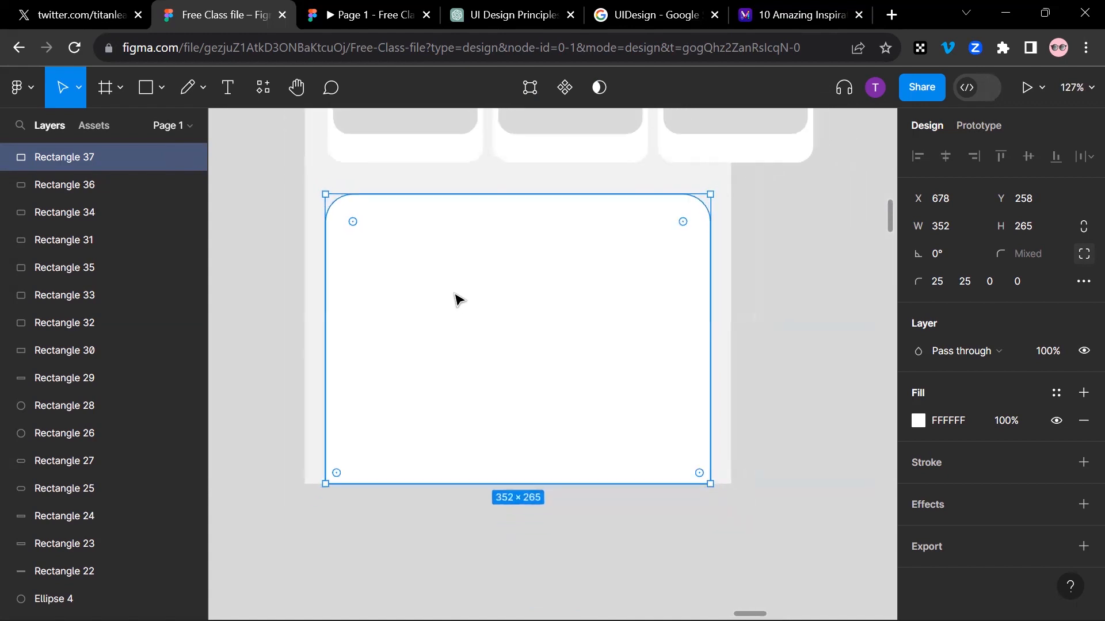
pyautogui.scroll(-4, 456, 298)
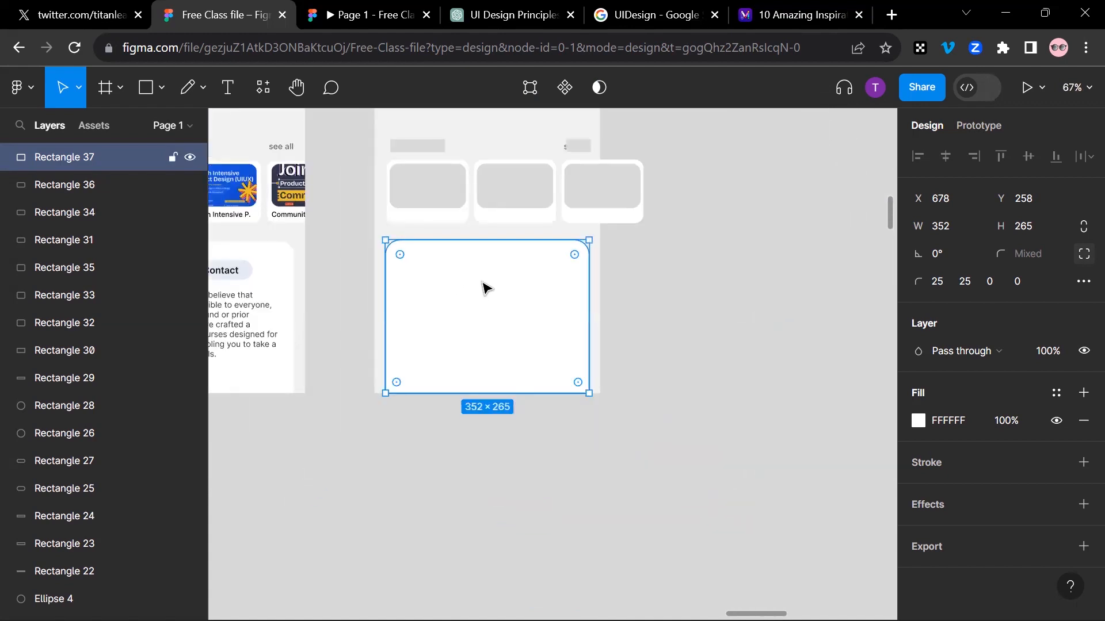
pyautogui.moveTo(488, 338); pyautogui.dragTo(486, 362)
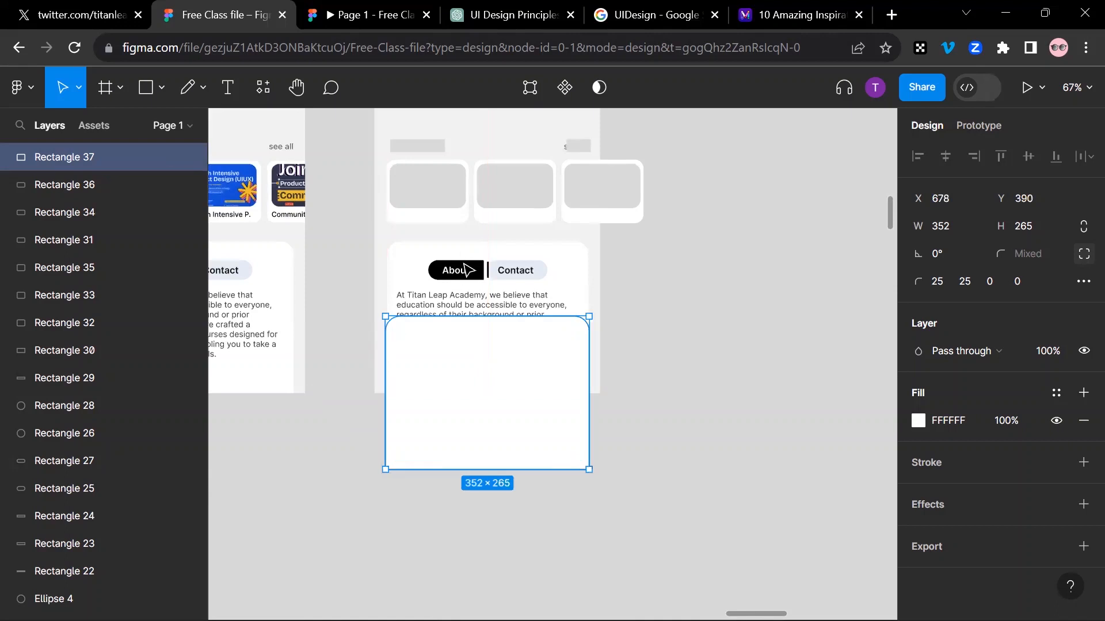
pyautogui.hotkey('ctrl', 'z')
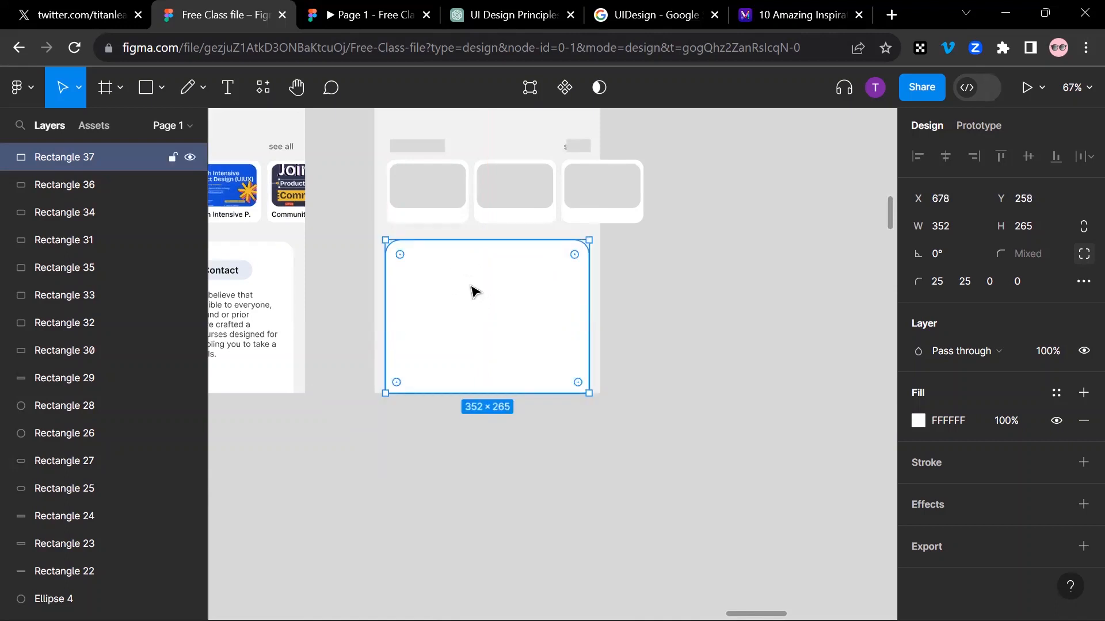
# Draw a 95 × 35 placeholder rectangle for the About button near the white card's upper edge and duplicate it to the right for Contact
pyautogui.scroll(4, 470, 292)
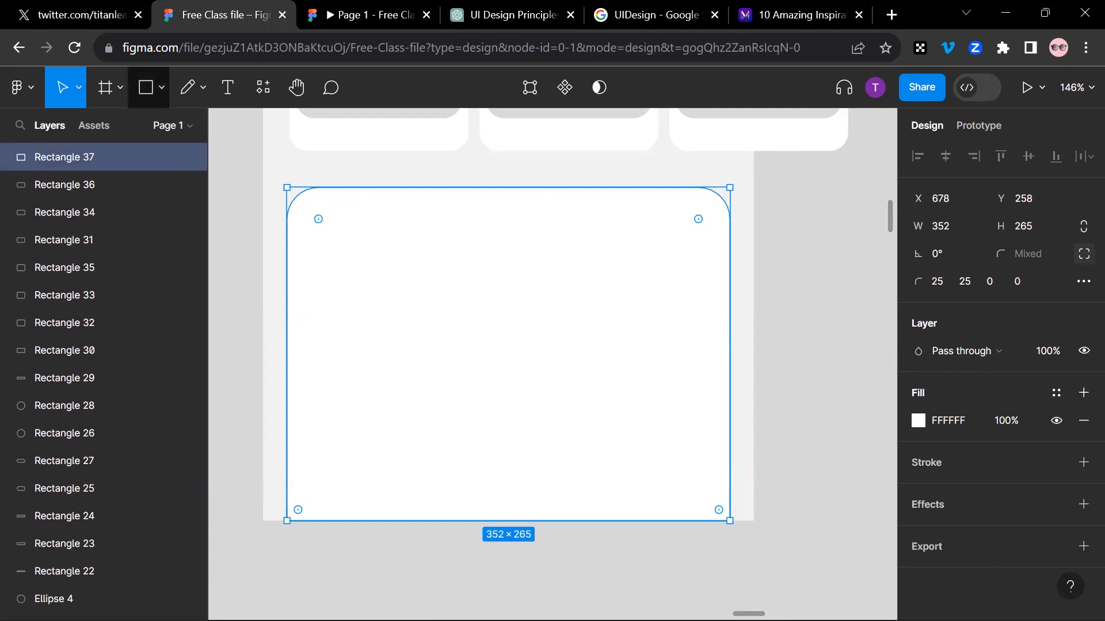
pyautogui.press('r')
pyautogui.moveTo(427, 214); pyautogui.dragTo(388, 232)
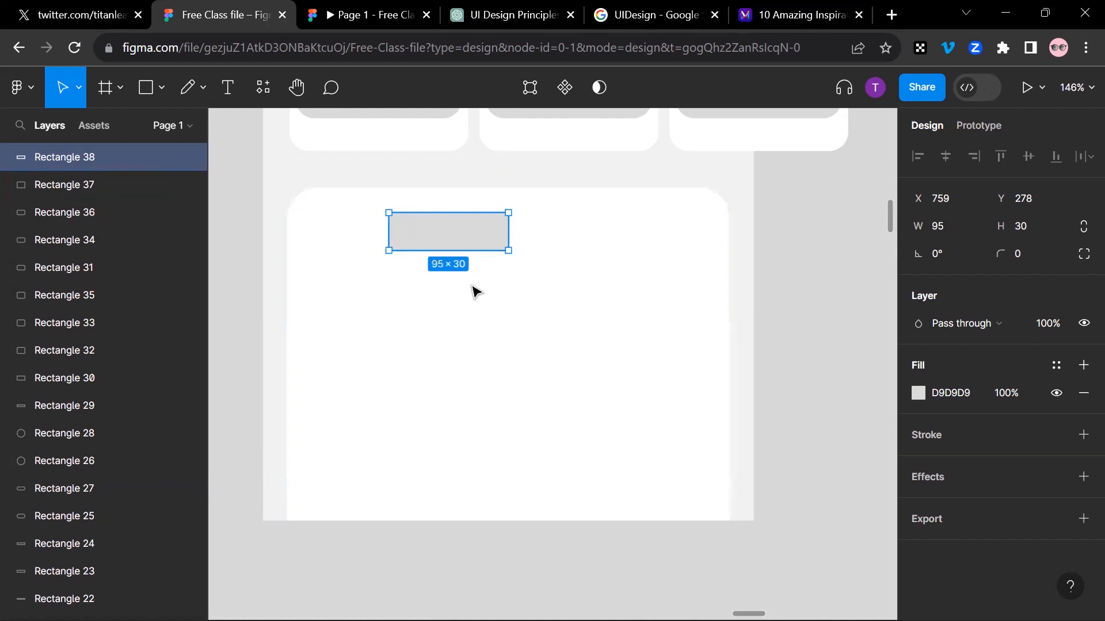
pyautogui.hotkey('ctrl', 'Down')
pyautogui.hotkey('ctrl', 'Down')
pyautogui.hotkey('ctrl', 'Down')
pyautogui.hotkey('ctrl', 'Down')
pyautogui.hotkey('ctrl', 'Down')
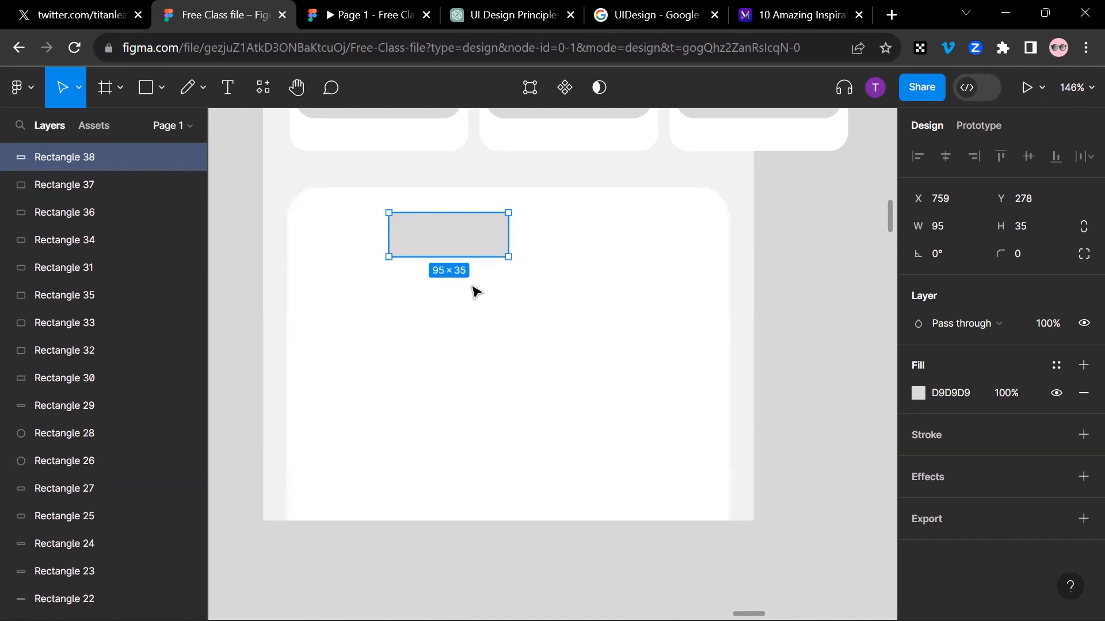
pyautogui.moveTo(449, 236); pyautogui.dragTo(580, 235)
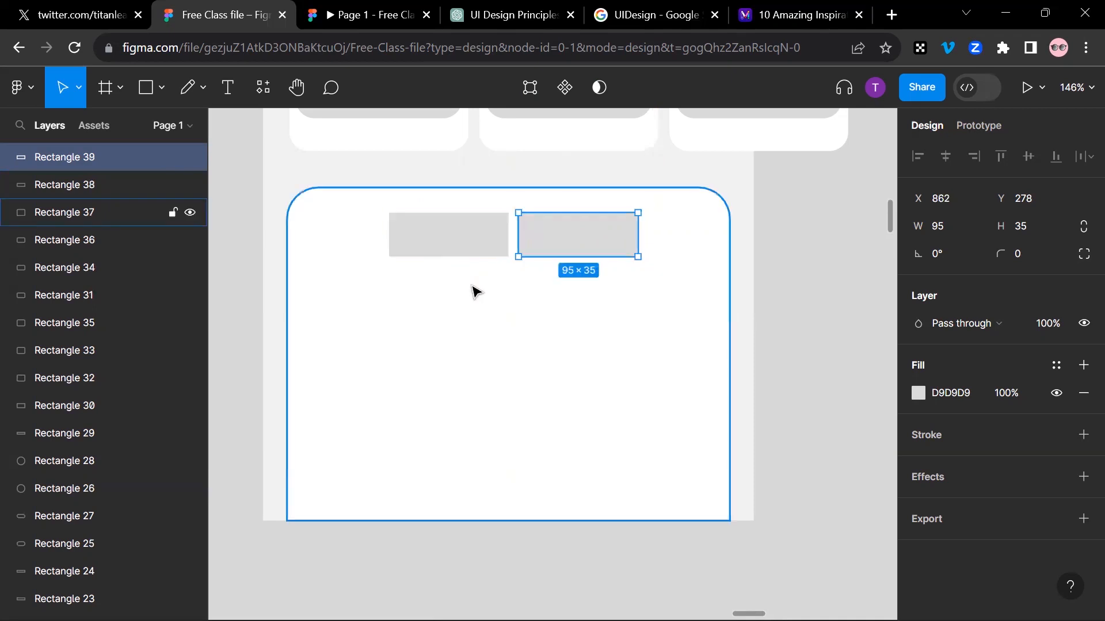
# Enable independent corner radii on the 95 × 35 About placeholder at the top of the white card
pyautogui.press('Tab')
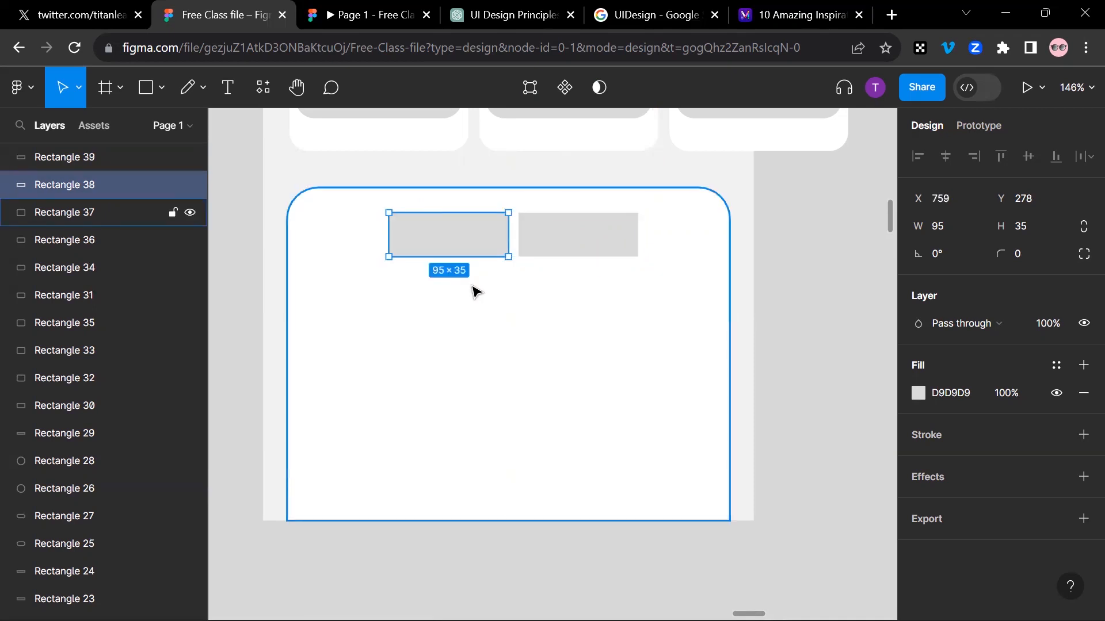
pyautogui.hotkey('ctrl', '-')
pyautogui.hotkey('ctrl', '-')
pyautogui.hotkey('ctrl', '+')
pyautogui.hotkey('ctrl', '+')
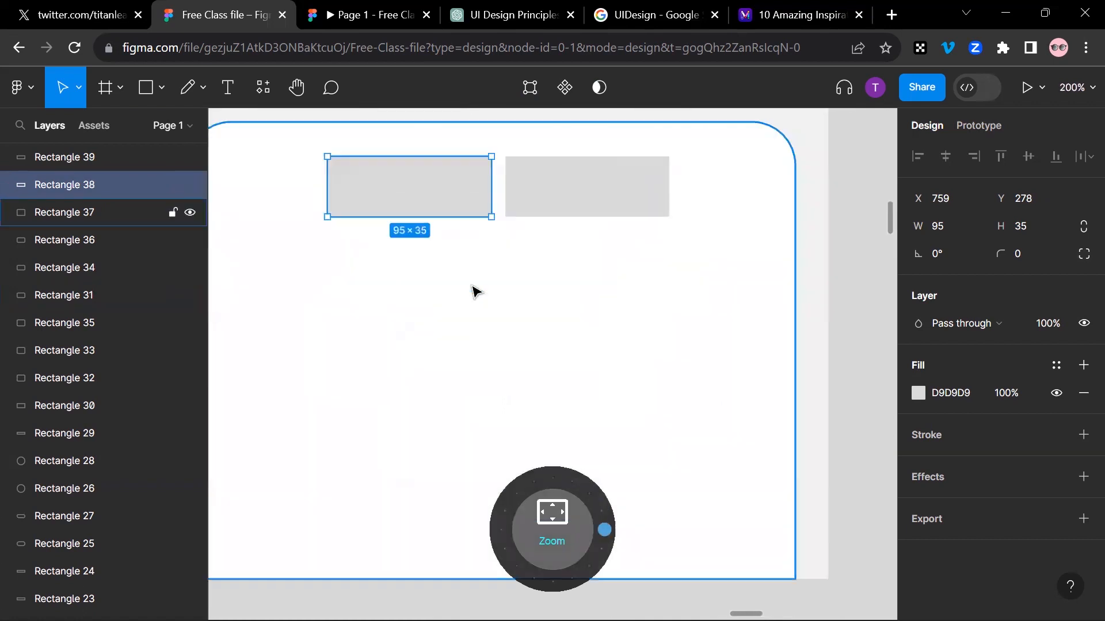
pyautogui.hotkey('shift', '2')
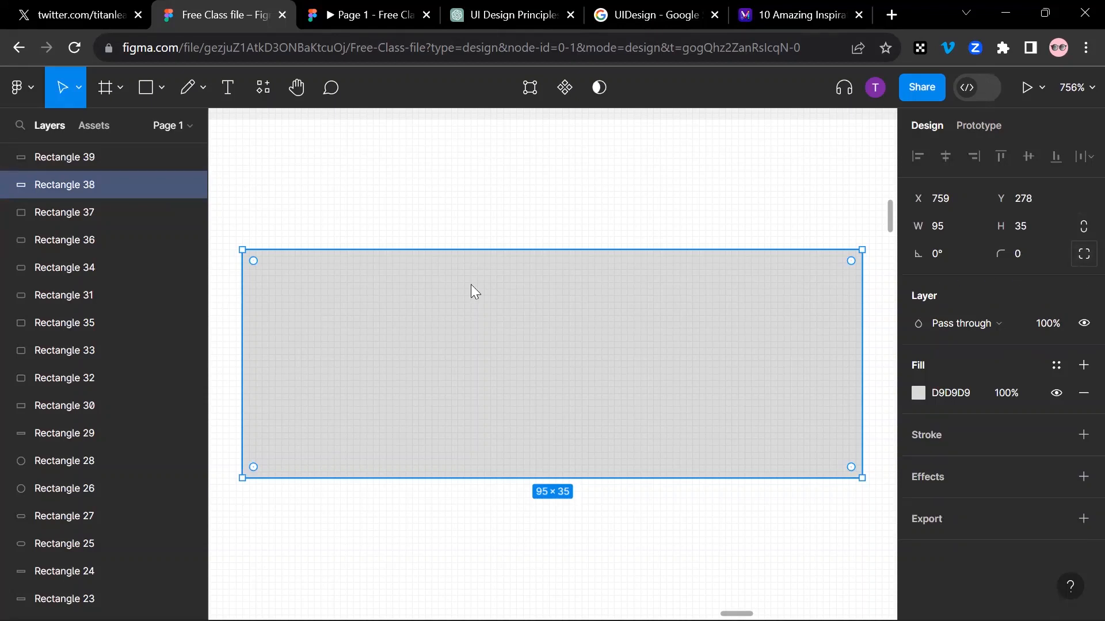
pyautogui.click(1084, 253)
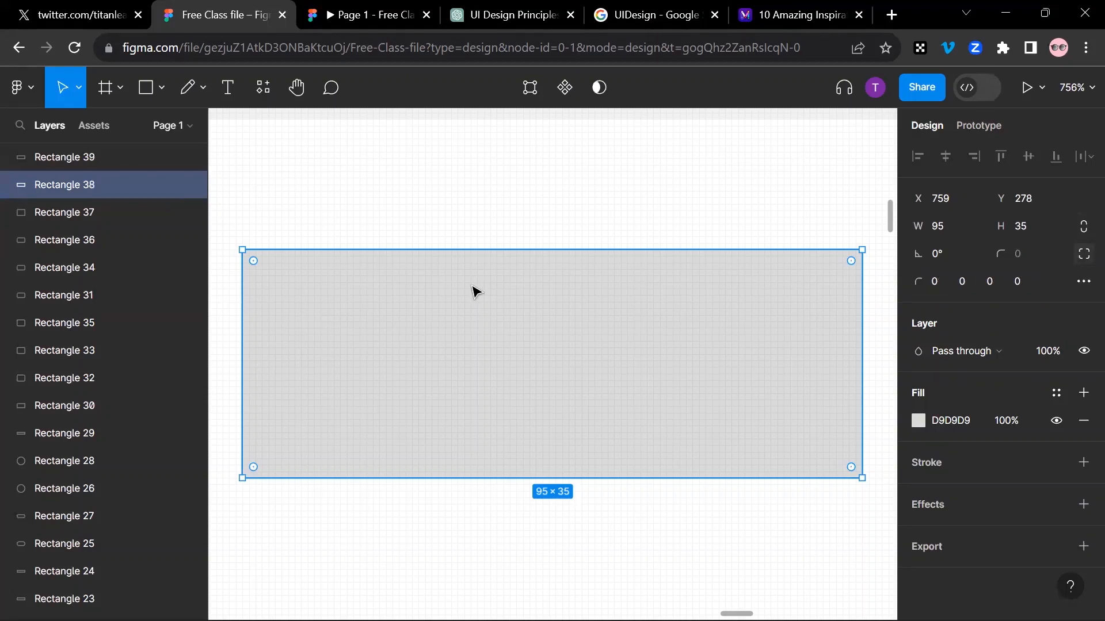
# Round the About placeholder's top-left and bottom-left corners to a radius of 10
pyautogui.moveTo(472, 286); pyautogui.dragTo(525, 267)
pyautogui.hotkey('ctrl', 'z')
pyautogui.moveTo(253, 467); pyautogui.dragTo(287, 432)
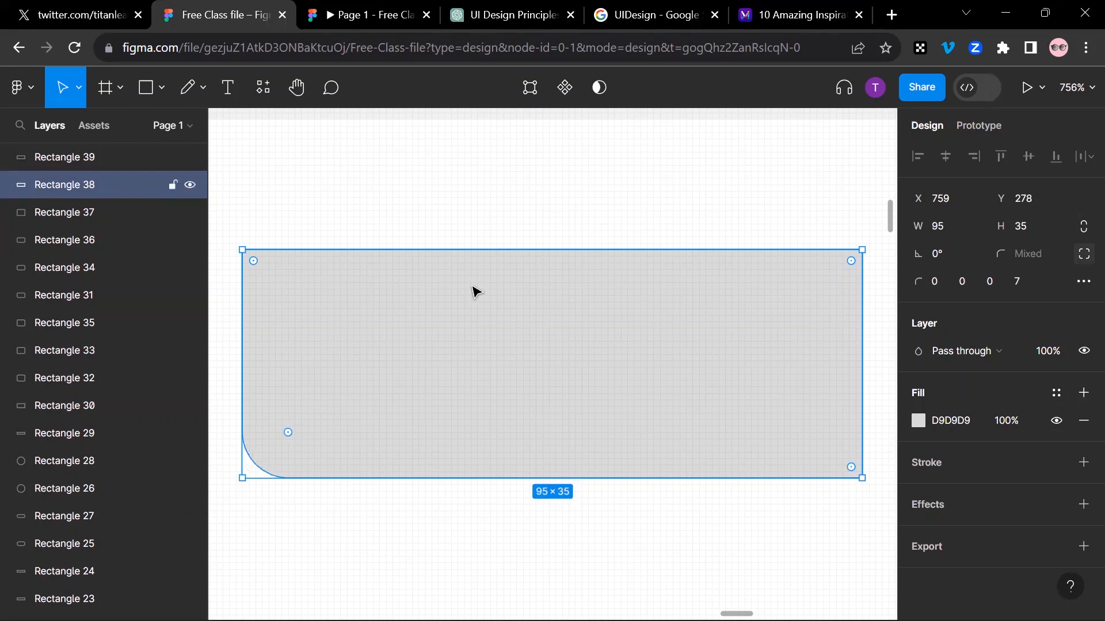
pyautogui.moveTo(254, 260); pyautogui.dragTo(308, 314)
pyautogui.moveTo(288, 432); pyautogui.dragTo(308, 413)
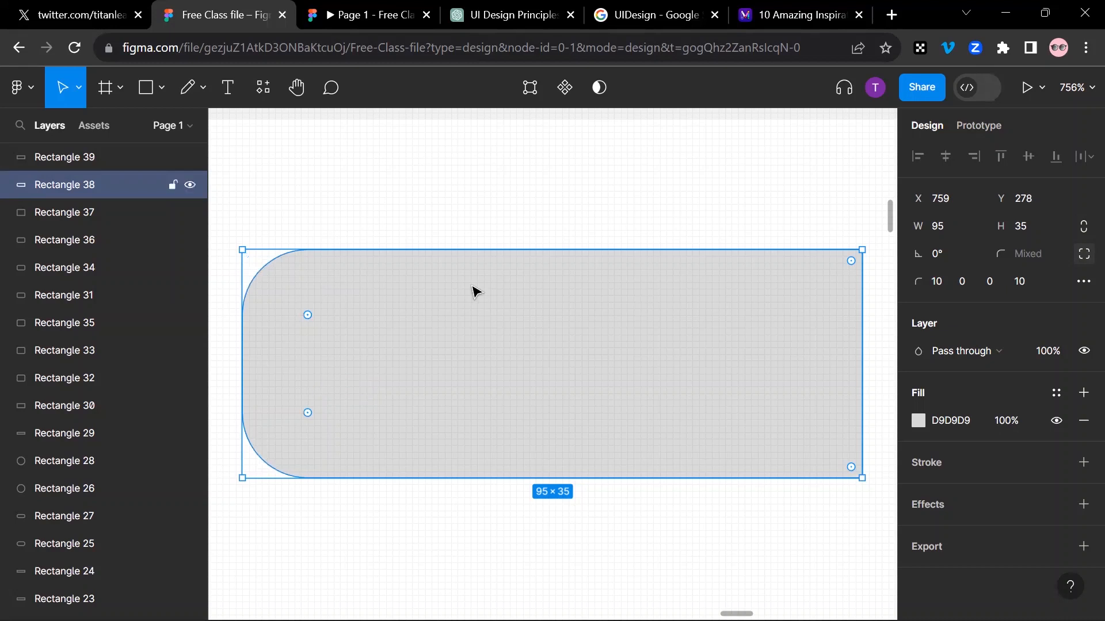
# Round the Contact placeholder's top-right corner to a radius of 10 and its bottom-right corner to 11
pyautogui.hotkey('ctrl', '-')
pyautogui.hotkey('ctrl', '-')
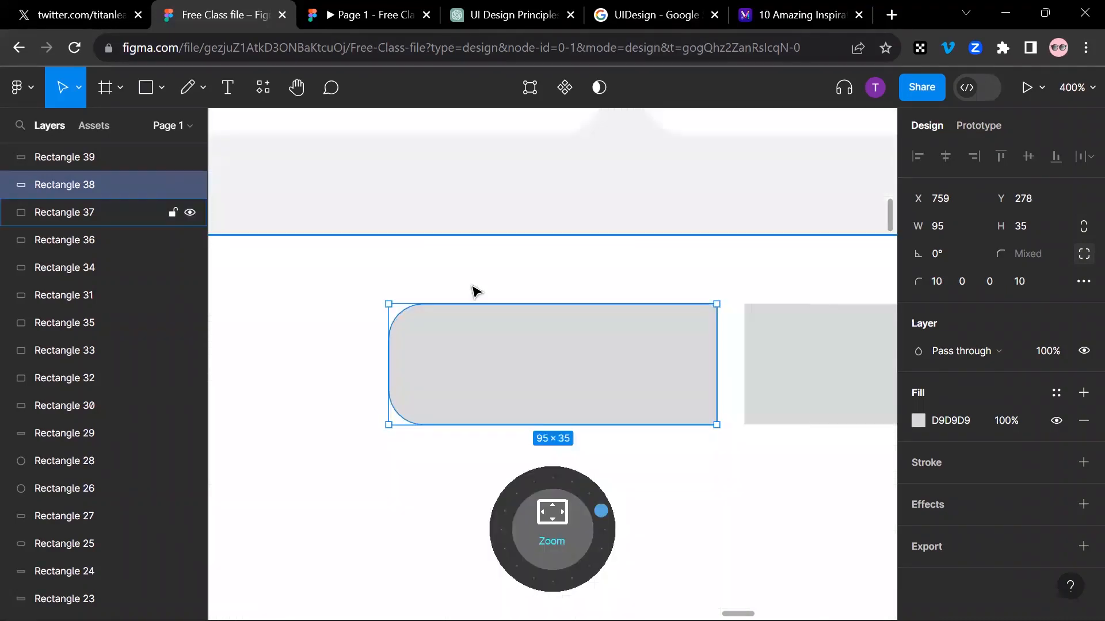
pyautogui.press('Tab')
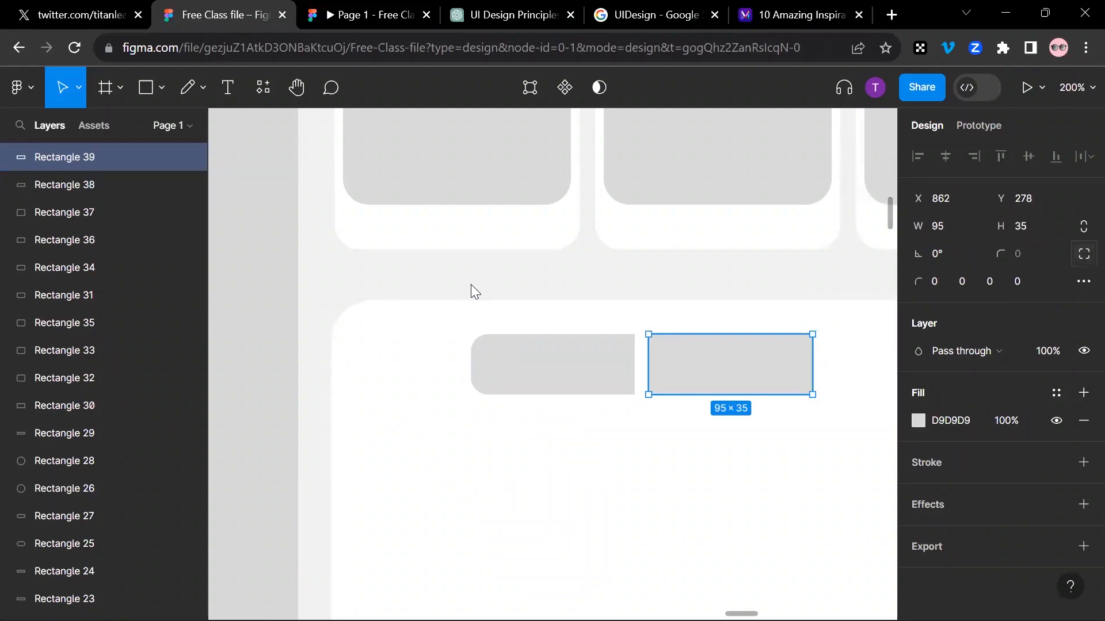
pyautogui.hotkey('ctrl', '-')
pyautogui.hotkey('ctrl', '+')
pyautogui.hotkey('ctrl', '+')
pyautogui.hotkey('ctrl', '+')
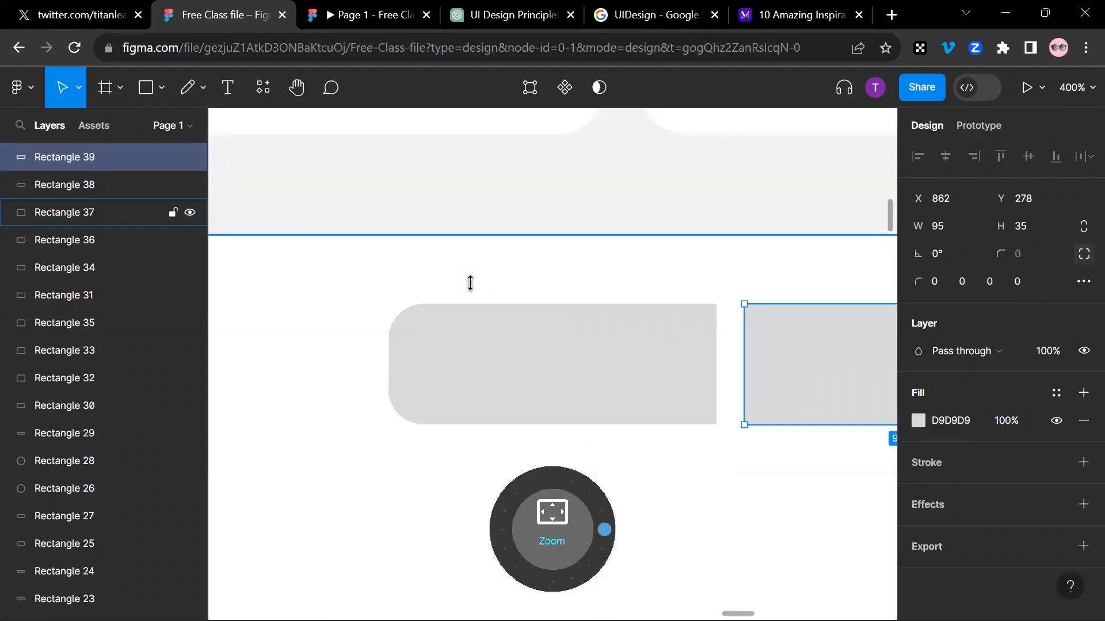
pyautogui.hscroll(10, 470, 285)
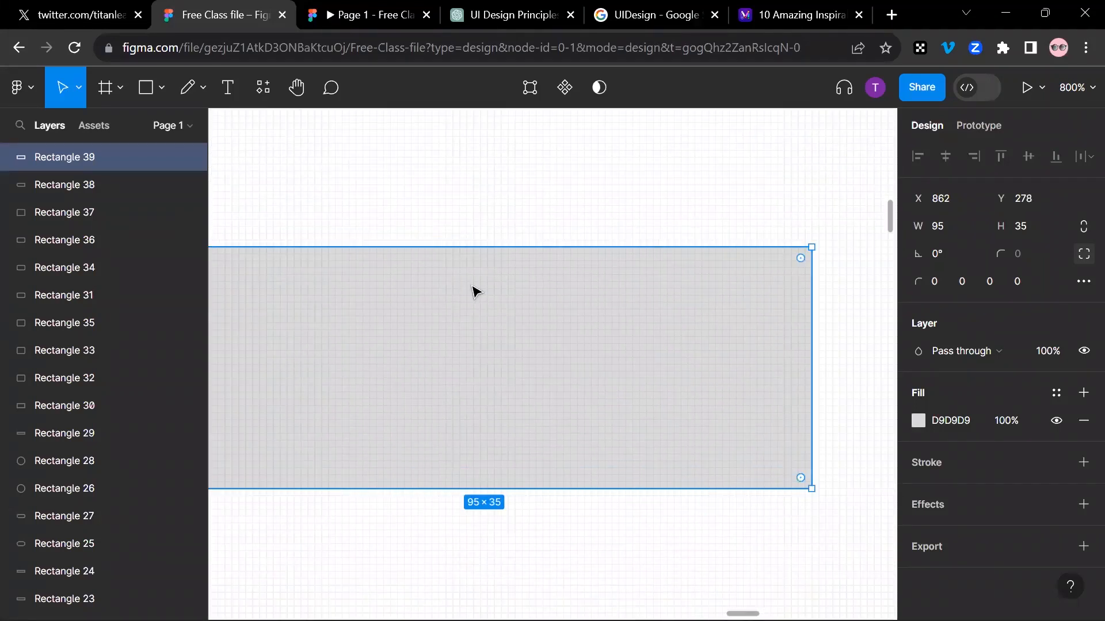
pyautogui.moveTo(800, 257); pyautogui.dragTo(738, 312)
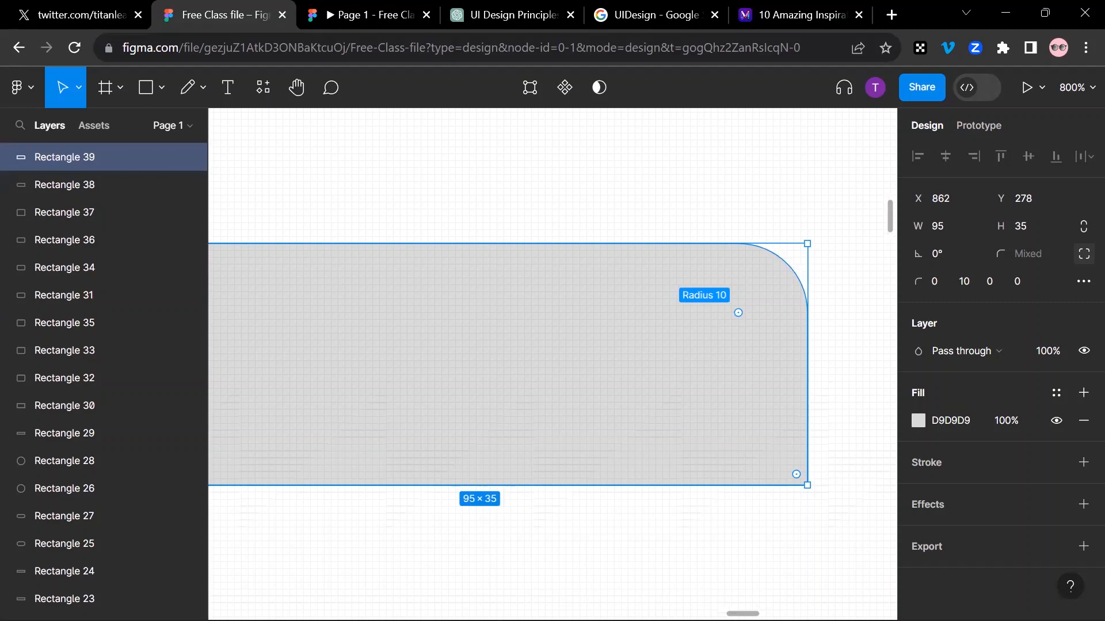
pyautogui.moveTo(796, 474); pyautogui.dragTo(731, 409)
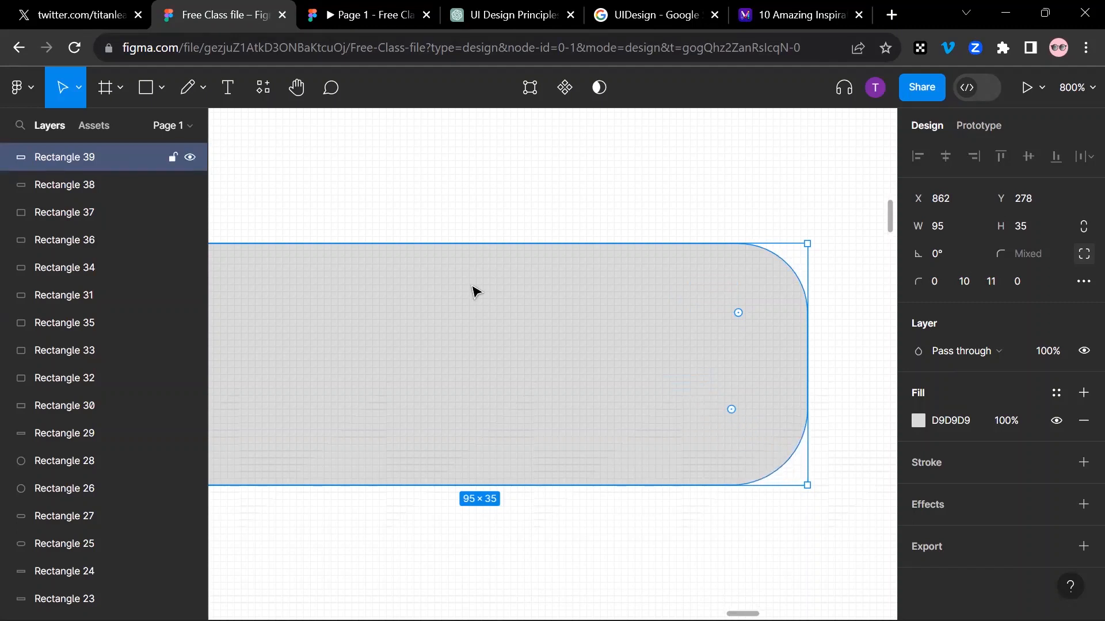
# Set the Contact placeholder's top-right corner radius to 12 and deselect the shape
pyautogui.moveTo(472, 286); pyautogui.dragTo(458, 306)
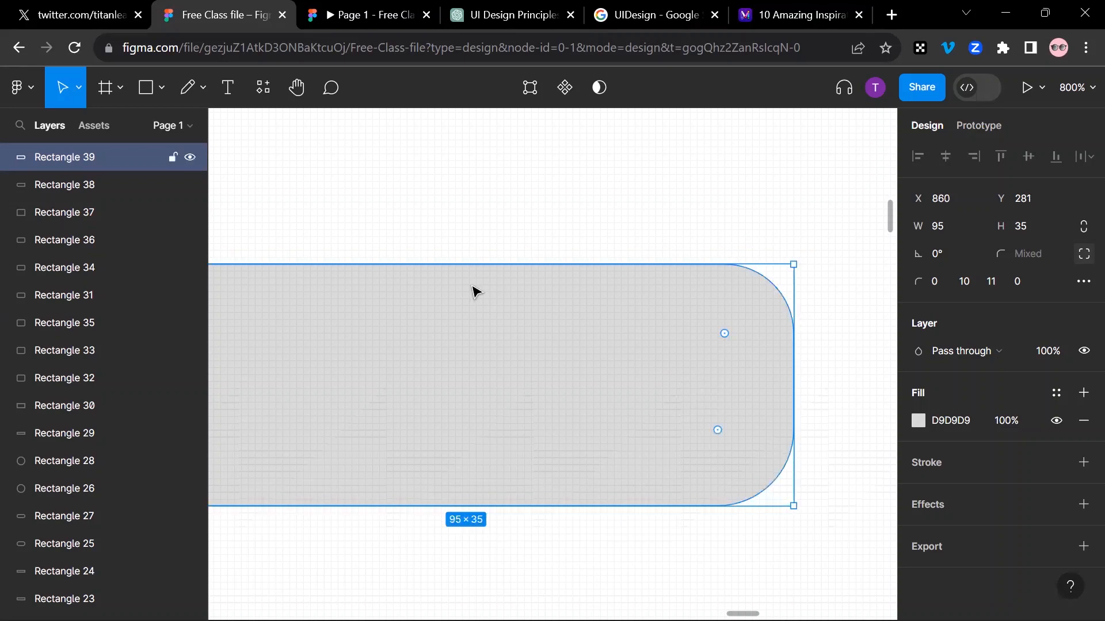
pyautogui.hotkey('ctrl', 'z')
pyautogui.moveTo(738, 312); pyautogui.dragTo(724, 326)
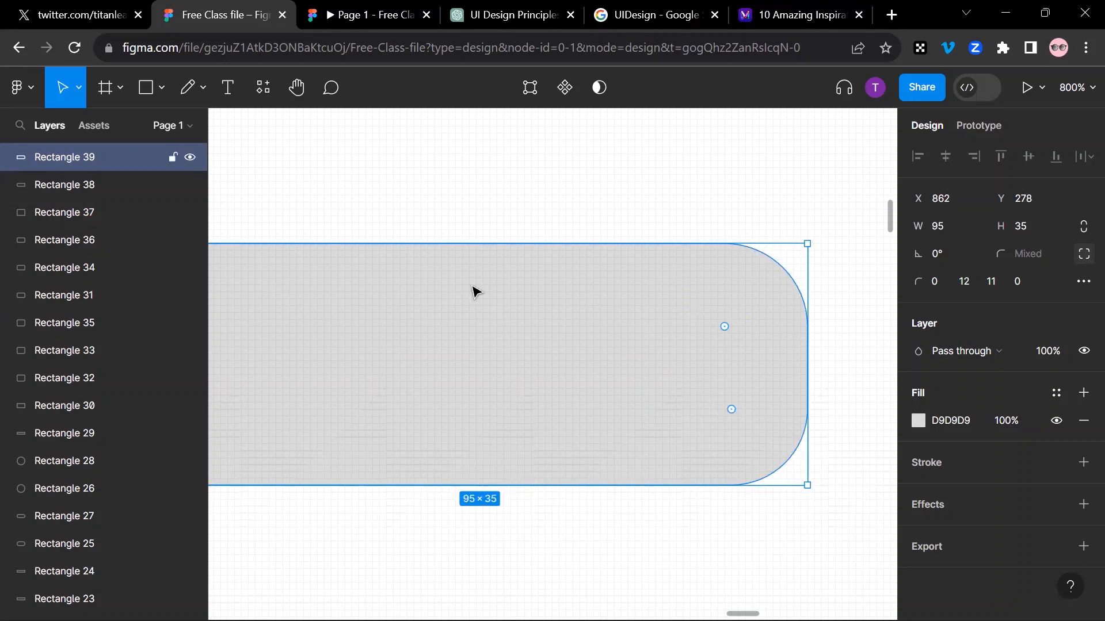
pyautogui.hotkey('ctrl', '+')
pyautogui.hotkey('shift', '0')
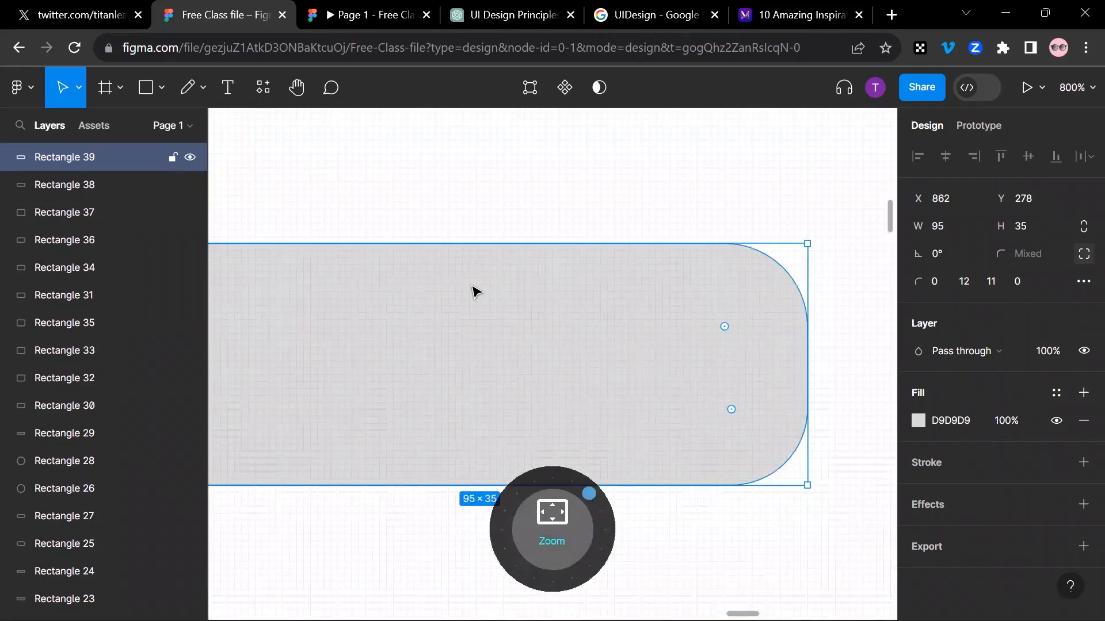
pyautogui.click(473, 292)
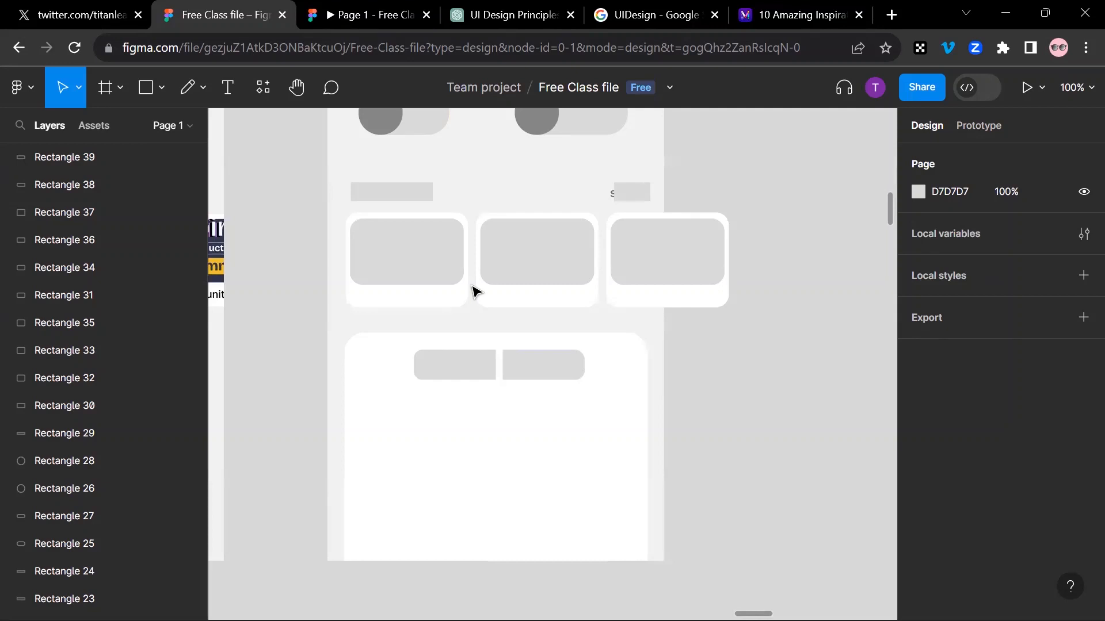
# Nudge the 42 × 22 "see all" placeholder left by one pixel to X 990 and deselect it
pyautogui.hotkey('ctrl', 'z')
pyautogui.press('Left')
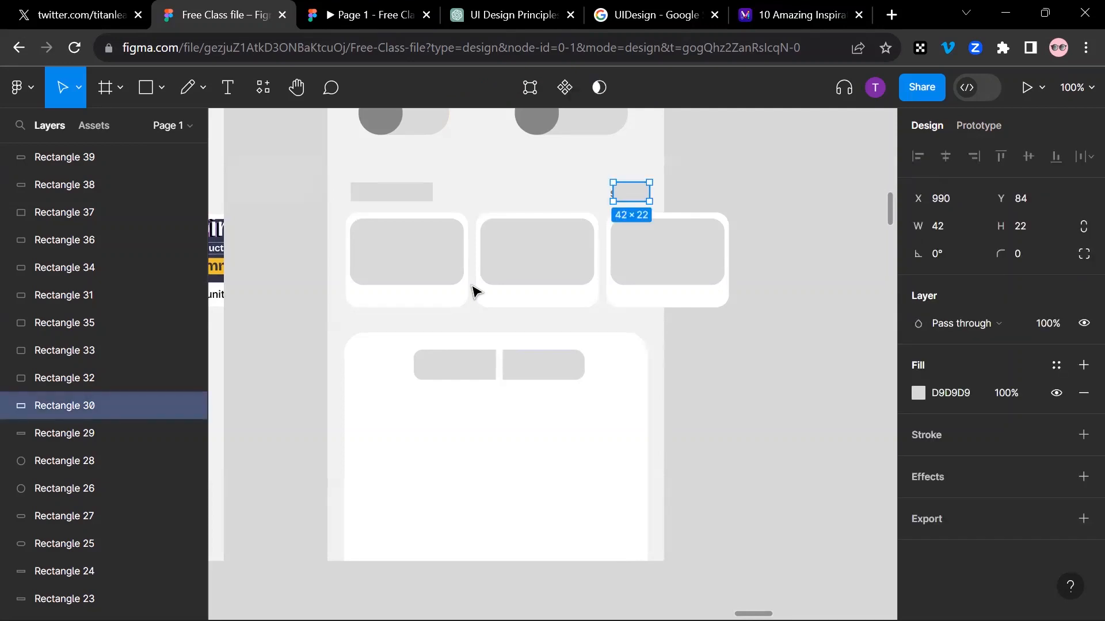
pyautogui.scroll(-5, 473, 292)
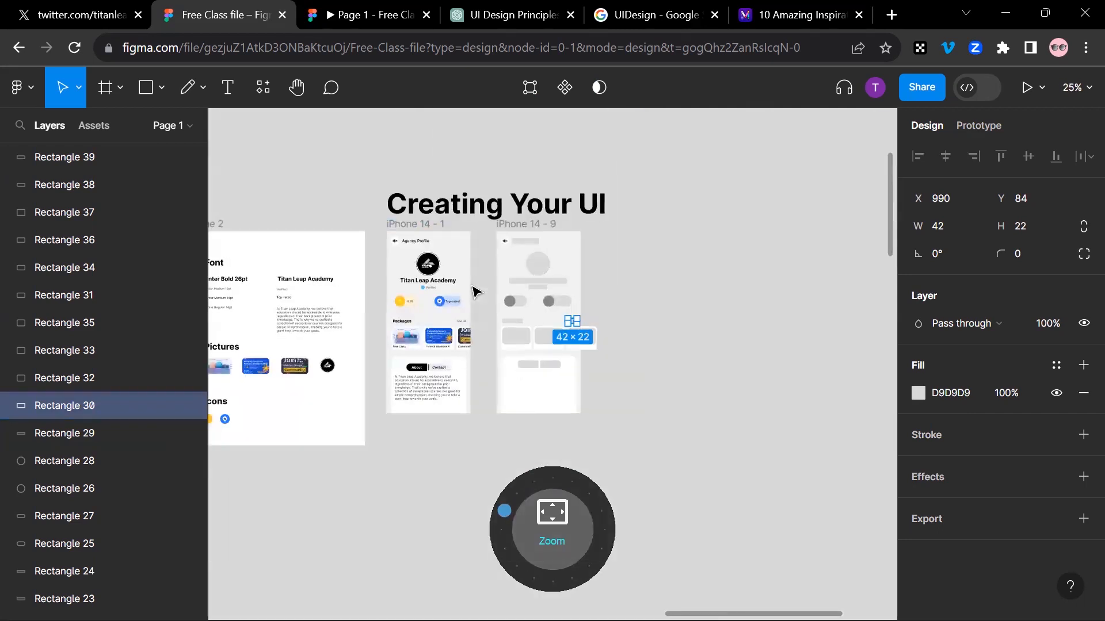
pyautogui.scroll(3, 473, 292)
pyautogui.press('Escape')
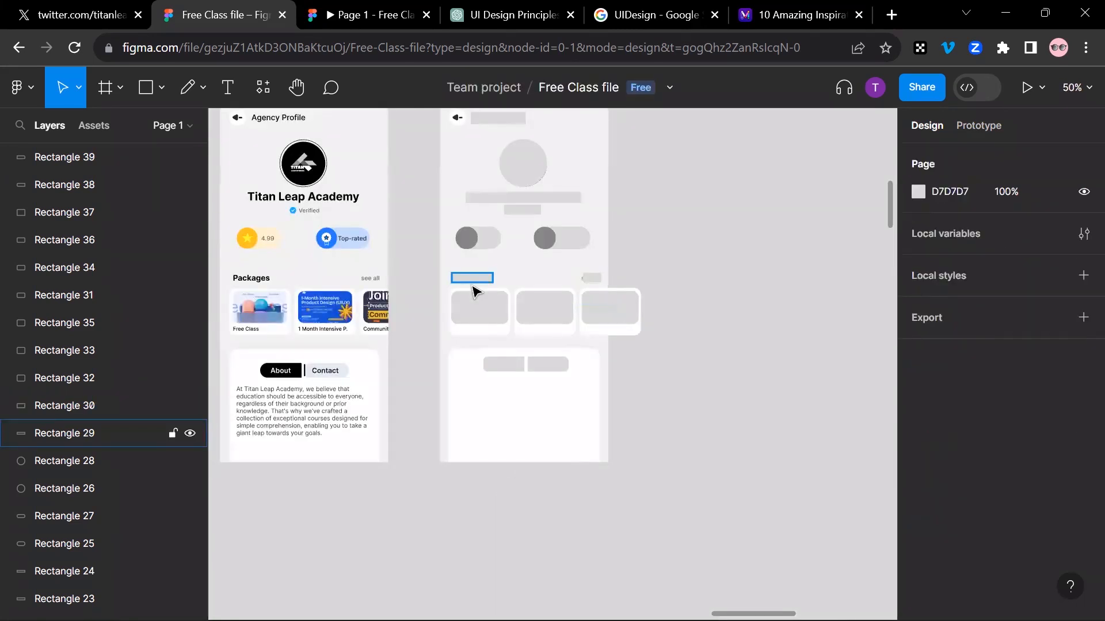
# Compare the placeholder shapes on the iPhone 14 - 9 screen with the original Titan Leap Academy profile design
pyautogui.scroll(2, 473, 292)
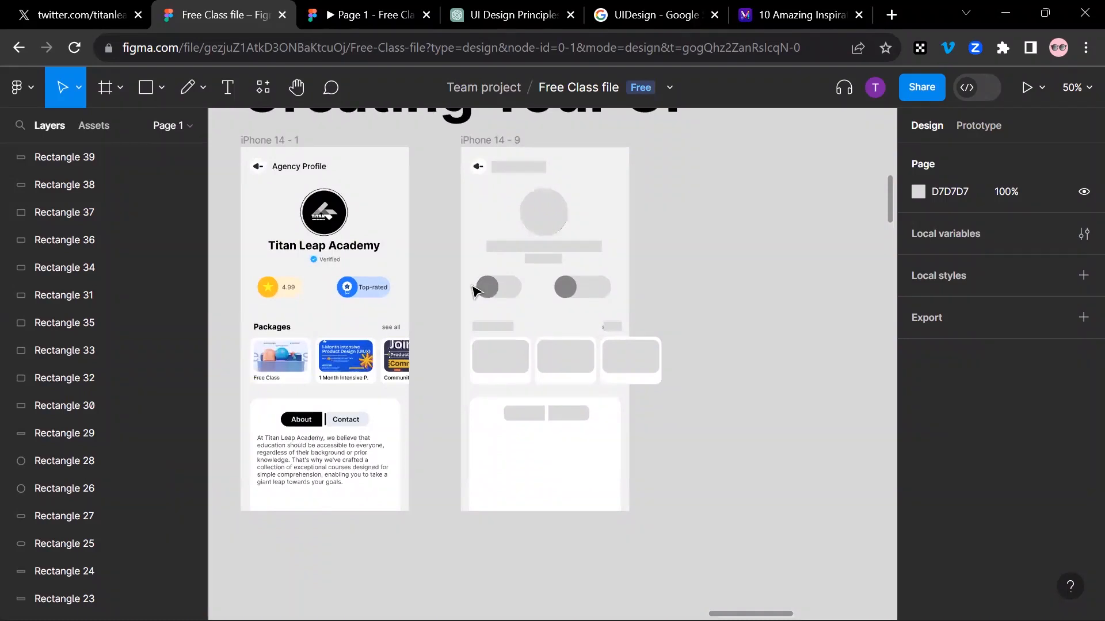
pyautogui.scroll(-5, 473, 292)
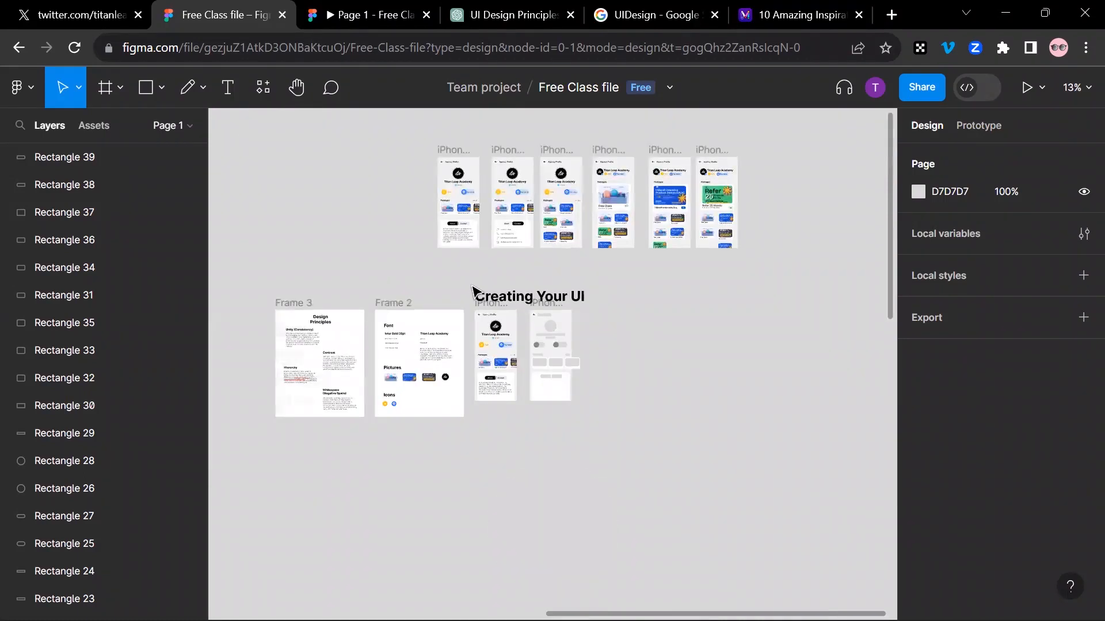
pyautogui.click(473, 292)
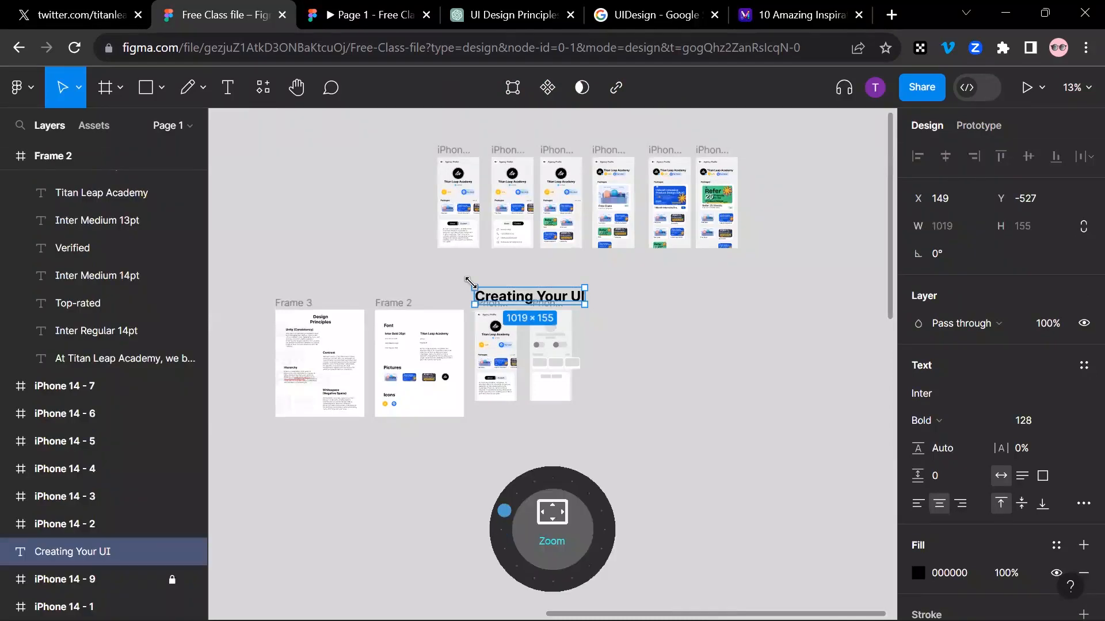
pyautogui.scroll(3, 468, 281)
pyautogui.scroll(3, 473, 290)
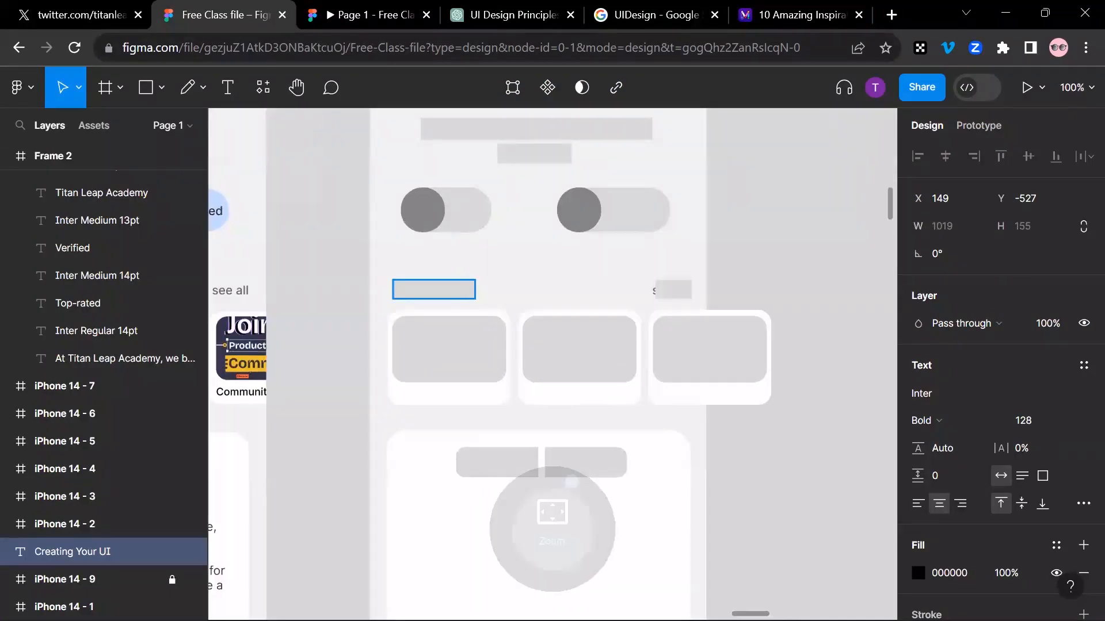
pyautogui.scroll(5, 473, 292)
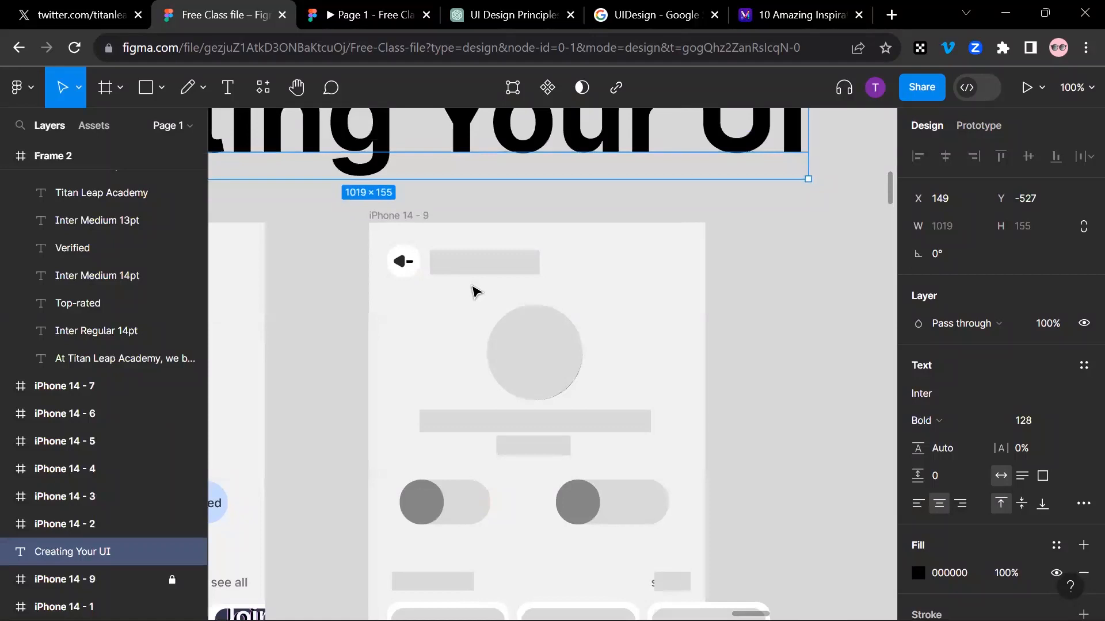
pyautogui.scroll(-2, 473, 293)
pyautogui.scroll(5, 473, 292)
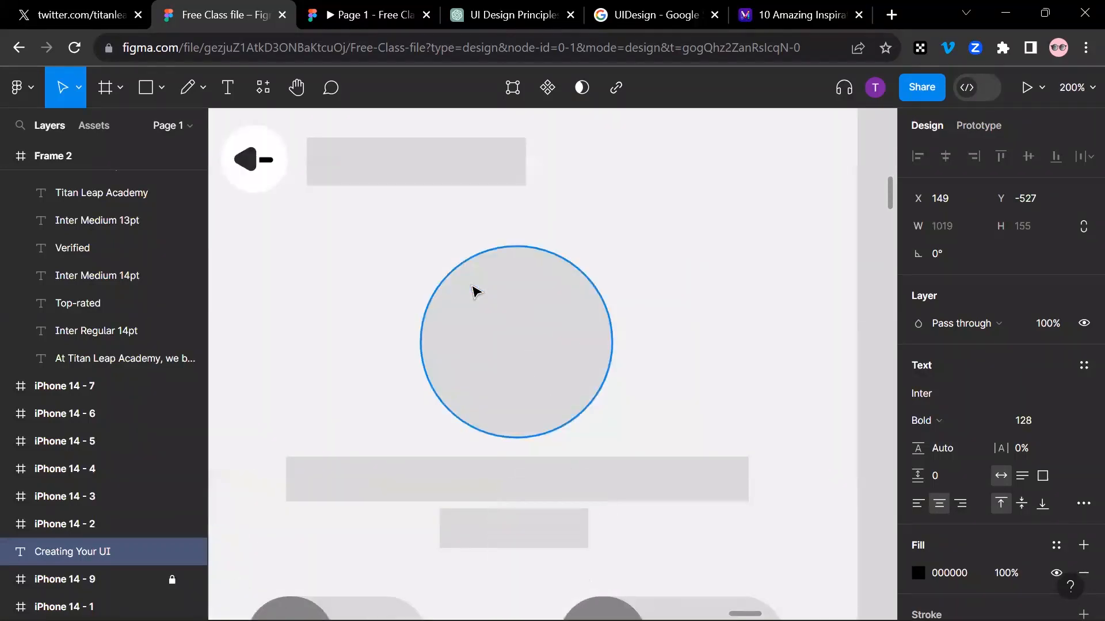
# Draw a 19 × 19 triangle with the Polygon tool over the back arrow icon in the screen's header
pyautogui.scroll(2, 473, 292)
pyautogui.hscroll(-2, 473, 292)
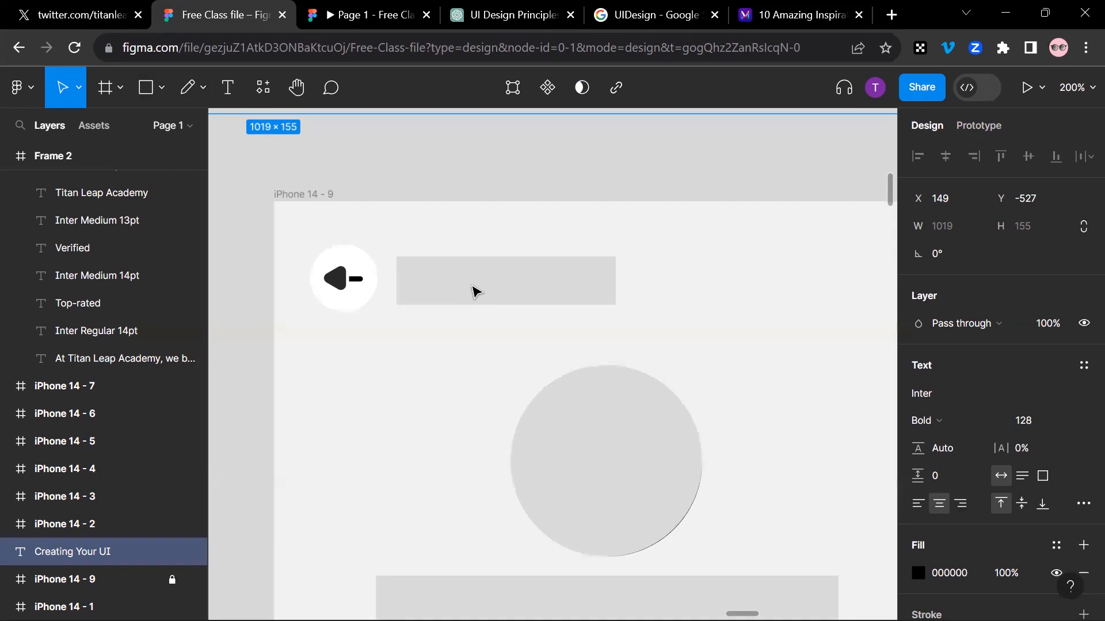
pyautogui.click(161, 89)
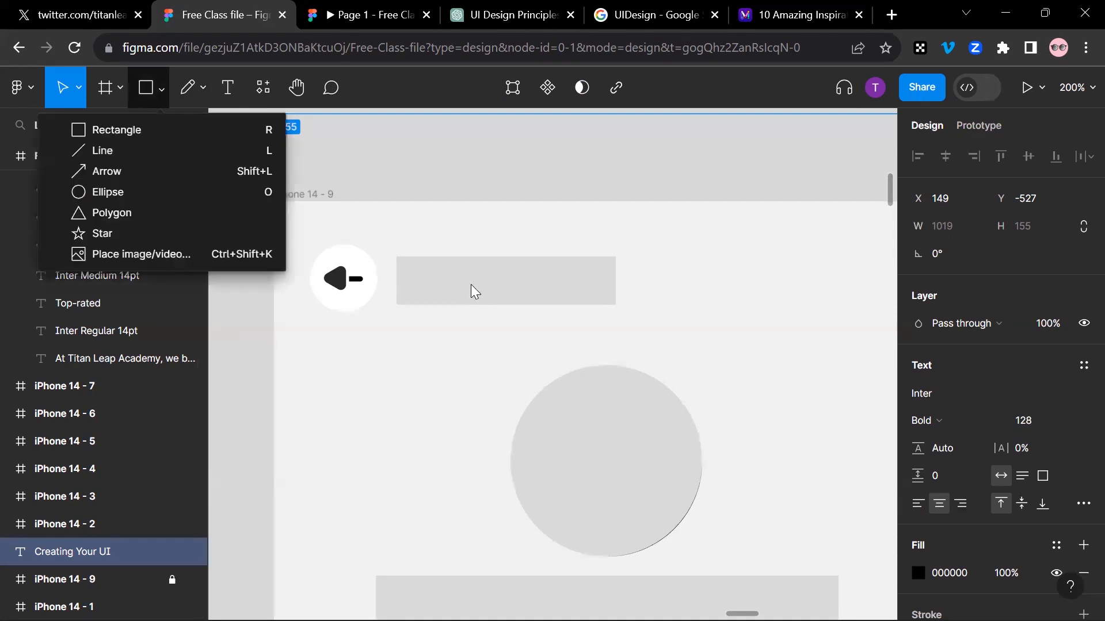
pyautogui.click(112, 212)
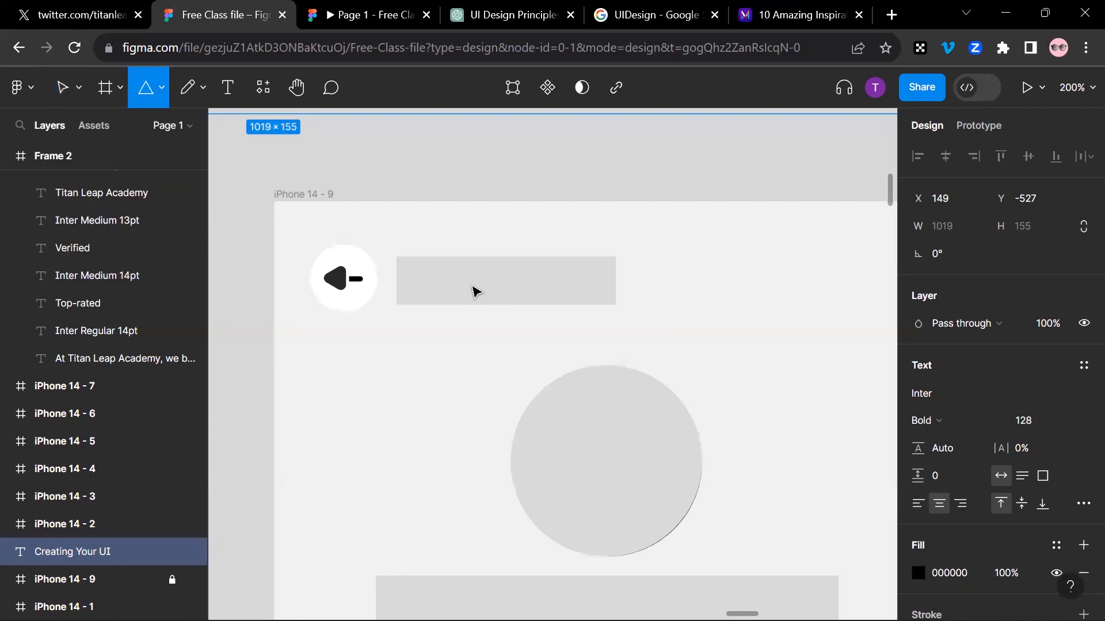
pyautogui.moveTo(319, 280); pyautogui.dragTo(352, 314)
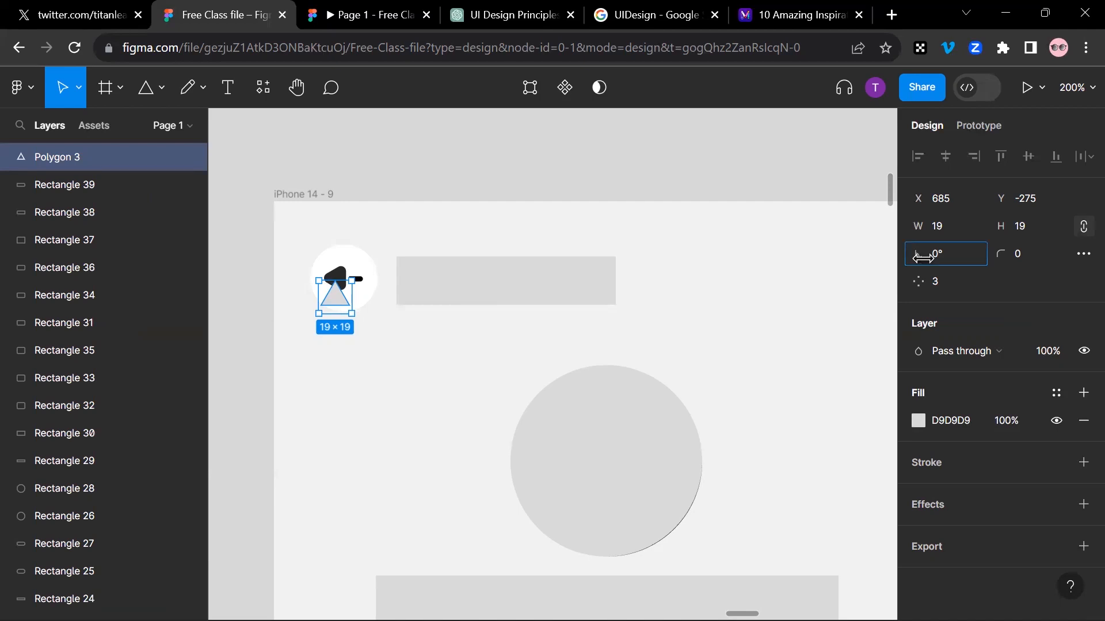
# Rotate the triangle to 90° so that it points left like the back arrow
pyautogui.moveTo(358, 318); pyautogui.dragTo(379, 273)
pyautogui.click(335, 297)
pyautogui.moveTo(363, 313); pyautogui.dragTo(363, 261)
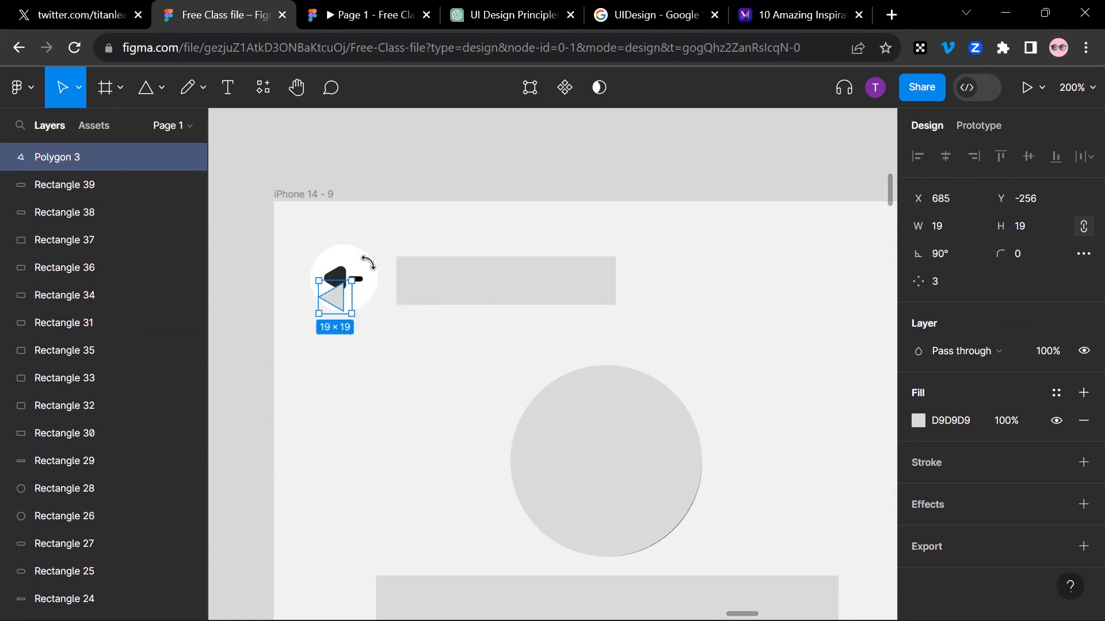
# Fit the triangle over the back arrow's head at a size of 21 × 21 and round its corners to a radius of 3
pyautogui.moveTo(337, 304); pyautogui.dragTo(386, 242)
pyautogui.scroll(5, 335, 281)
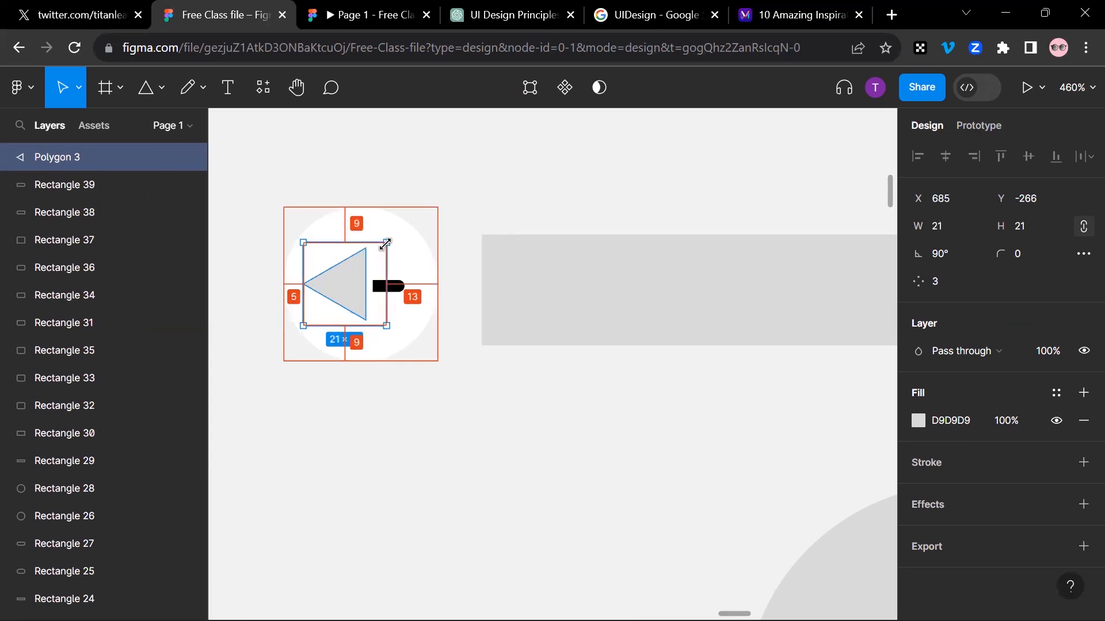
pyautogui.moveTo(319, 284); pyautogui.dragTo(331, 288)
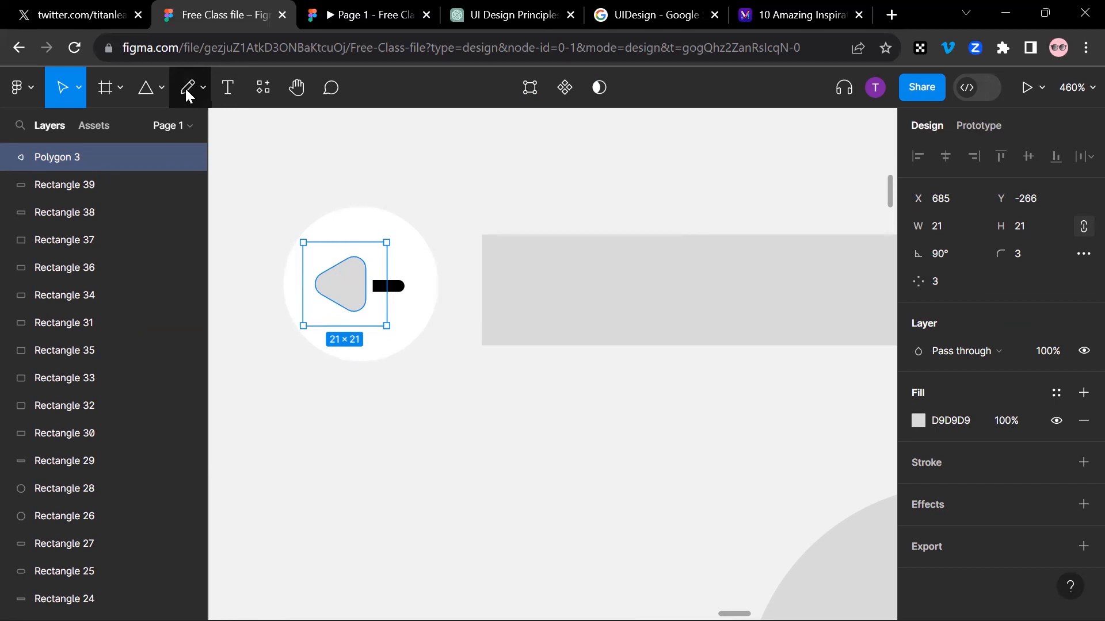
# Draw a horizontal line 10 long over the back arrow's tail, just right of the triangle
pyautogui.click(204, 88)
pyautogui.click(163, 91)
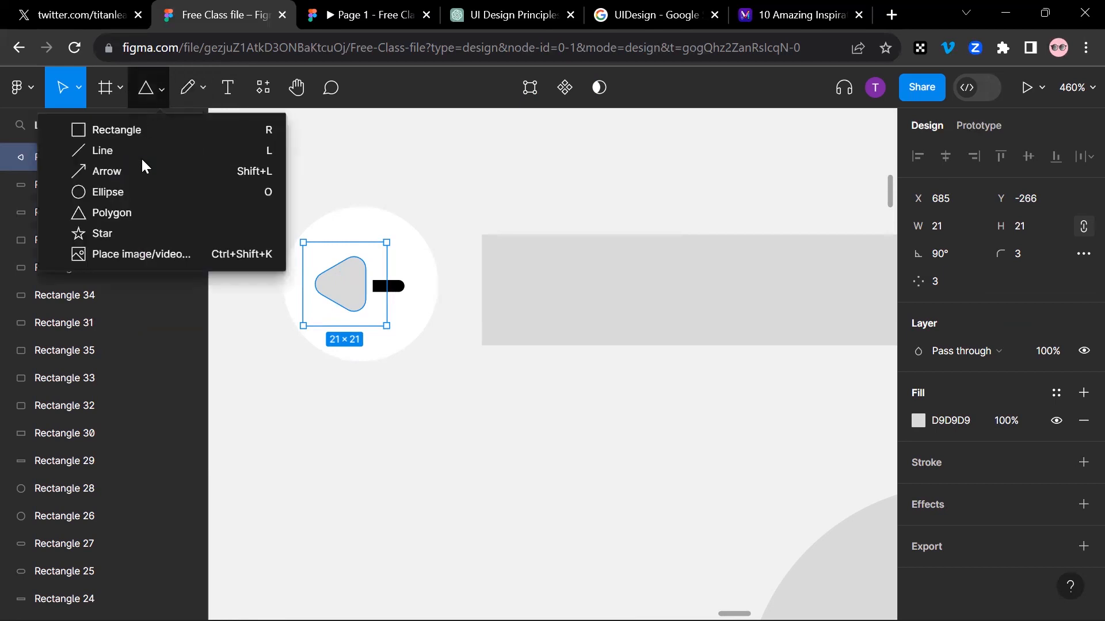
pyautogui.click(146, 152)
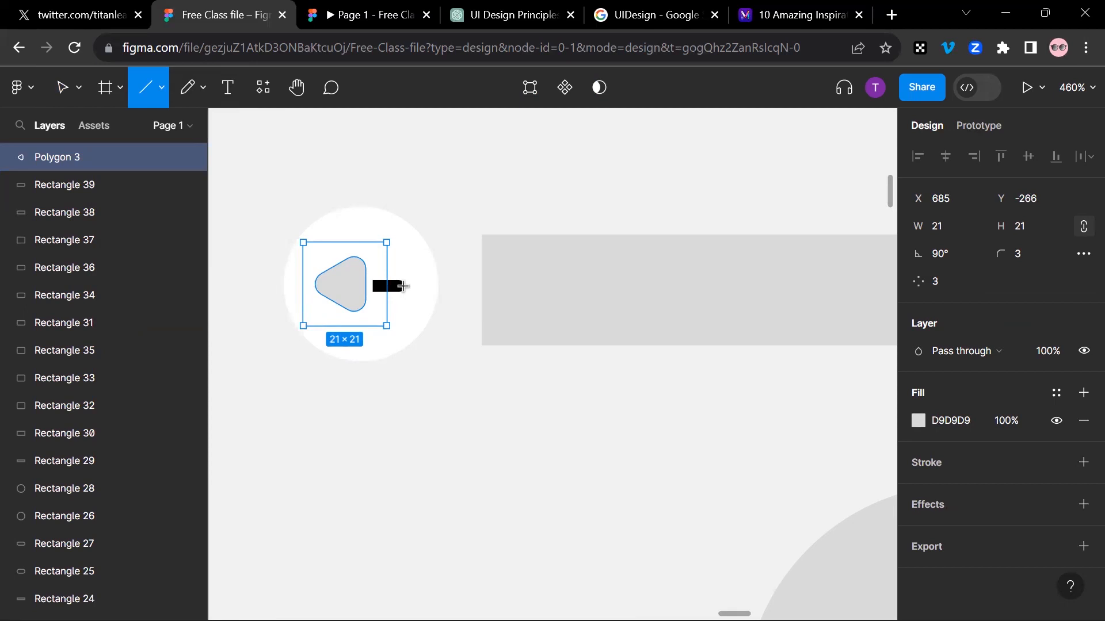
pyautogui.moveTo(375, 282)
pyautogui.mouseDown()
pyautogui.moveTo(431, 291)
pyautogui.moveTo(419, 284)
pyautogui.mouseUp()
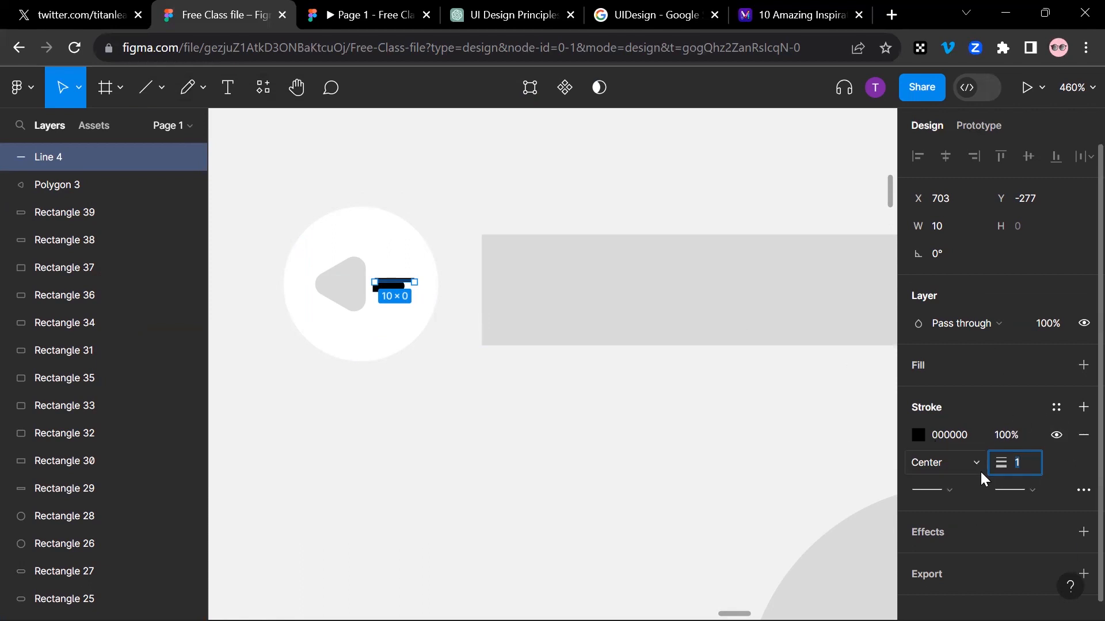
# Set the tail line's stroke weight to 2 and fit it over the back arrow's tail at a length of 8
pyautogui.write('2')
pyautogui.press('Return')
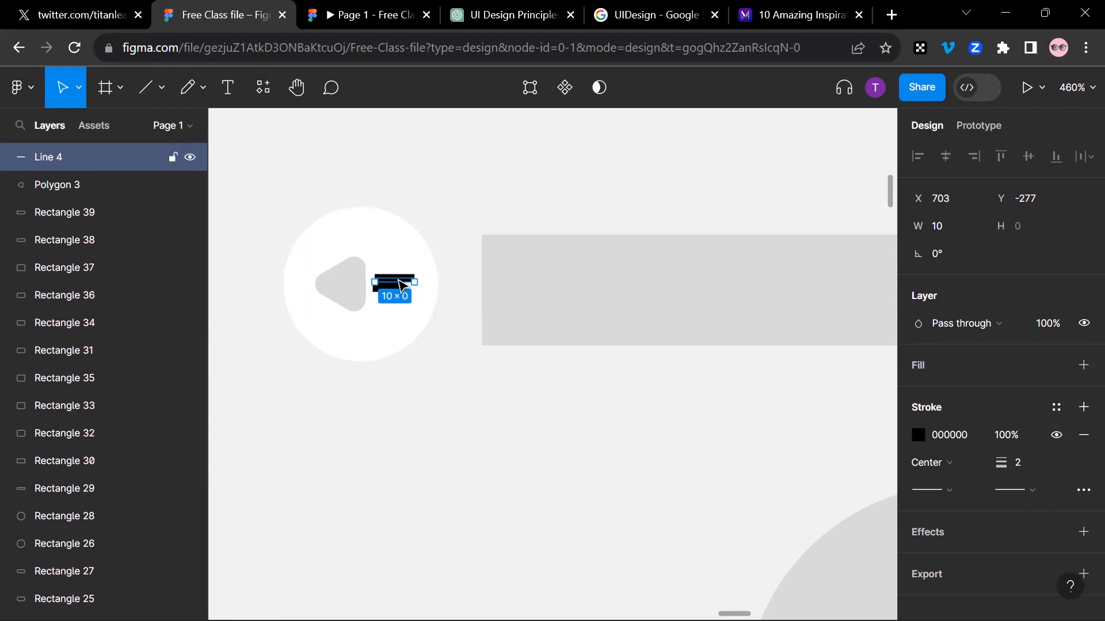
pyautogui.moveTo(397, 288); pyautogui.dragTo(406, 290)
# Match the tail line's stroke colour to the triangle's grey D9D9D9 by sampling it with the eyedropper
pyautogui.click(918, 434)
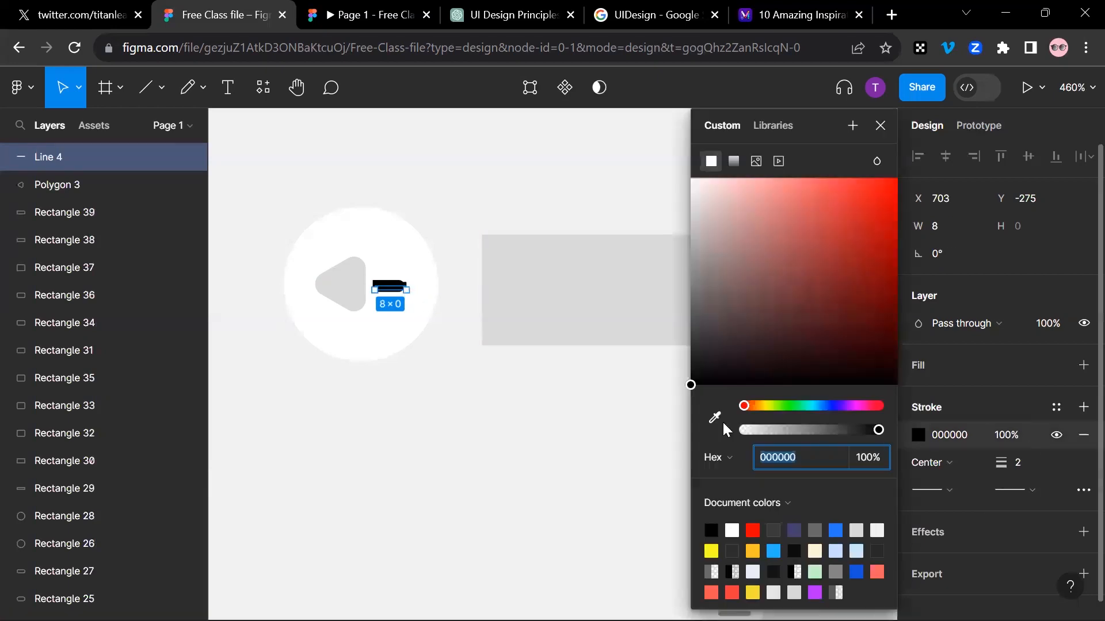
pyautogui.click(714, 417)
pyautogui.click(341, 269)
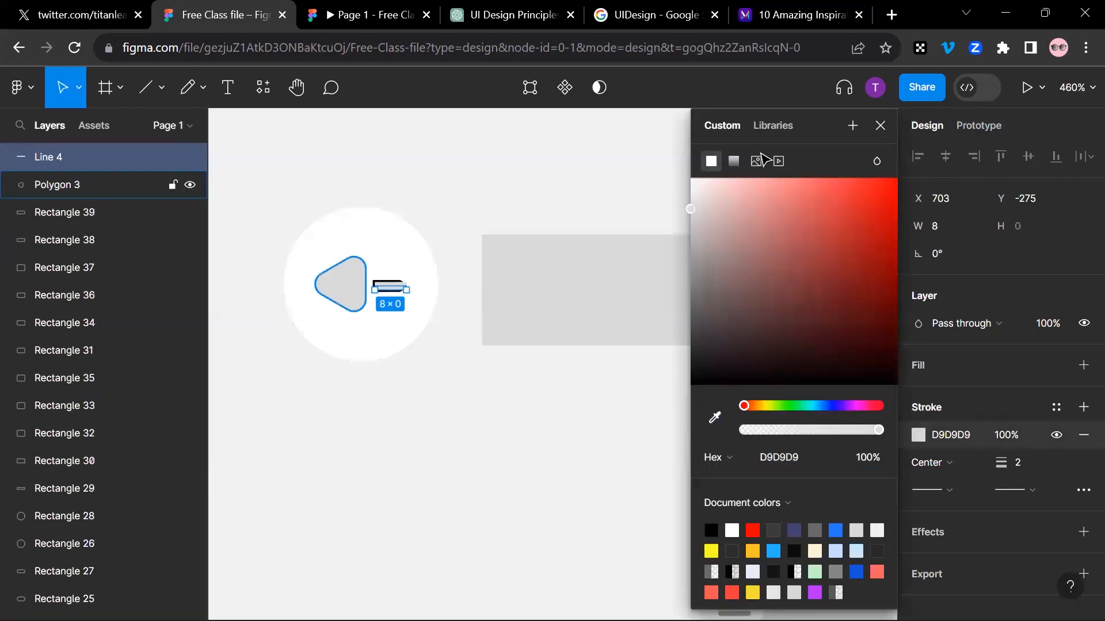
pyautogui.click(880, 124)
pyautogui.click(477, 448)
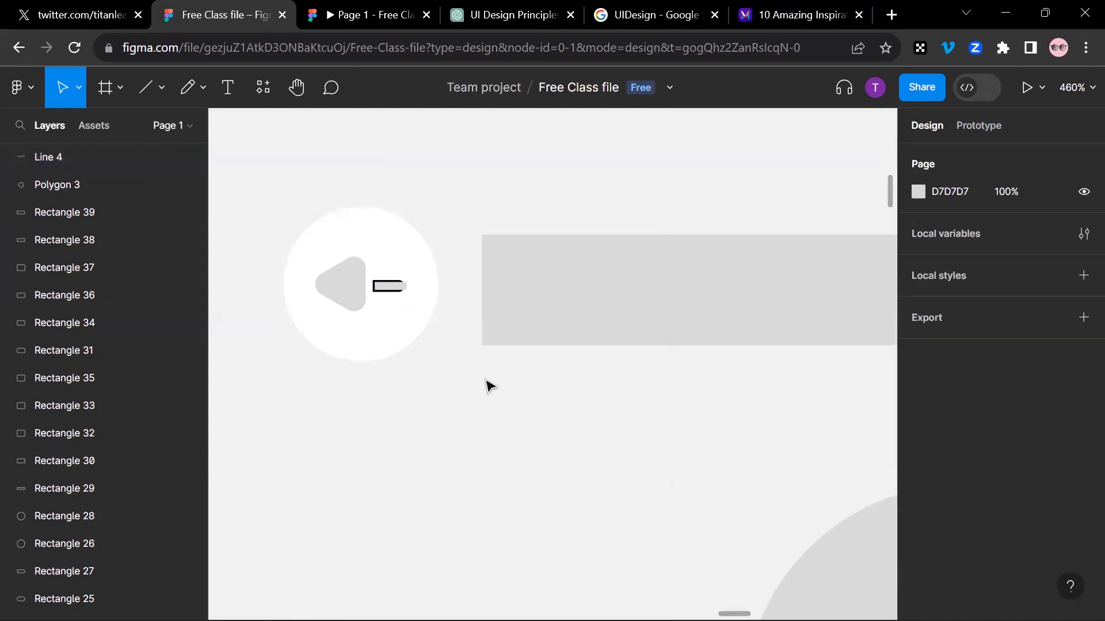
# Draw a 23 × 23 triangle in the empty area below the header circle and rotate it to 90°
pyautogui.scroll(-5, 456, 355)
pyautogui.click(404, 324)
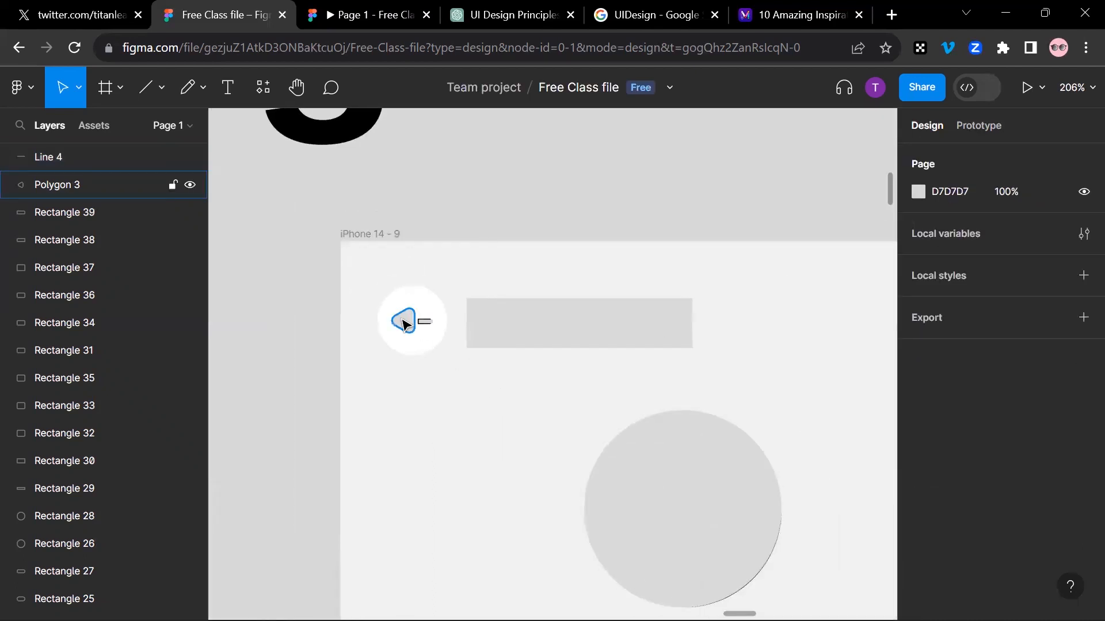
pyautogui.scroll(1, 424, 330)
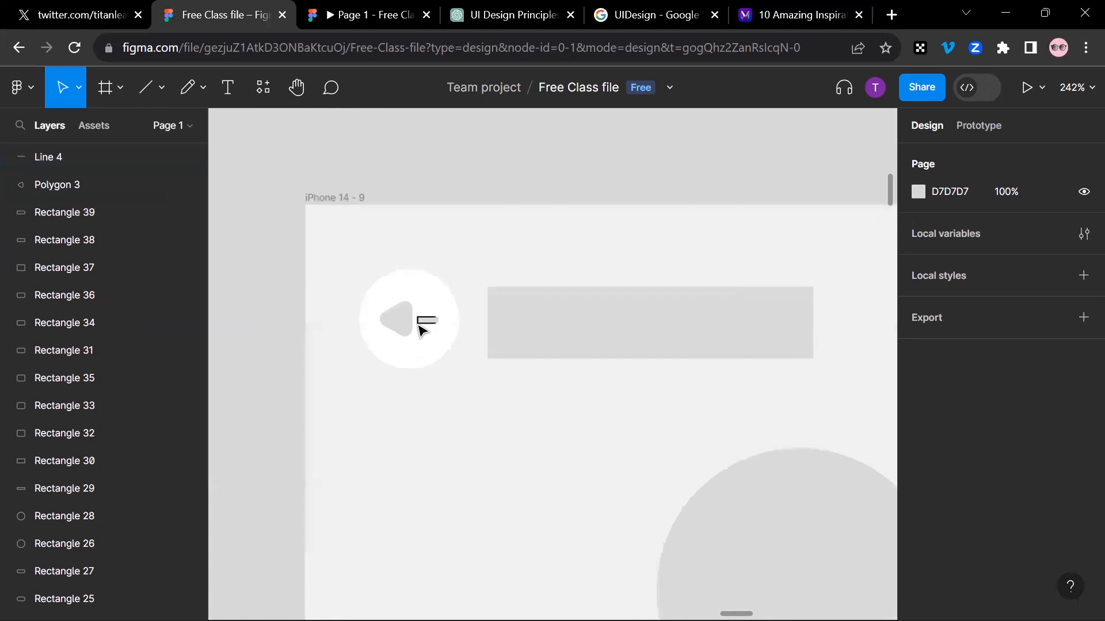
pyautogui.scroll(5, 421, 329)
pyautogui.click(363, 319)
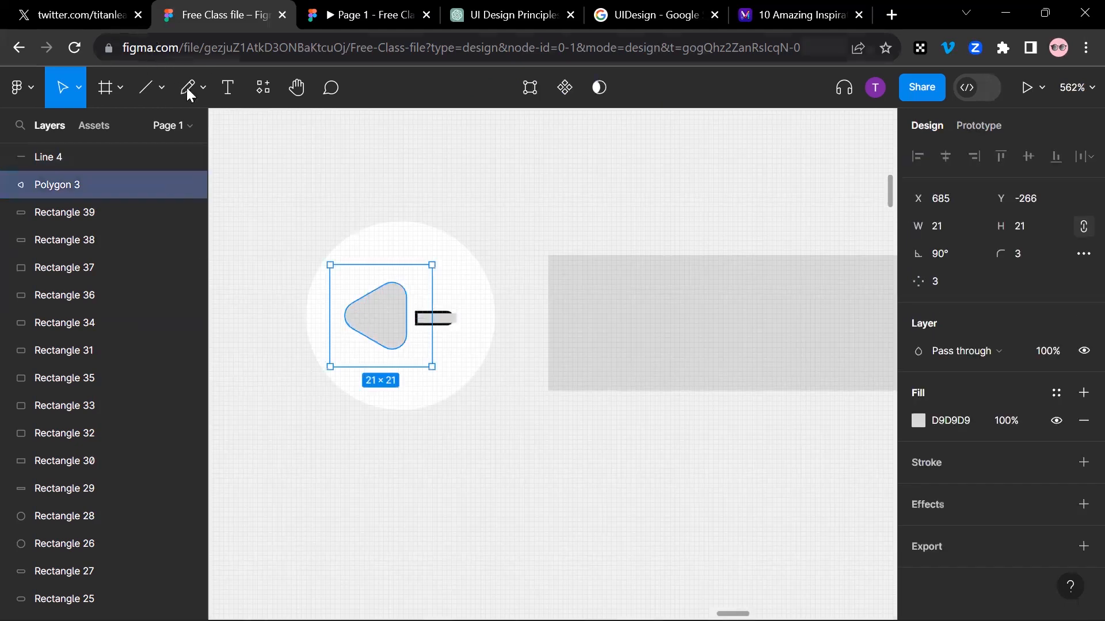
pyautogui.click(157, 91)
pyautogui.click(153, 208)
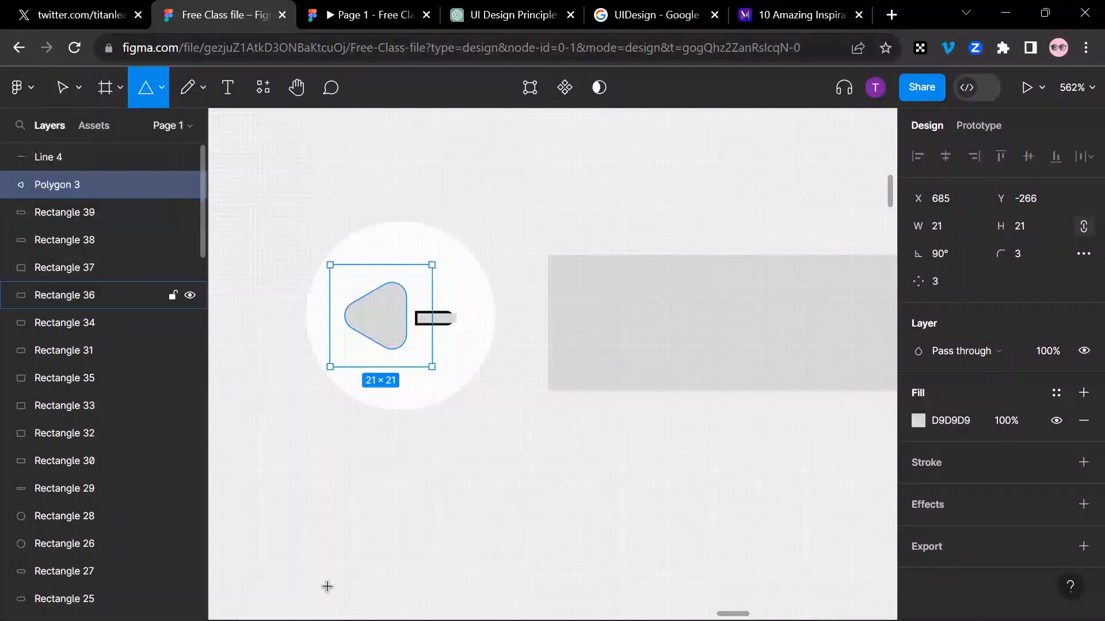
pyautogui.moveTo(321, 455); pyautogui.dragTo(453, 433)
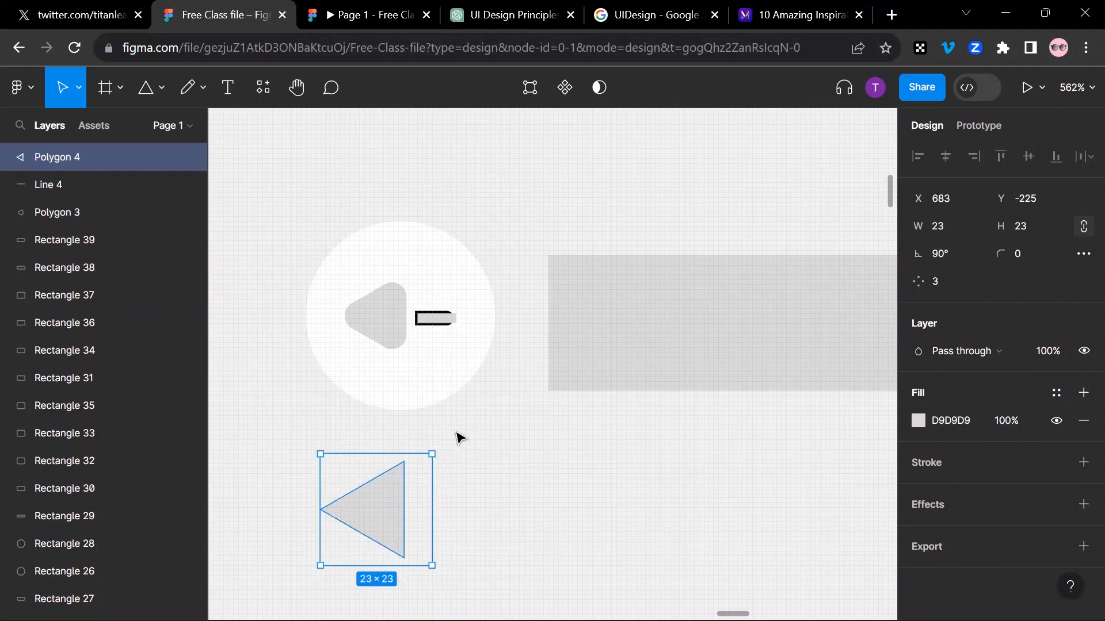
pyautogui.moveTo(447, 567); pyautogui.dragTo(460, 434)
# Round the lower triangle's corners to a radius of 2 and place a copy of the tail line beside it
pyautogui.moveTo(340, 510); pyautogui.dragTo(371, 459)
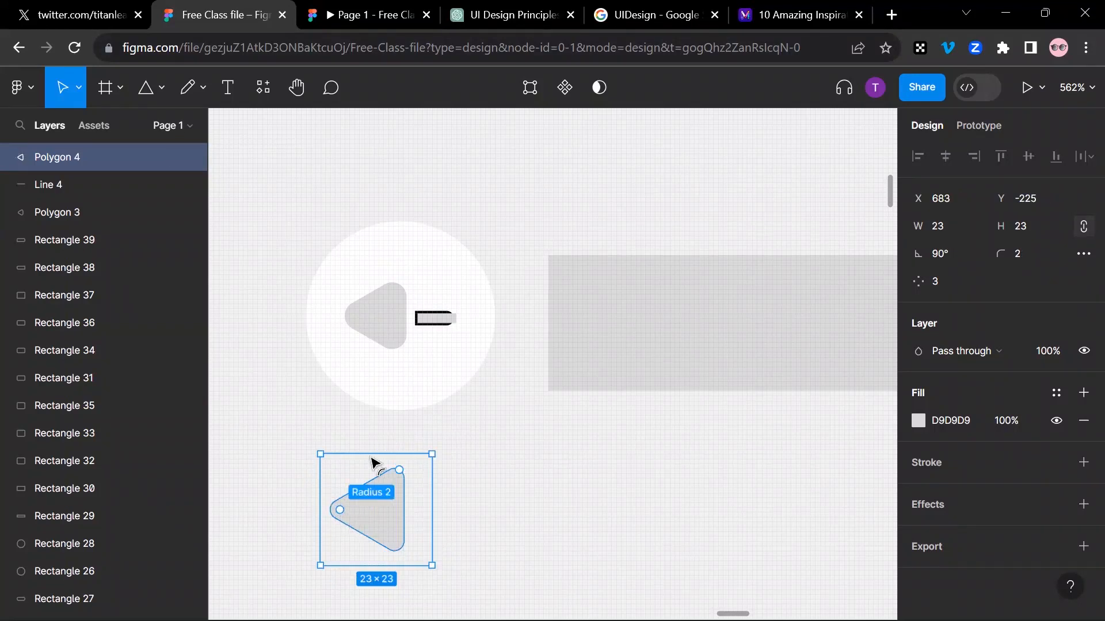
pyautogui.moveTo(438, 328); pyautogui.dragTo(443, 514)
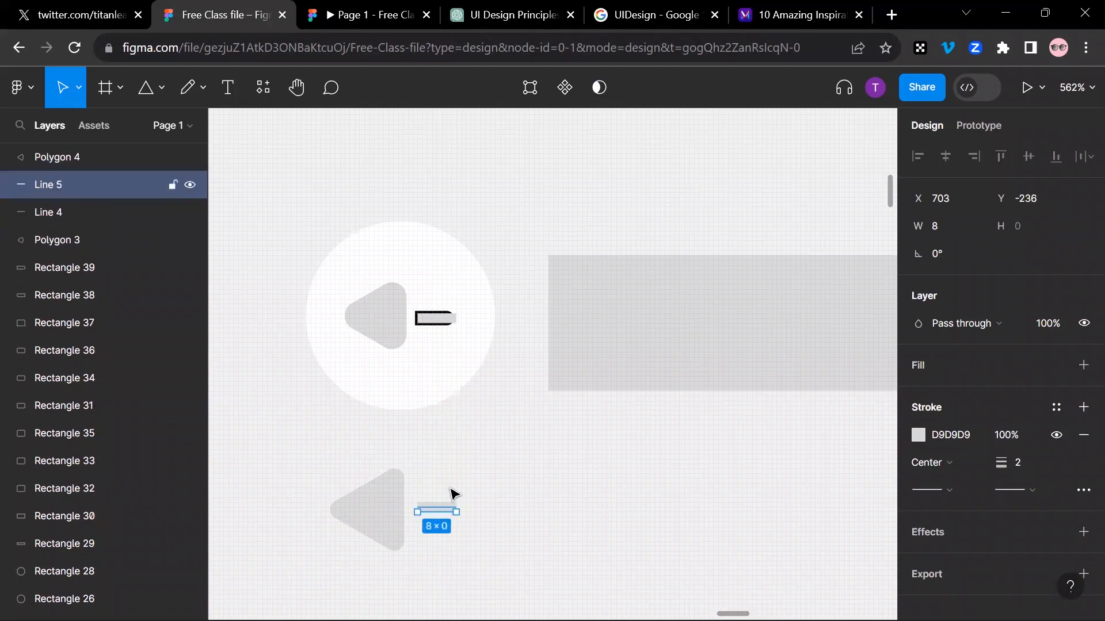
pyautogui.click(486, 471)
# Delete the practice triangle and the line copy below the header circle
pyautogui.click(379, 500)
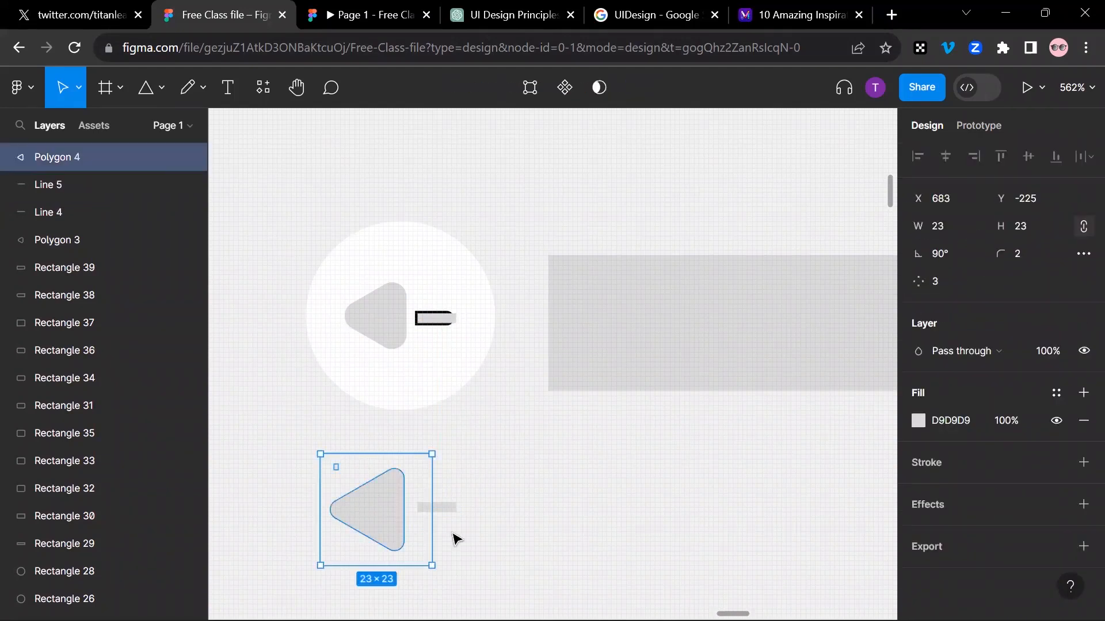
pyautogui.keyDown('shift'); pyautogui.click(448, 508); pyautogui.keyUp('shift')
pyautogui.press('Delete')
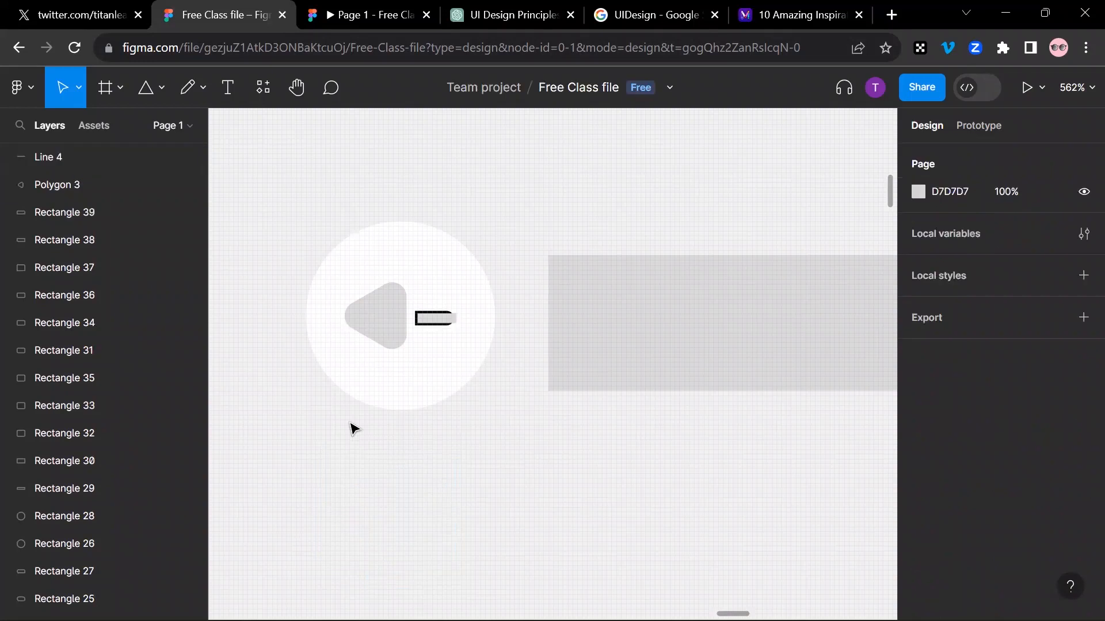
pyautogui.scroll(-5, 374, 348)
pyautogui.scroll(-6, 384, 362)
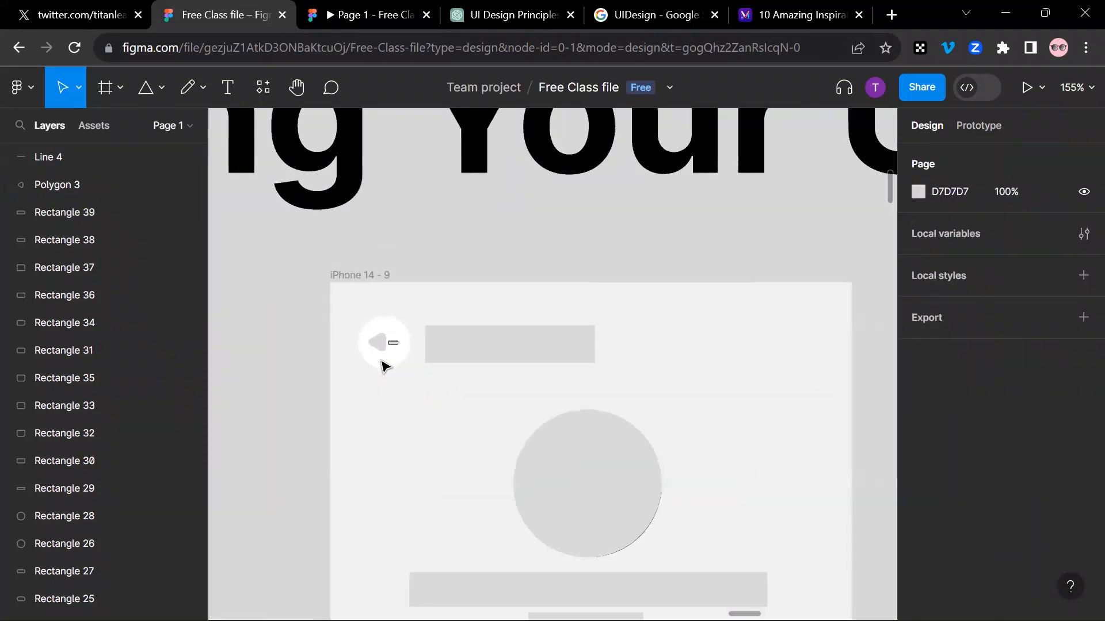
pyautogui.scroll(-3, 383, 369)
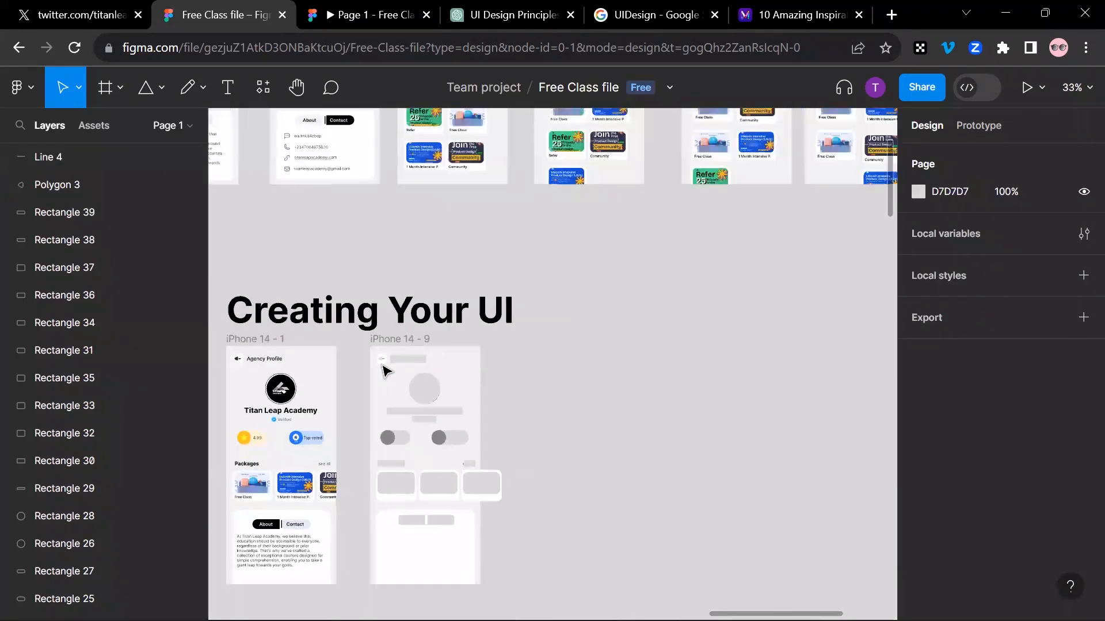